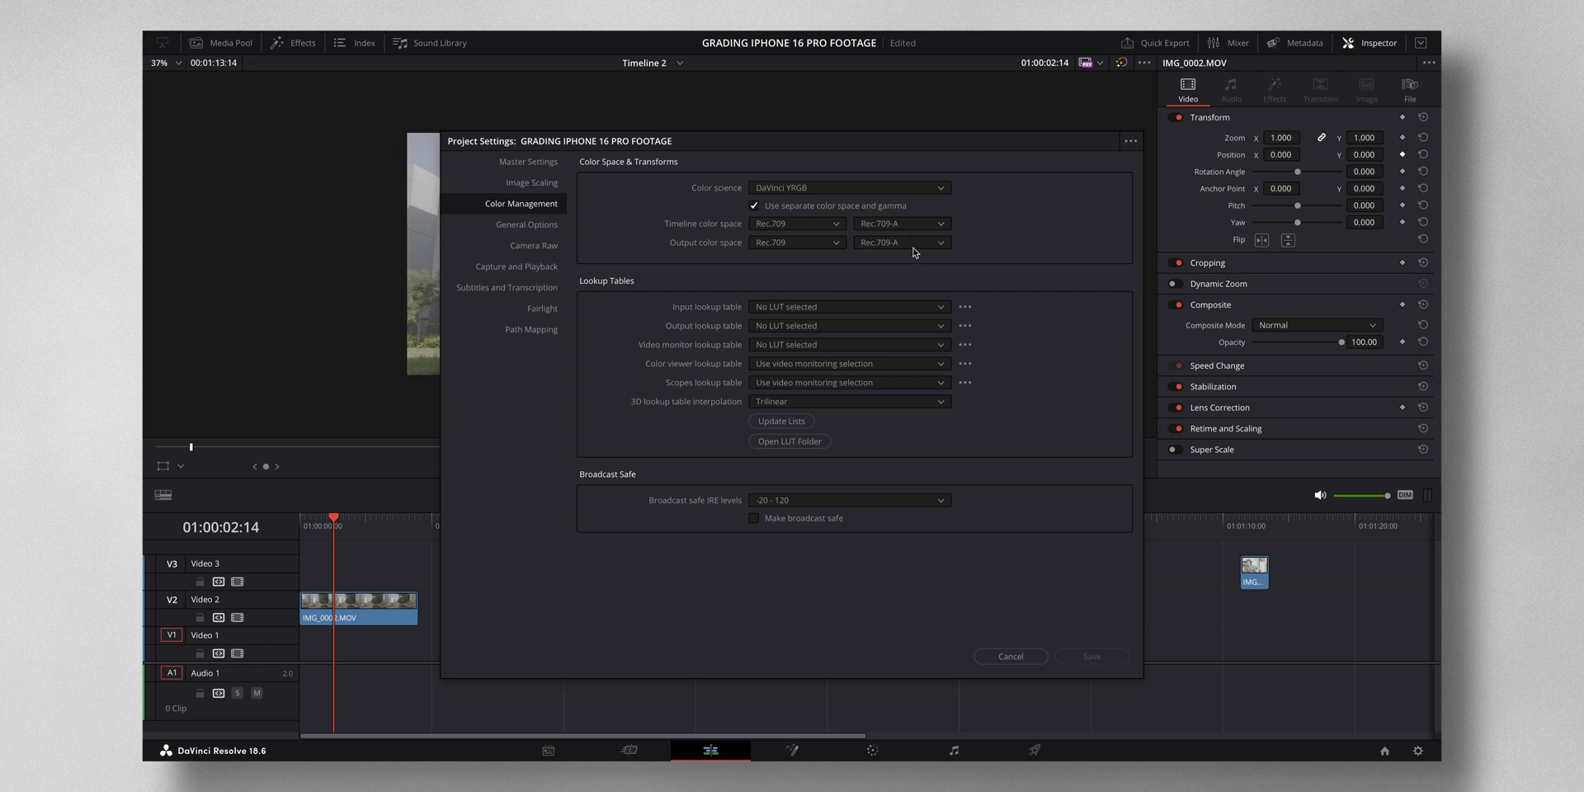
Set both the timeline and output gamma of the project to Gamma 2.4.
left_click(932, 231)
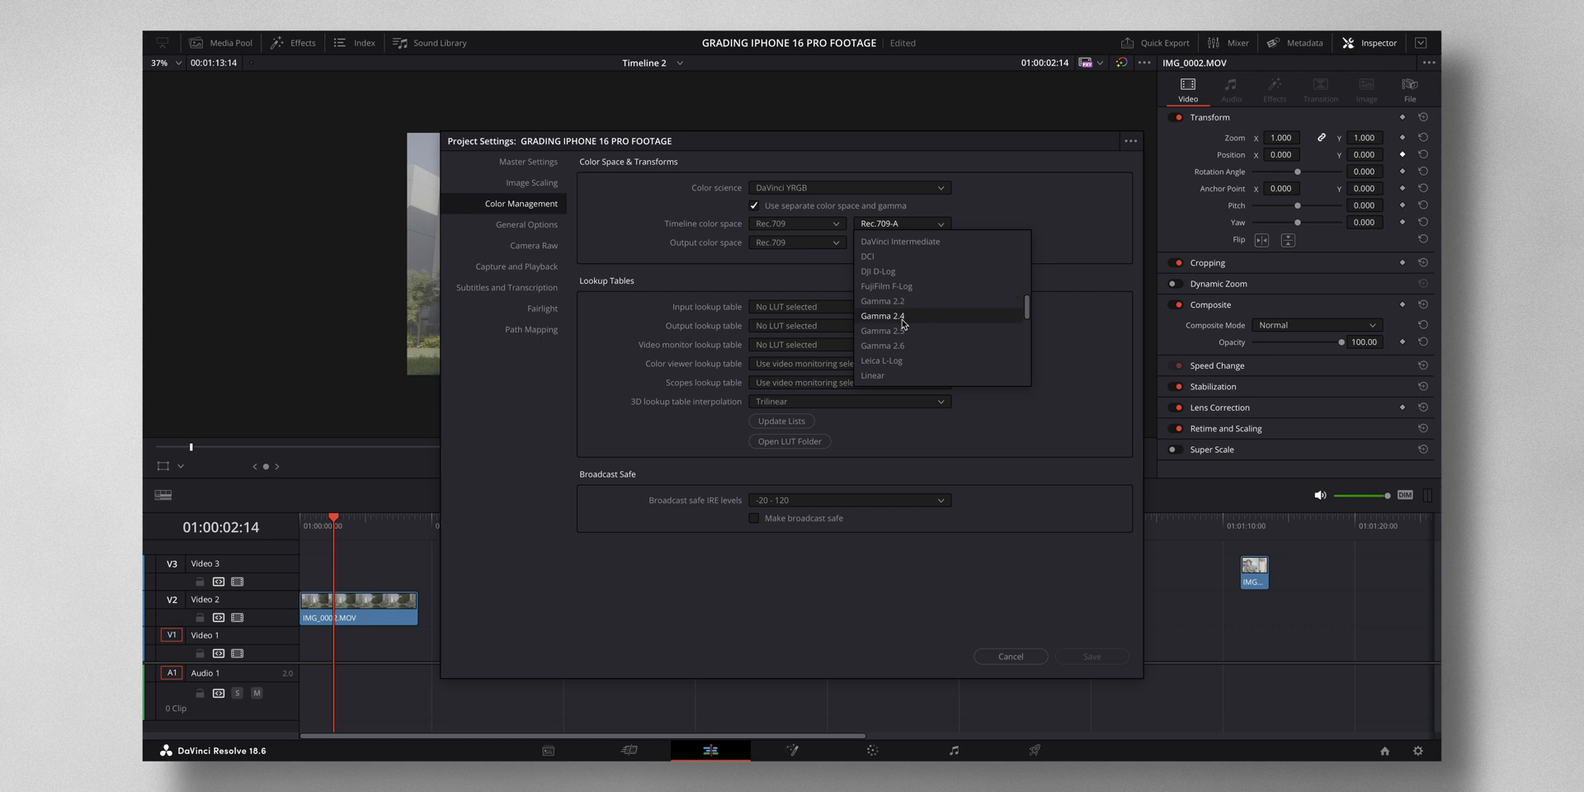
left_click(901, 321)
left_click(945, 246)
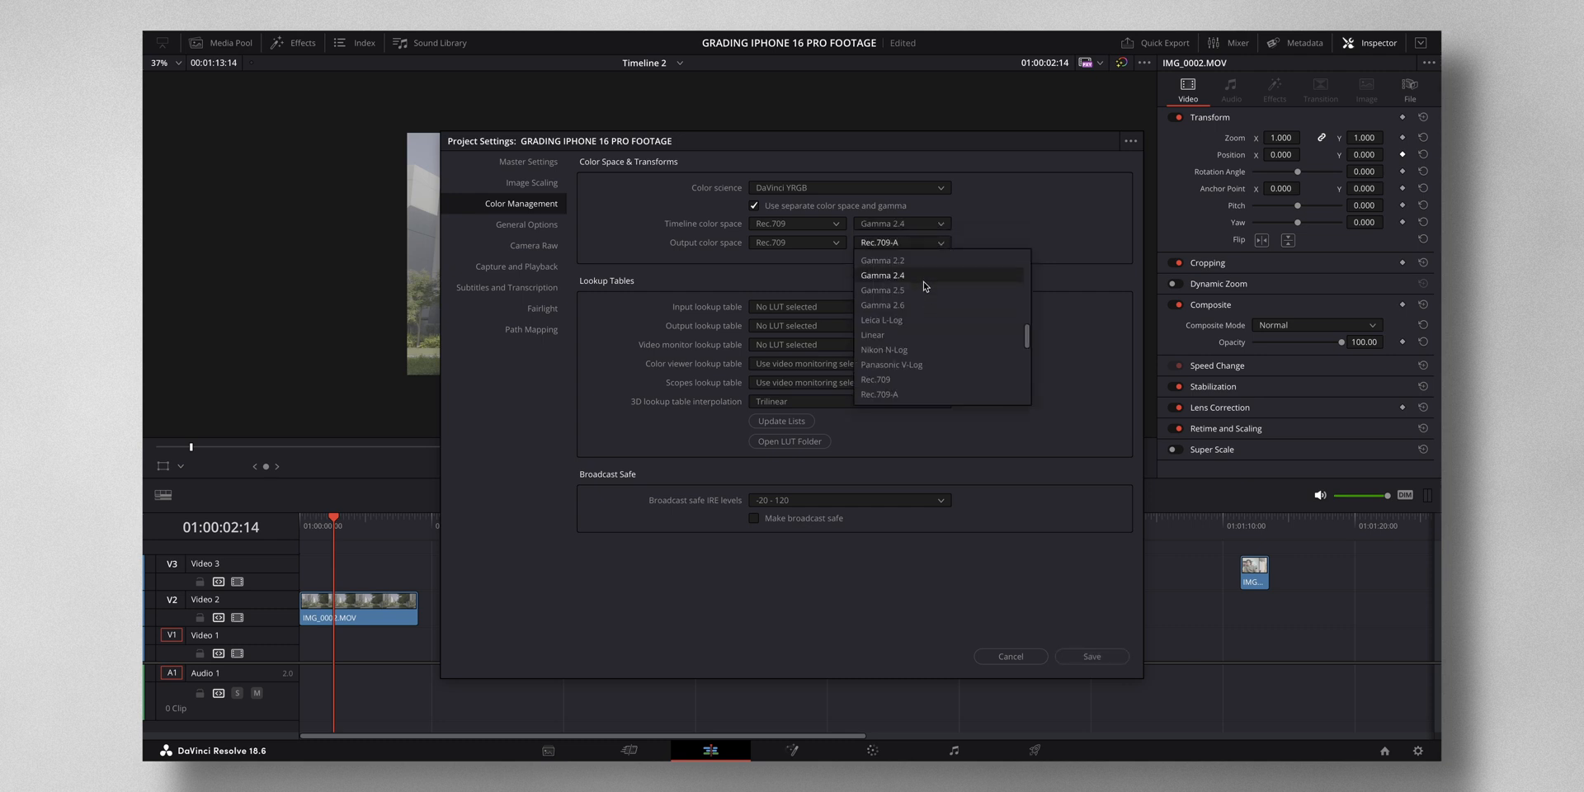
left_click(927, 277)
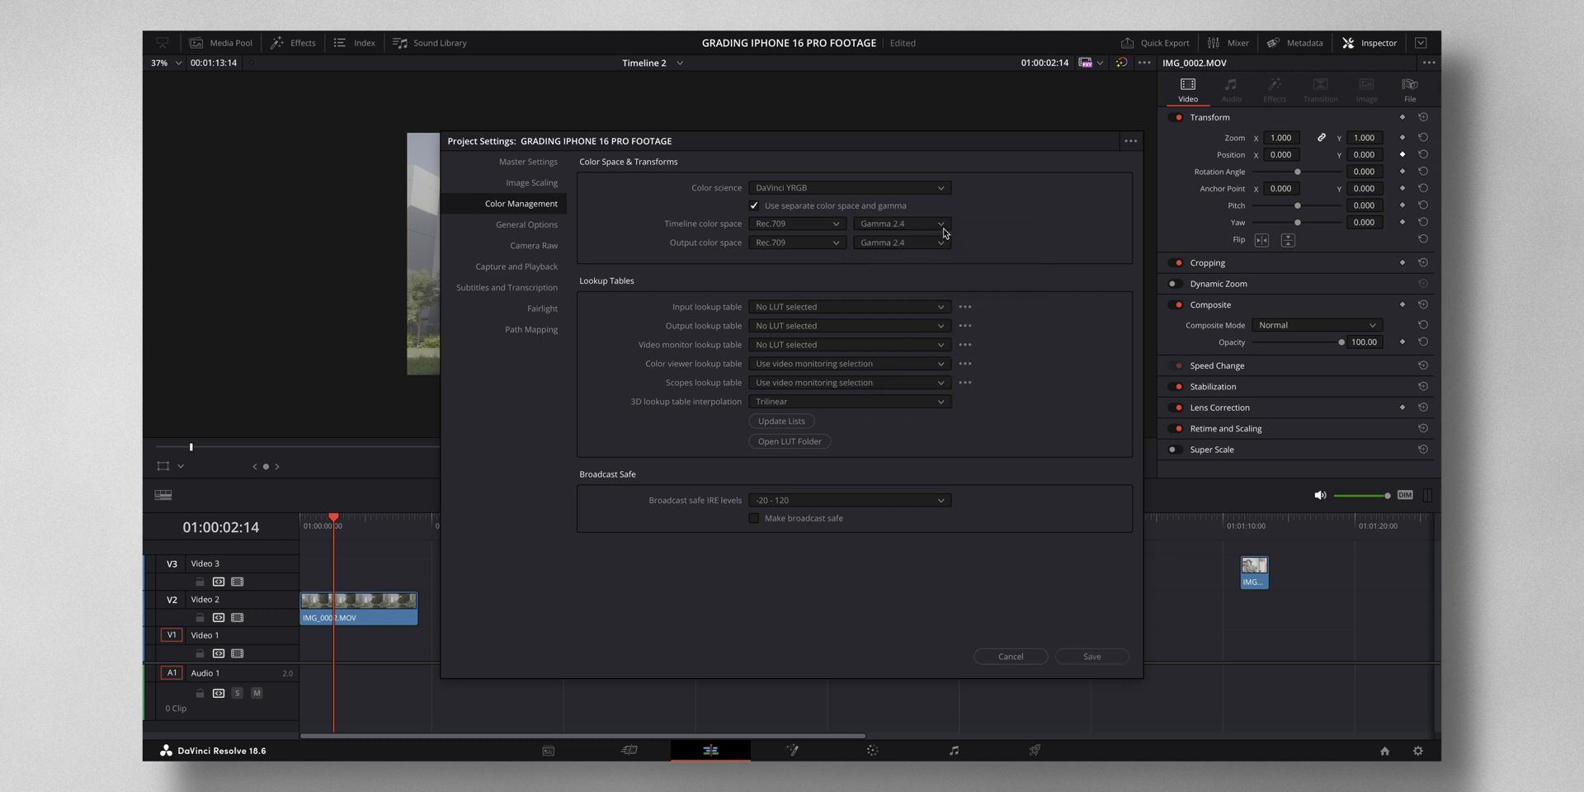
Set both the timeline and output gamma to Rec.709-A and close the project settings.
left_click(942, 229)
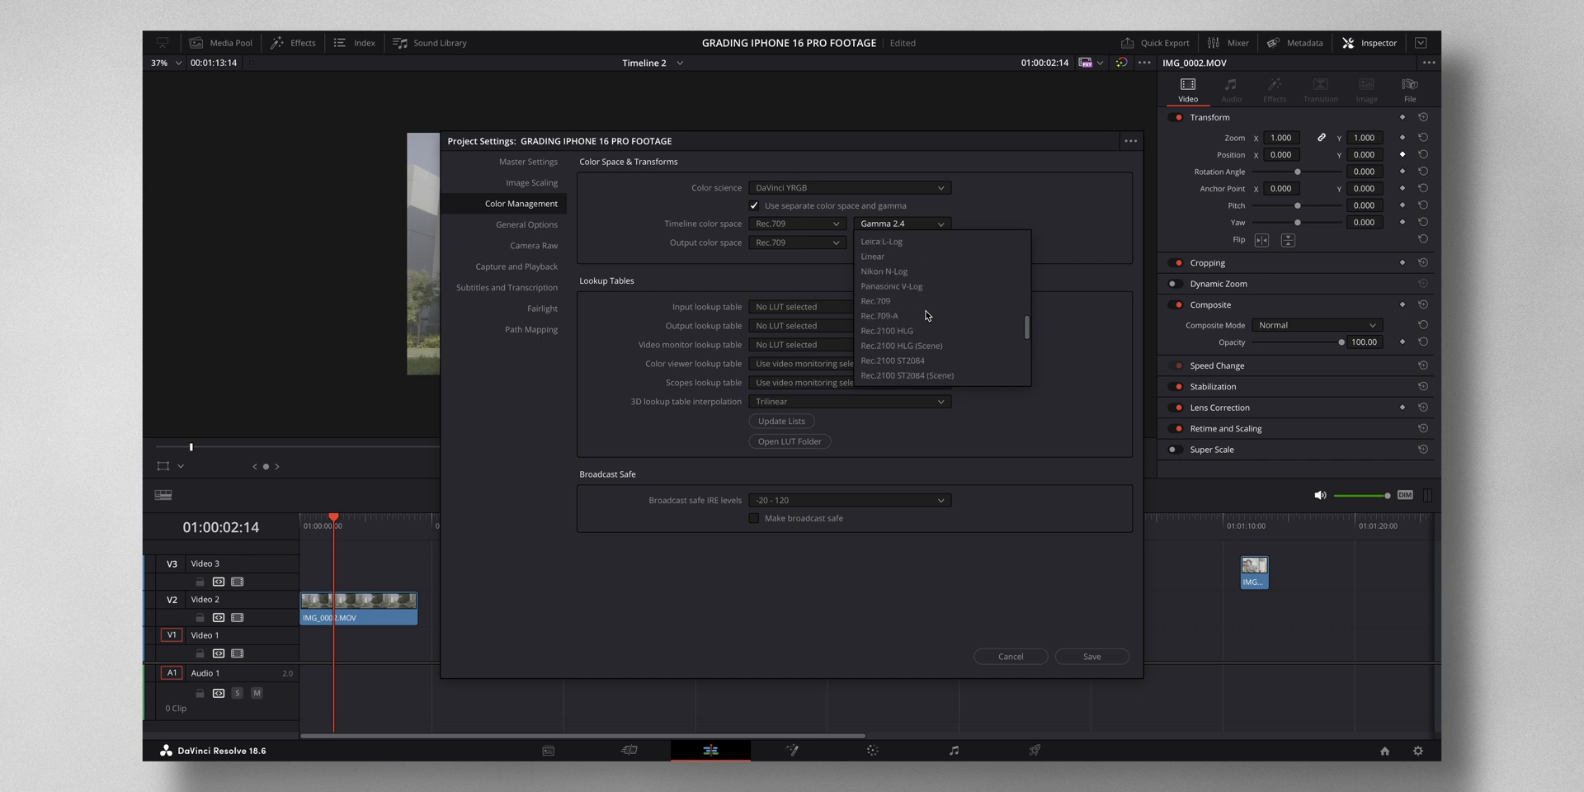
left_click(928, 315)
left_click(941, 243)
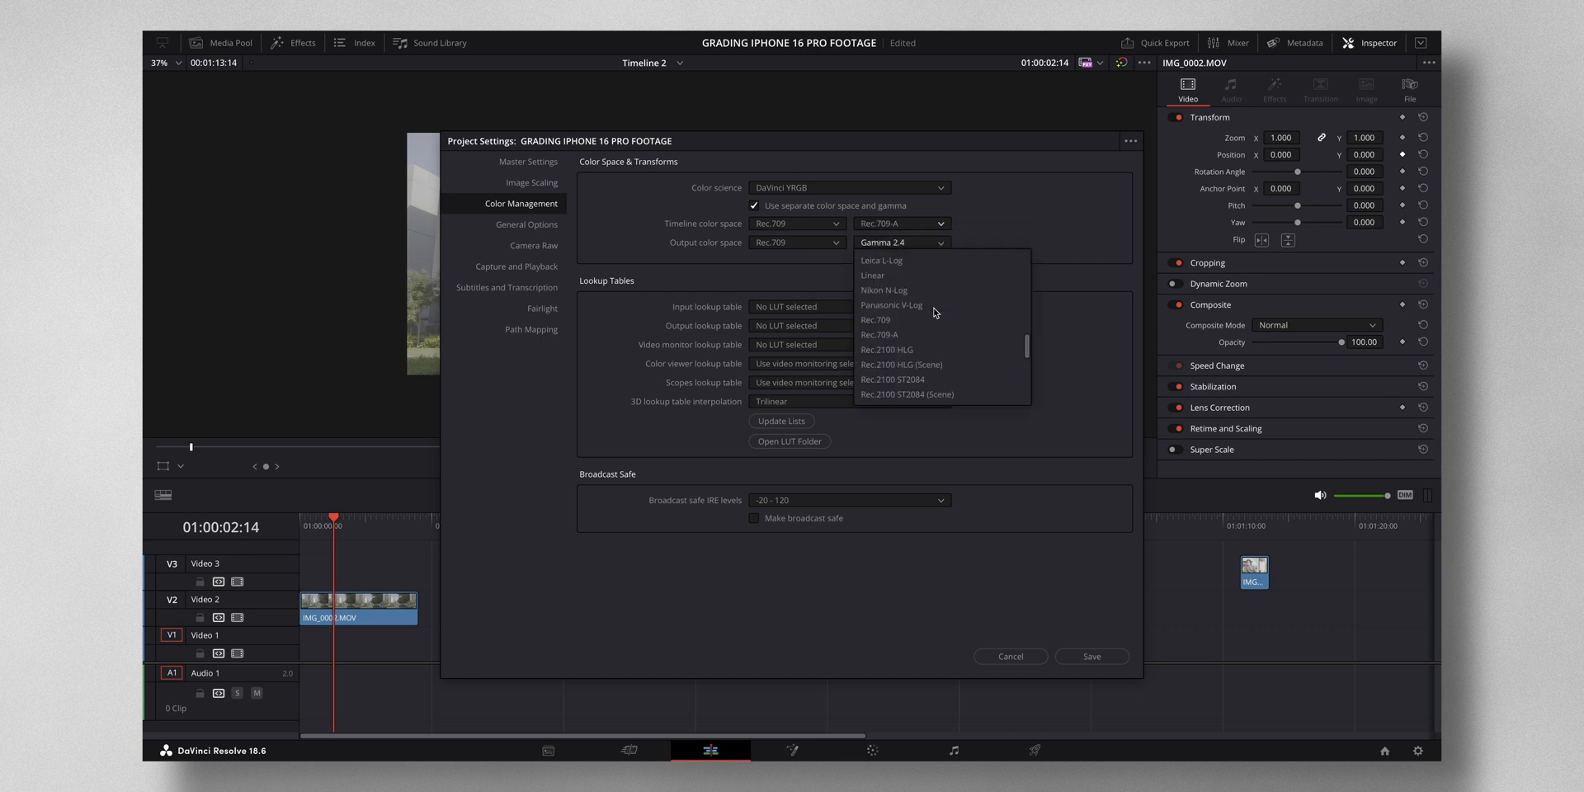
left_click(937, 312)
left_click(1012, 656)
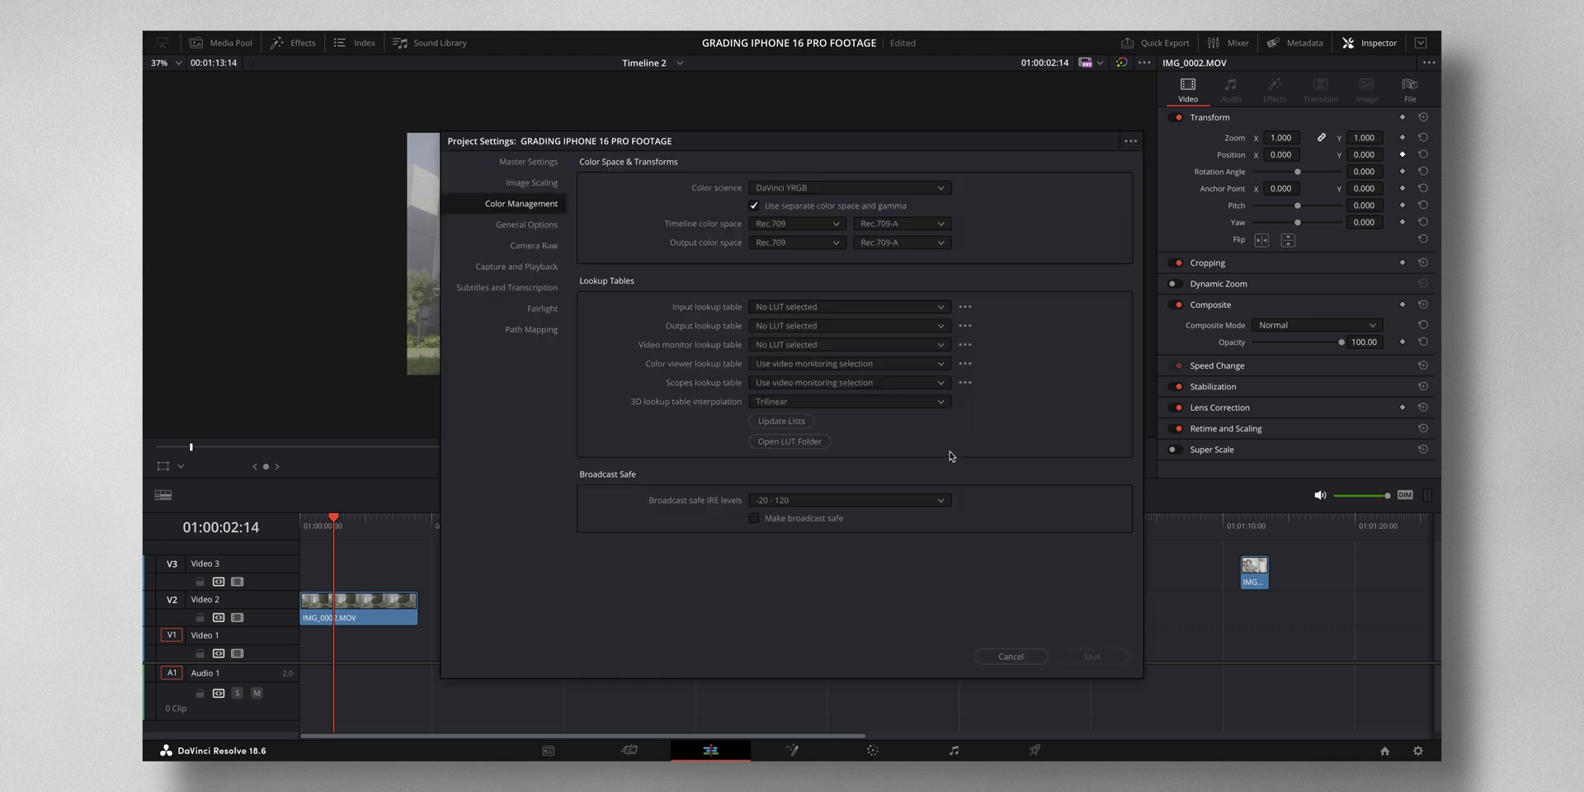
left_click(1011, 656)
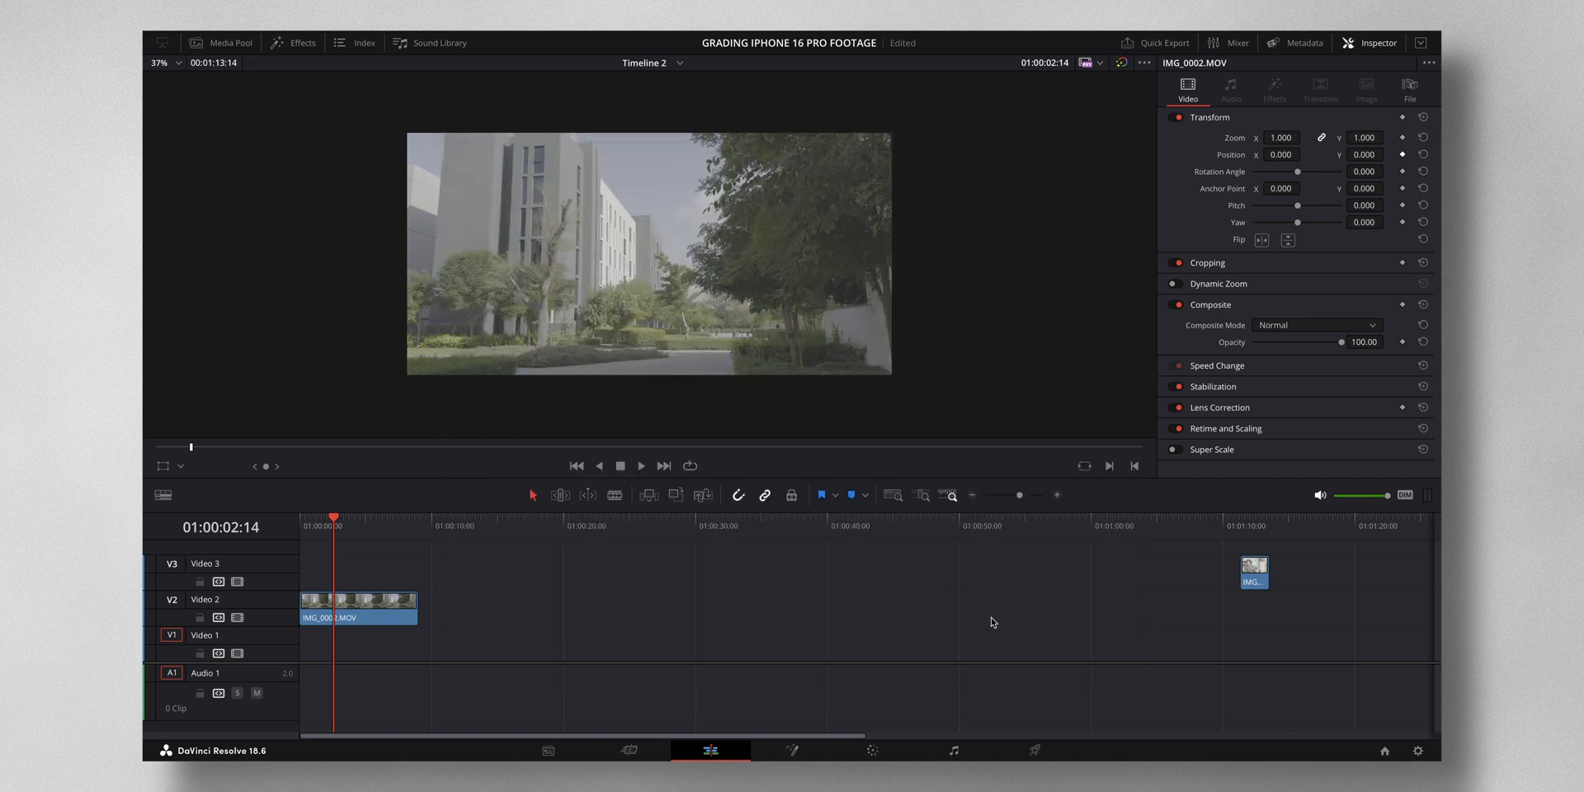
Switch to color grading and add four serial nodes after node 01 of the building clip.
left_click(873, 751)
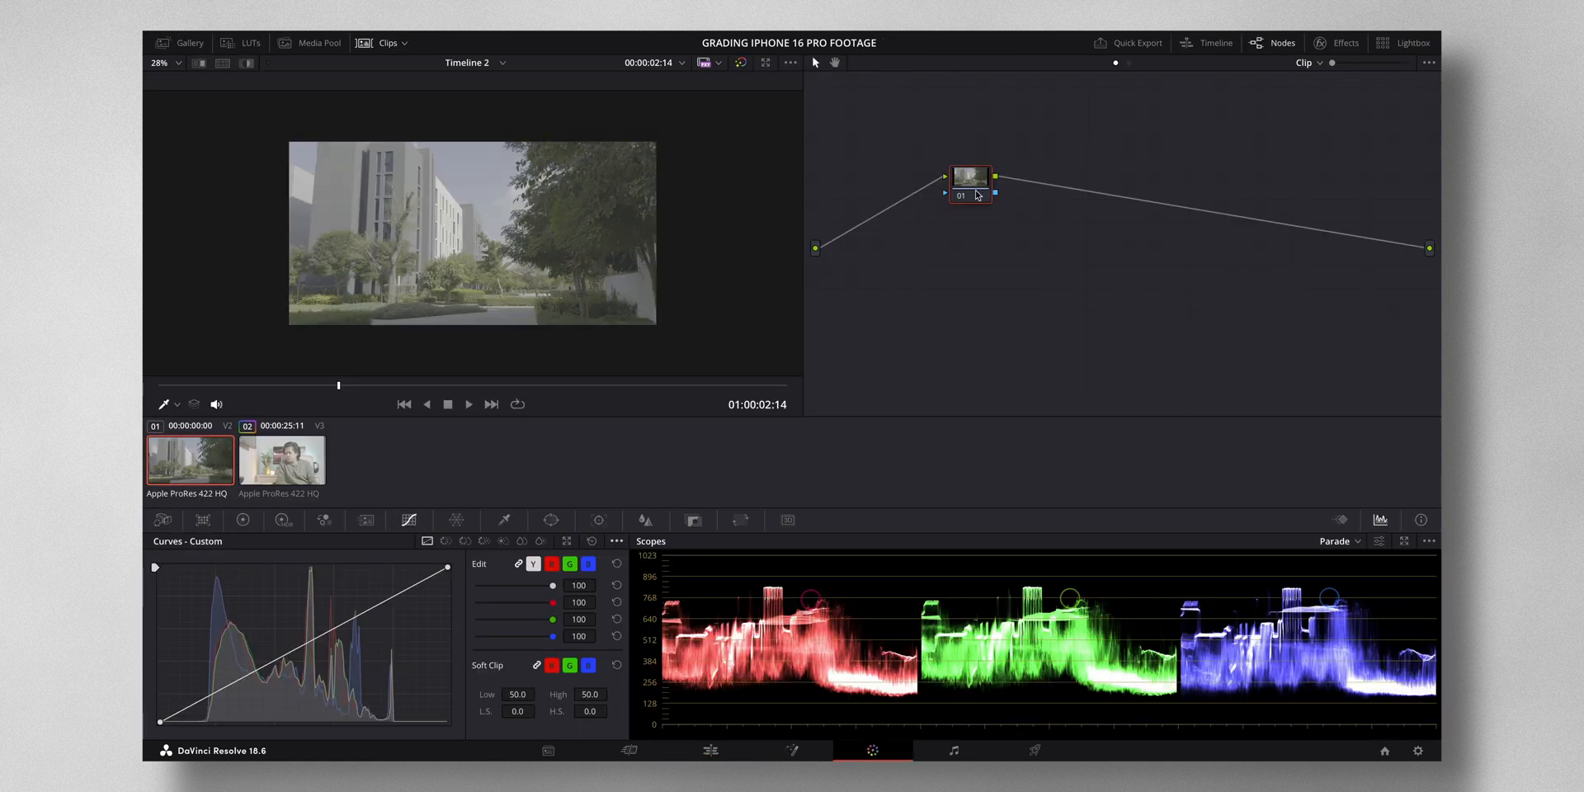
key("alt+s")
key("alt+s")
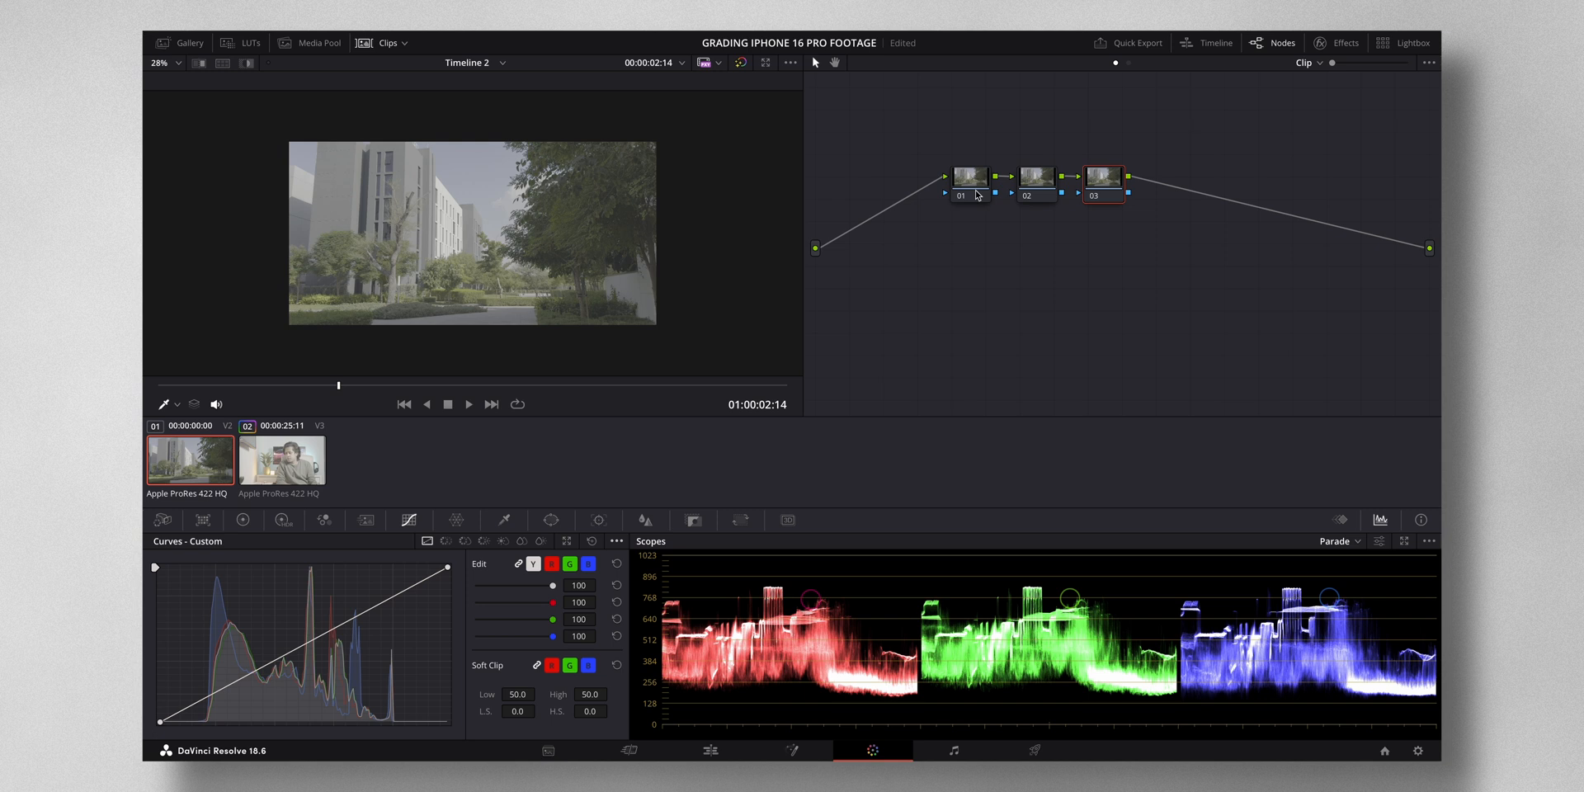
key("alt+s")
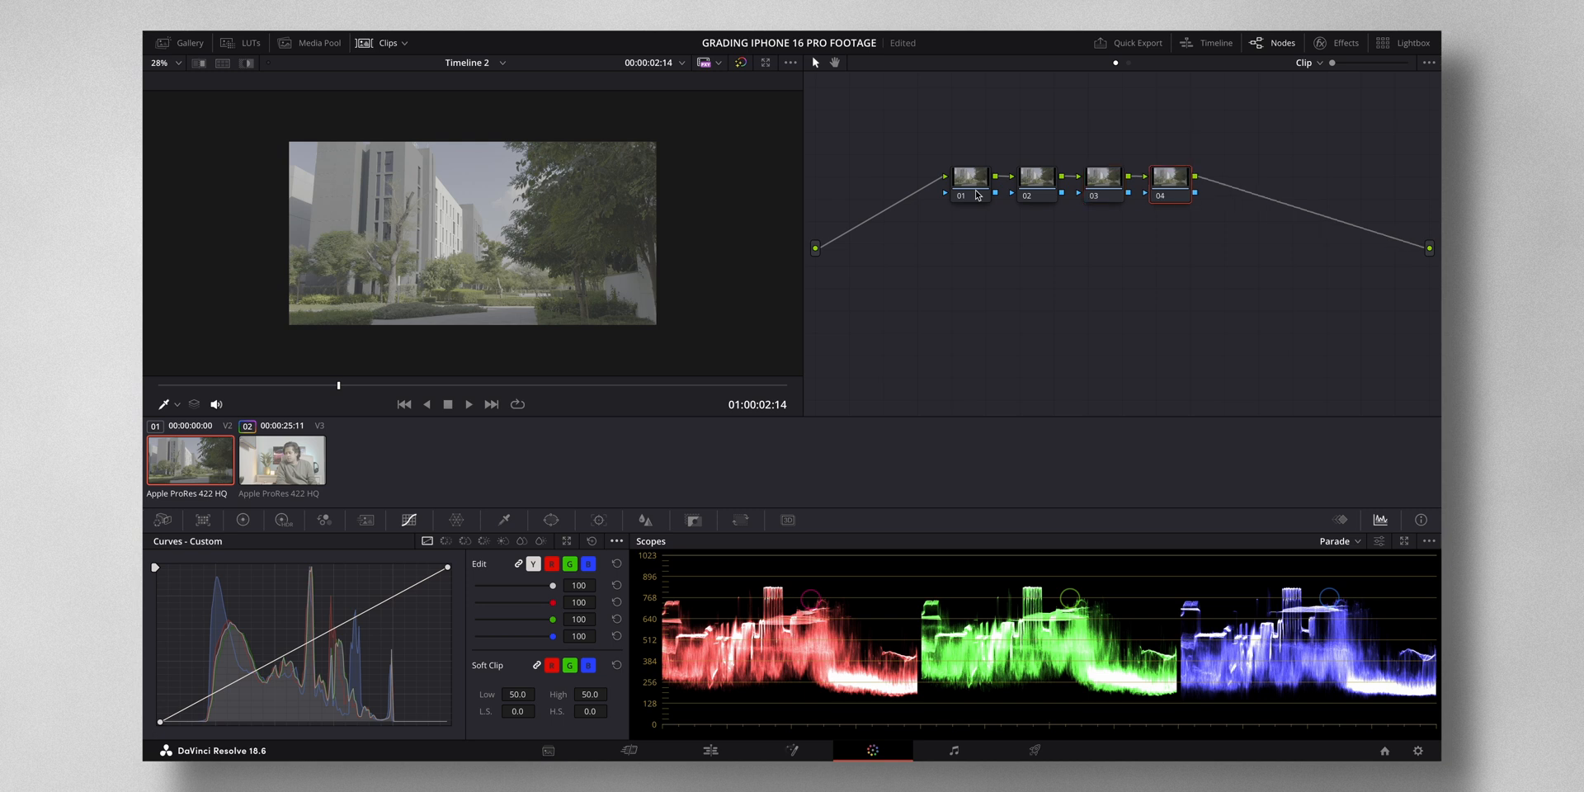
key("alt+s")
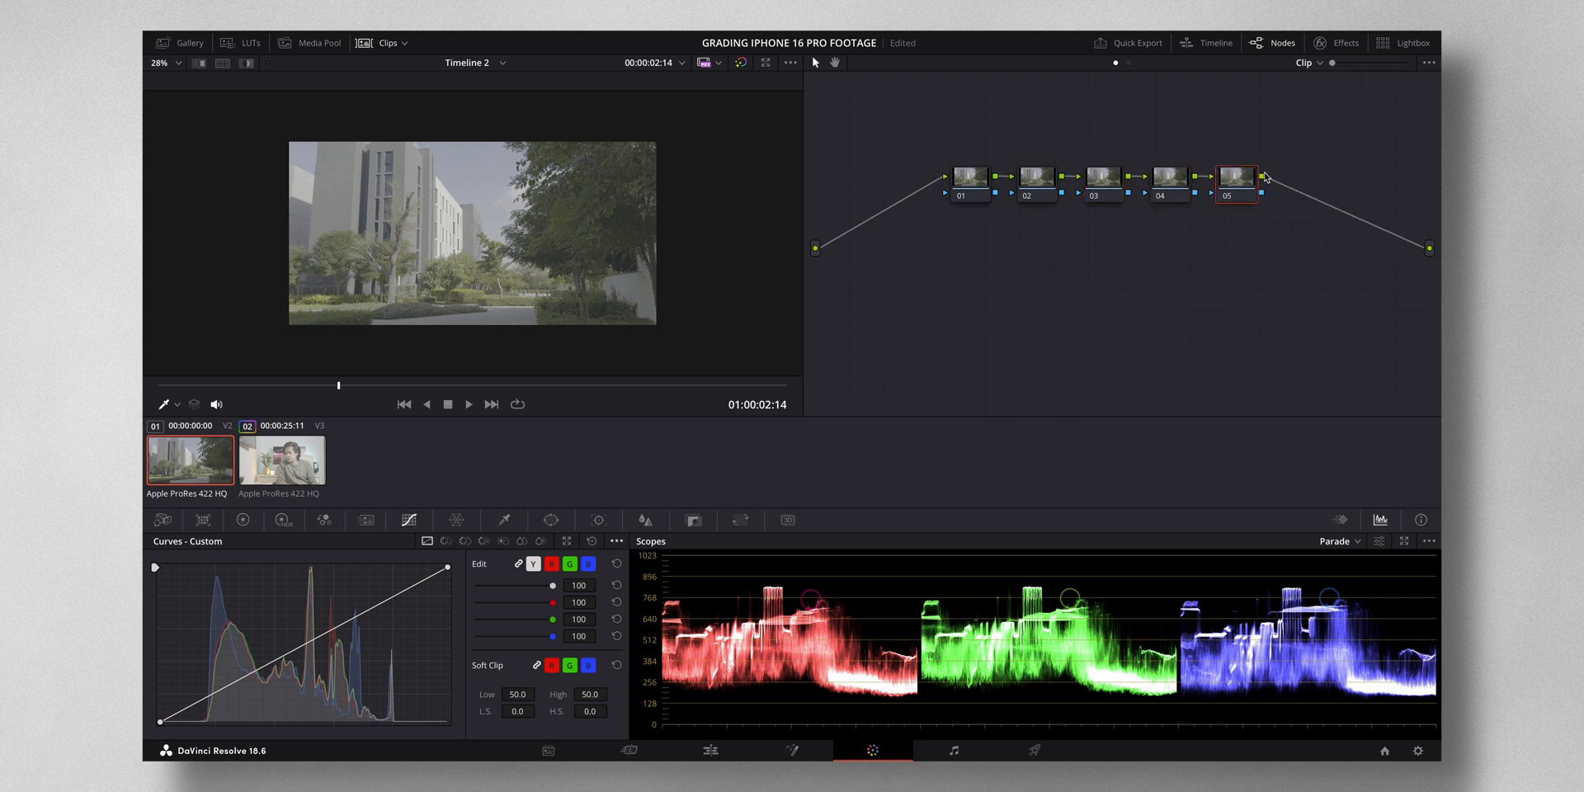
Start a second row with node 05 below the first row and add three serial nodes after it.
left_click_drag(1236, 183, 933, 281)
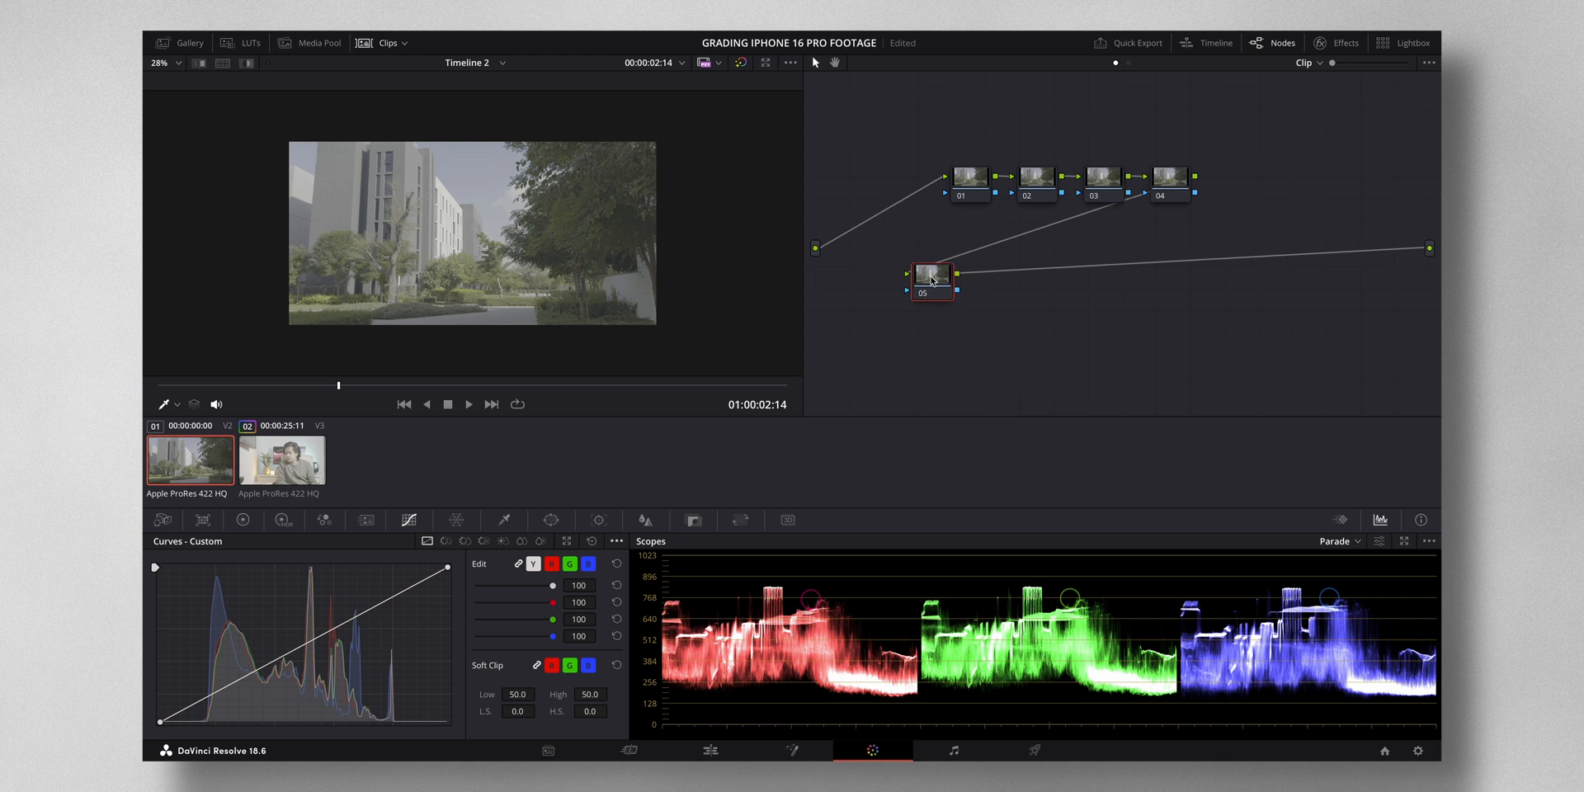
key("alt+s")
key("alt+s")
key("alt+s")
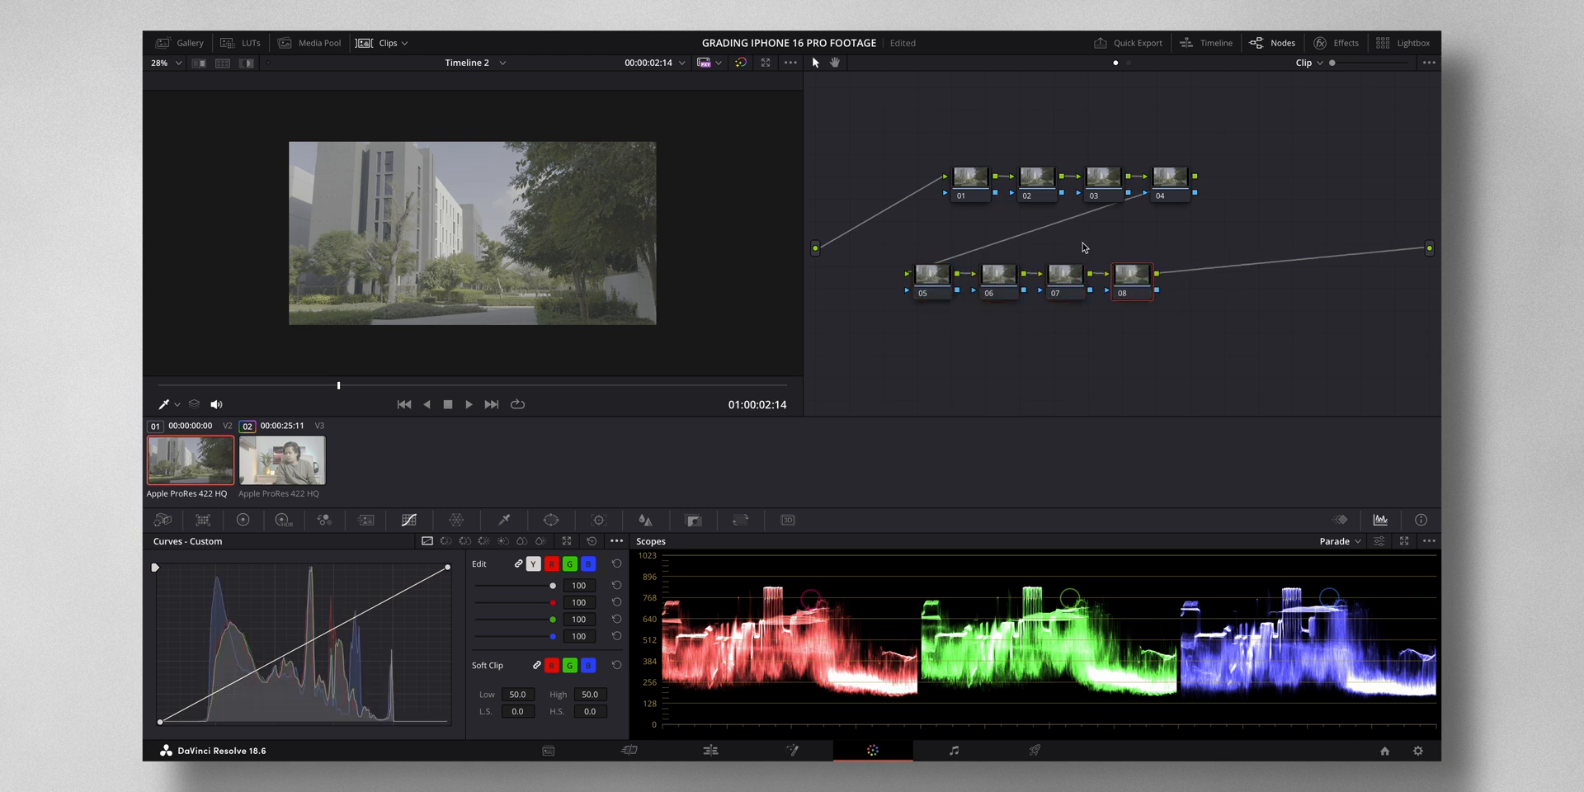
Label node 04 as CST.
left_click(1177, 186)
right_click(1166, 189)
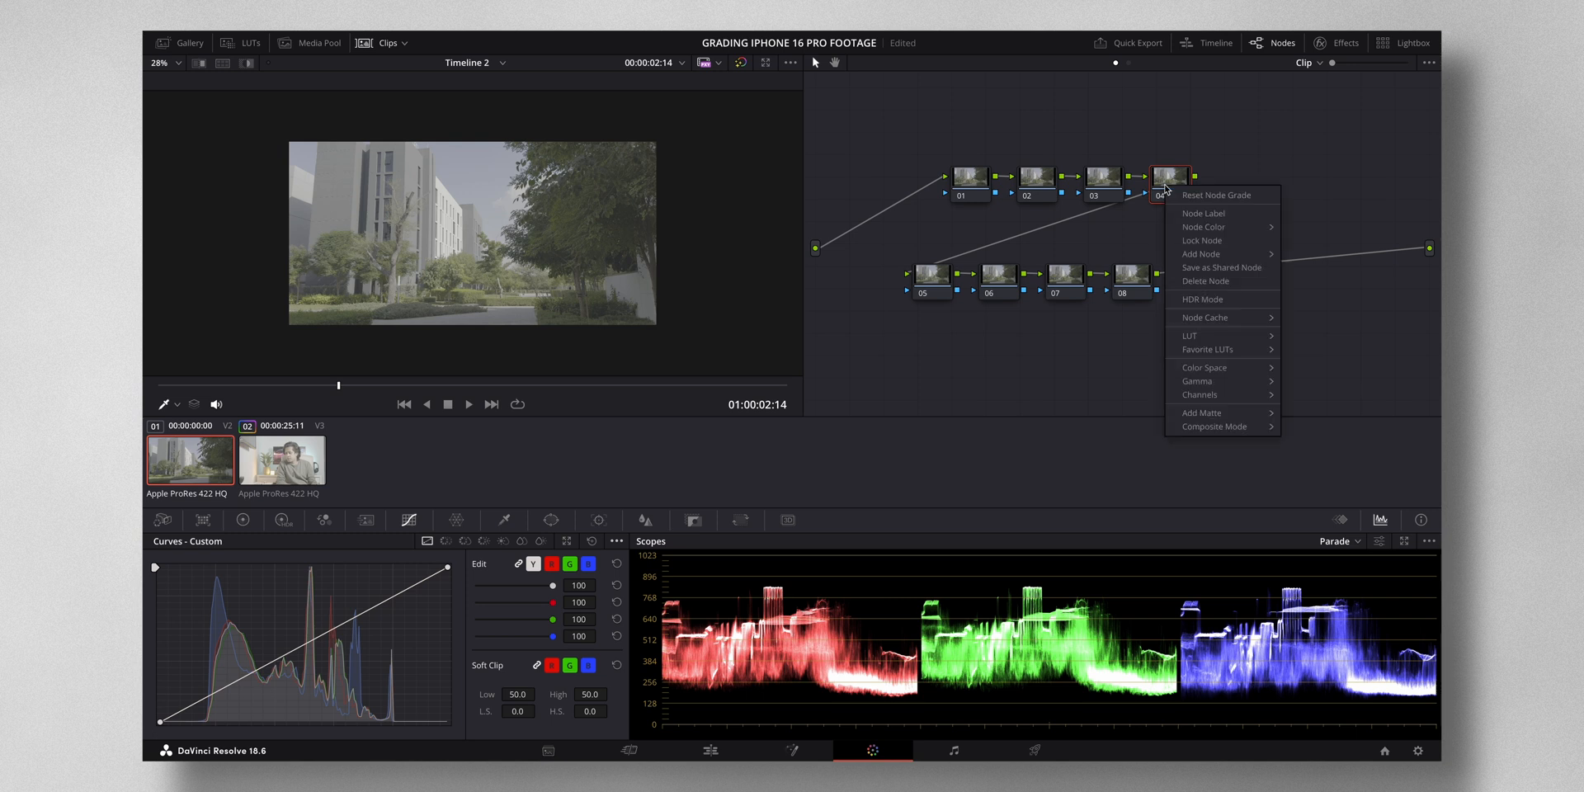
left_click(1192, 198)
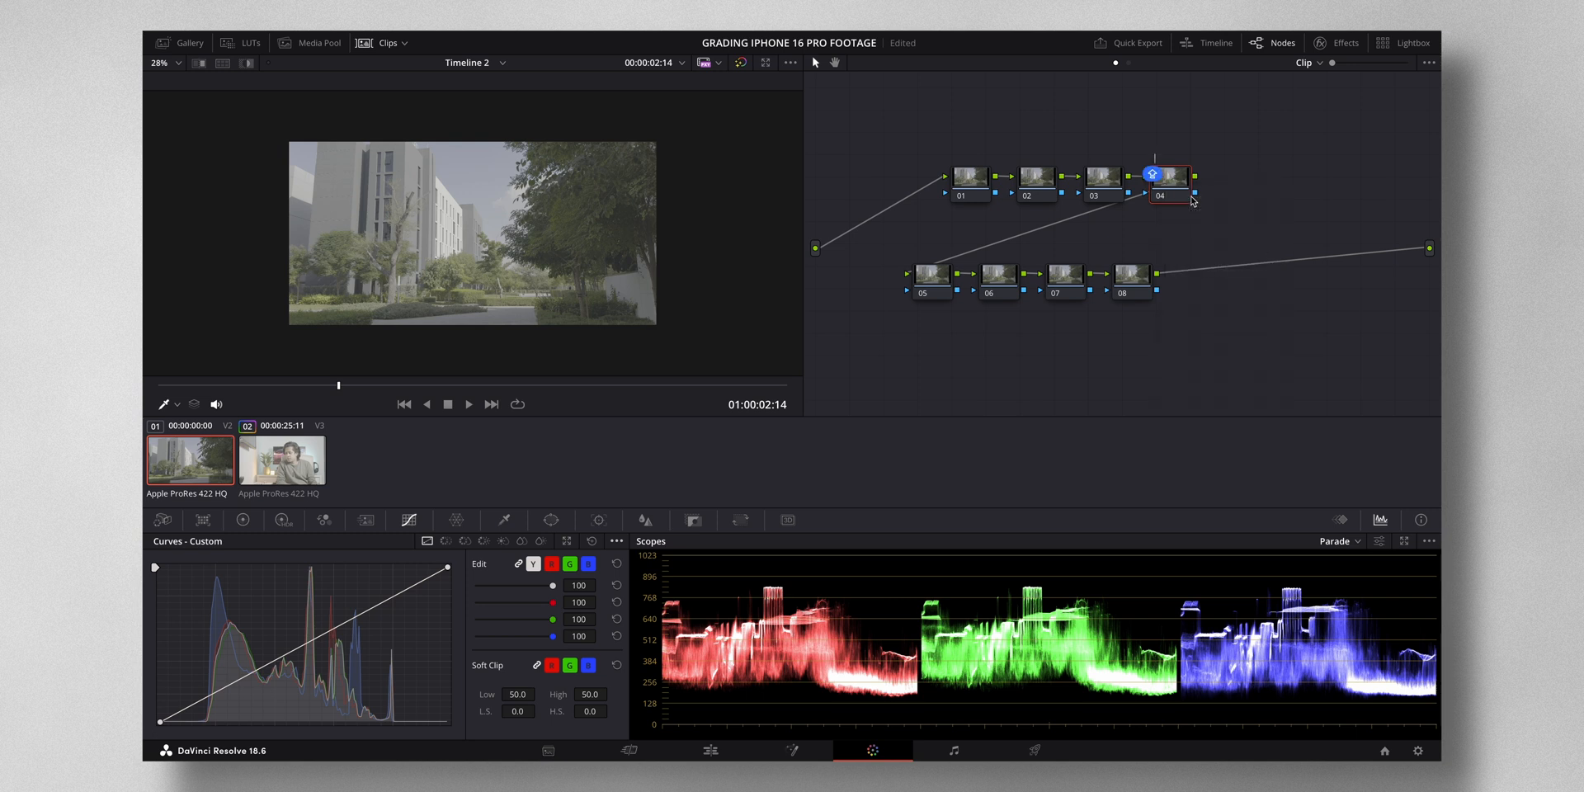
type("CST")
left_click(1237, 191)
Apply a Color Space Transform to the CST node with input color space Rec.2020 and input gamma Apple Log.
left_click(1344, 51)
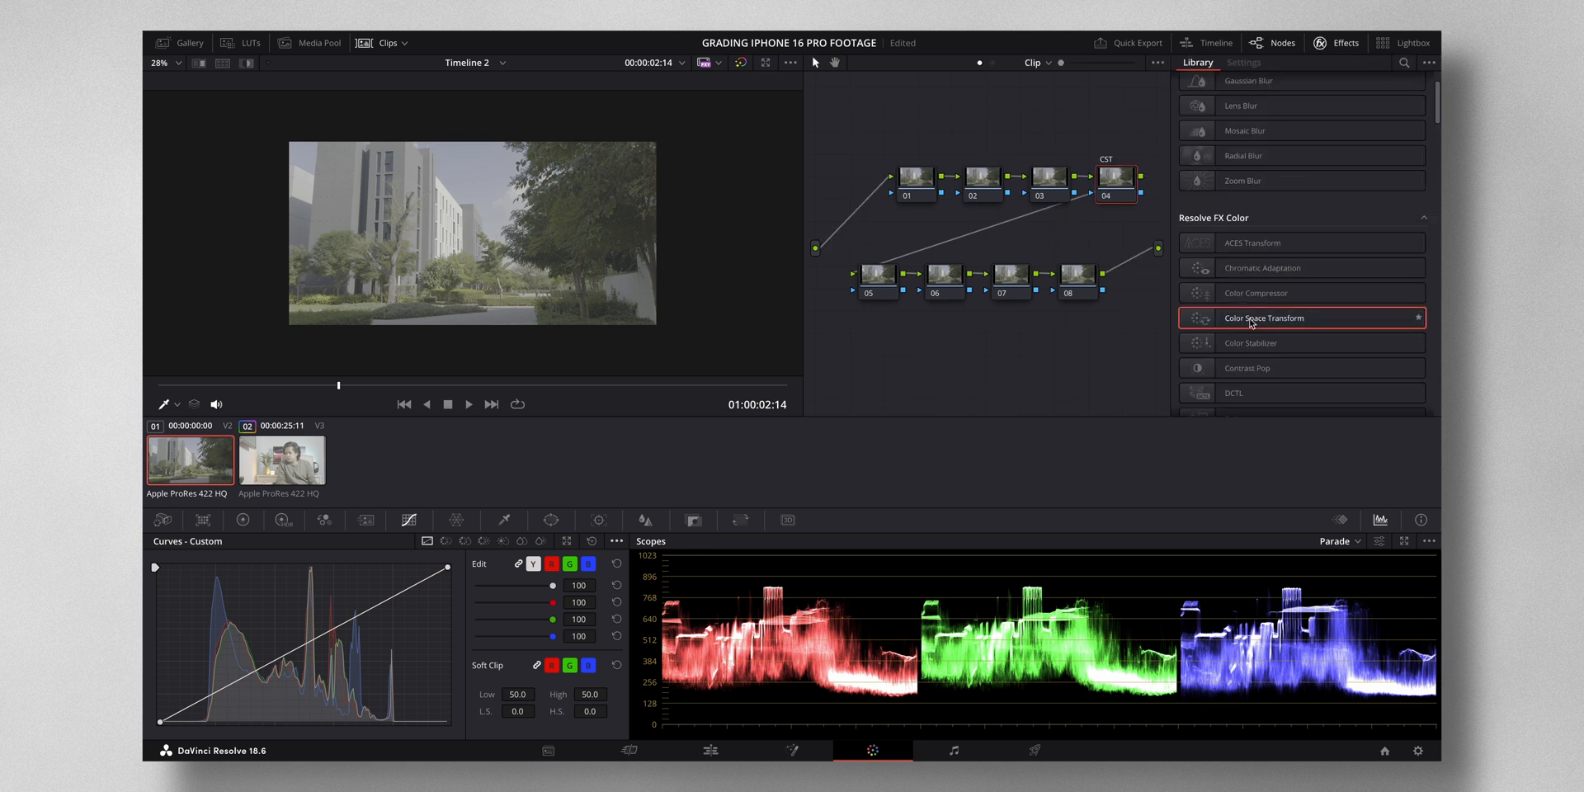
left_click_drag(1262, 323, 1119, 190)
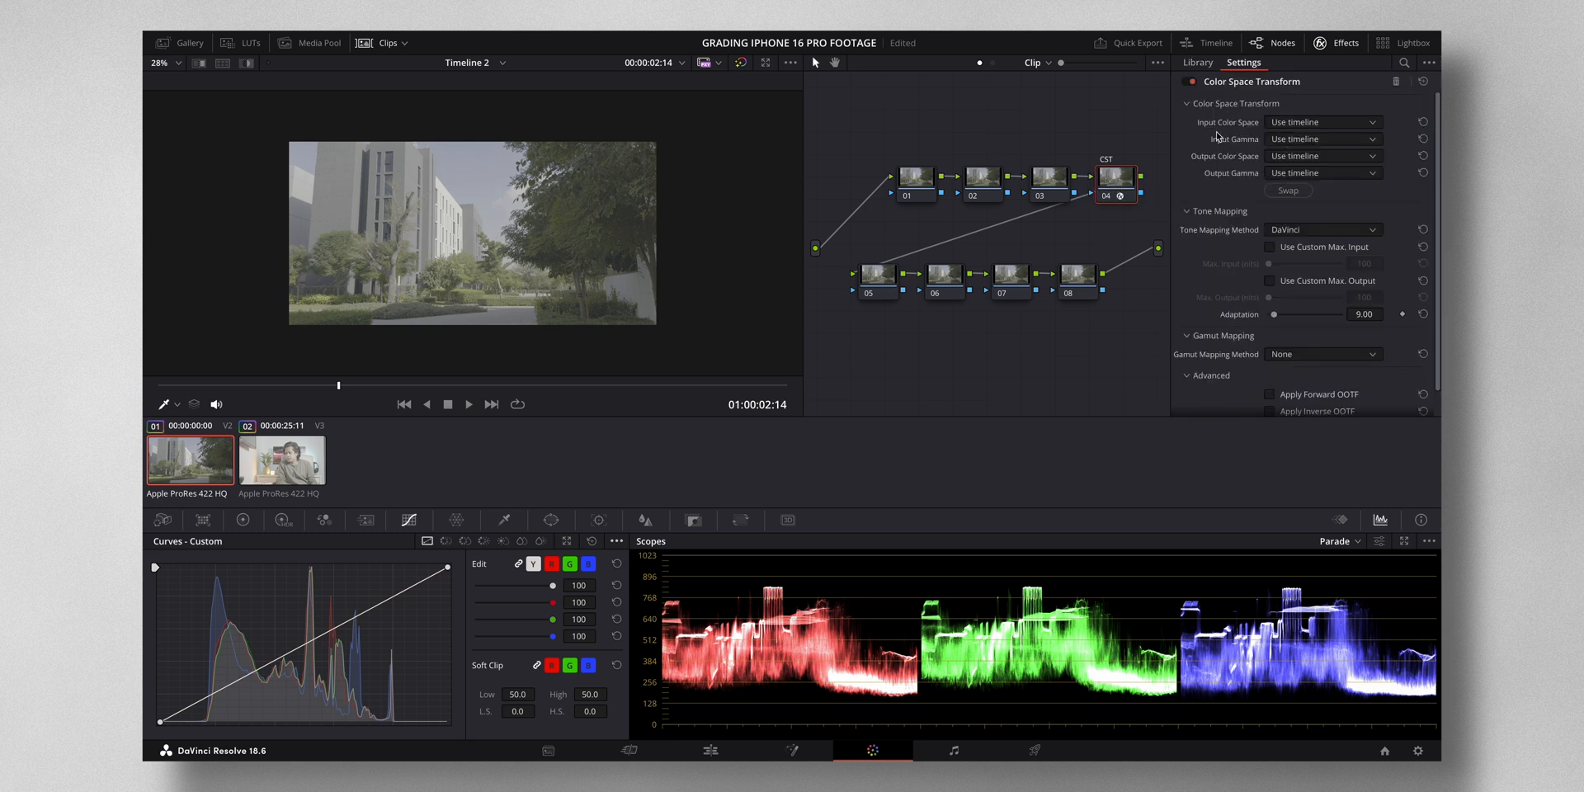
left_click(1319, 122)
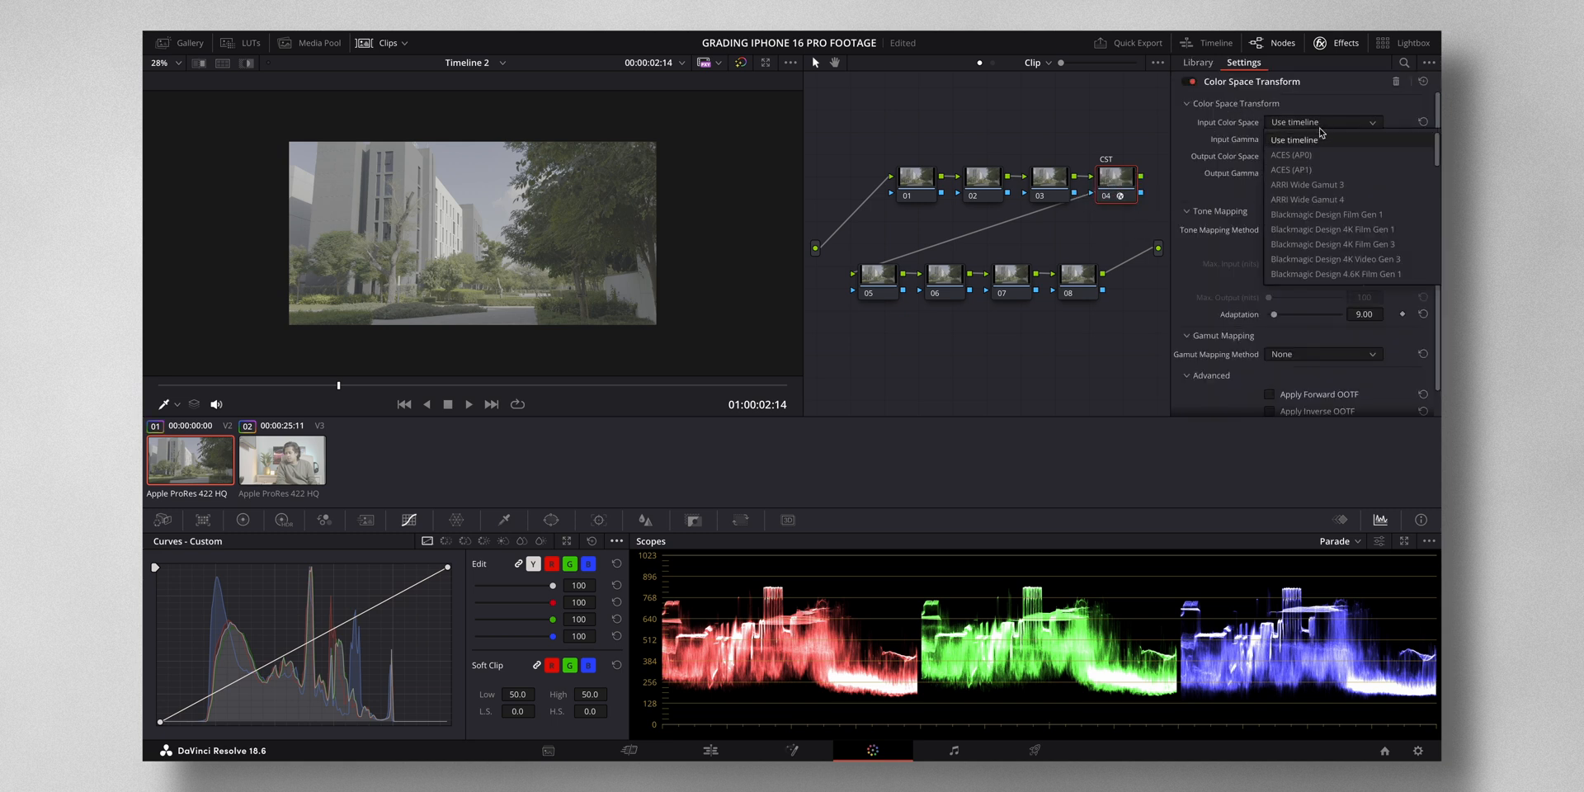
scroll(1328, 201, "down", 5)
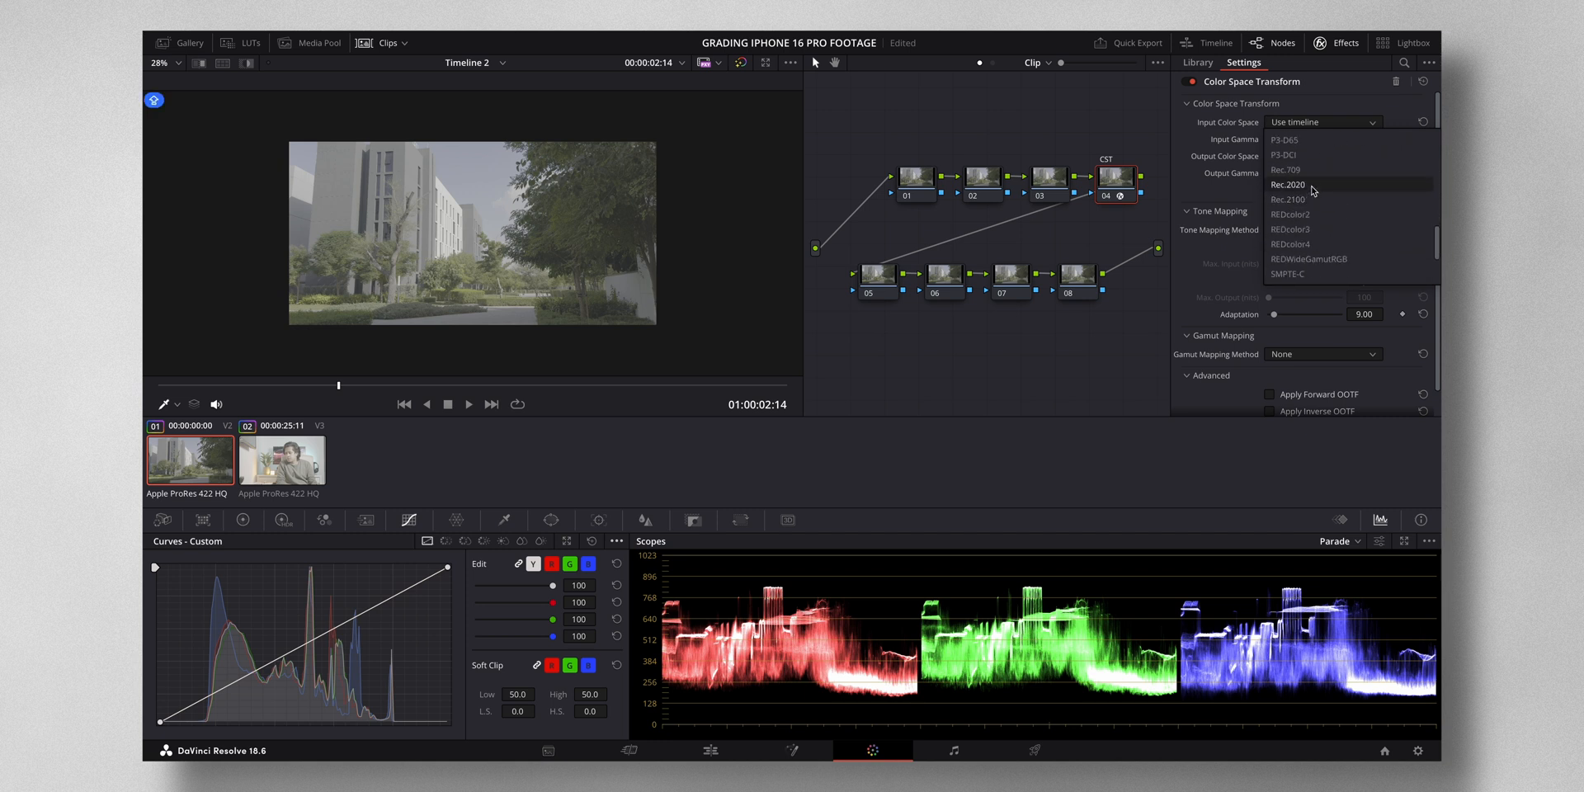
left_click(1300, 185)
left_click(1317, 141)
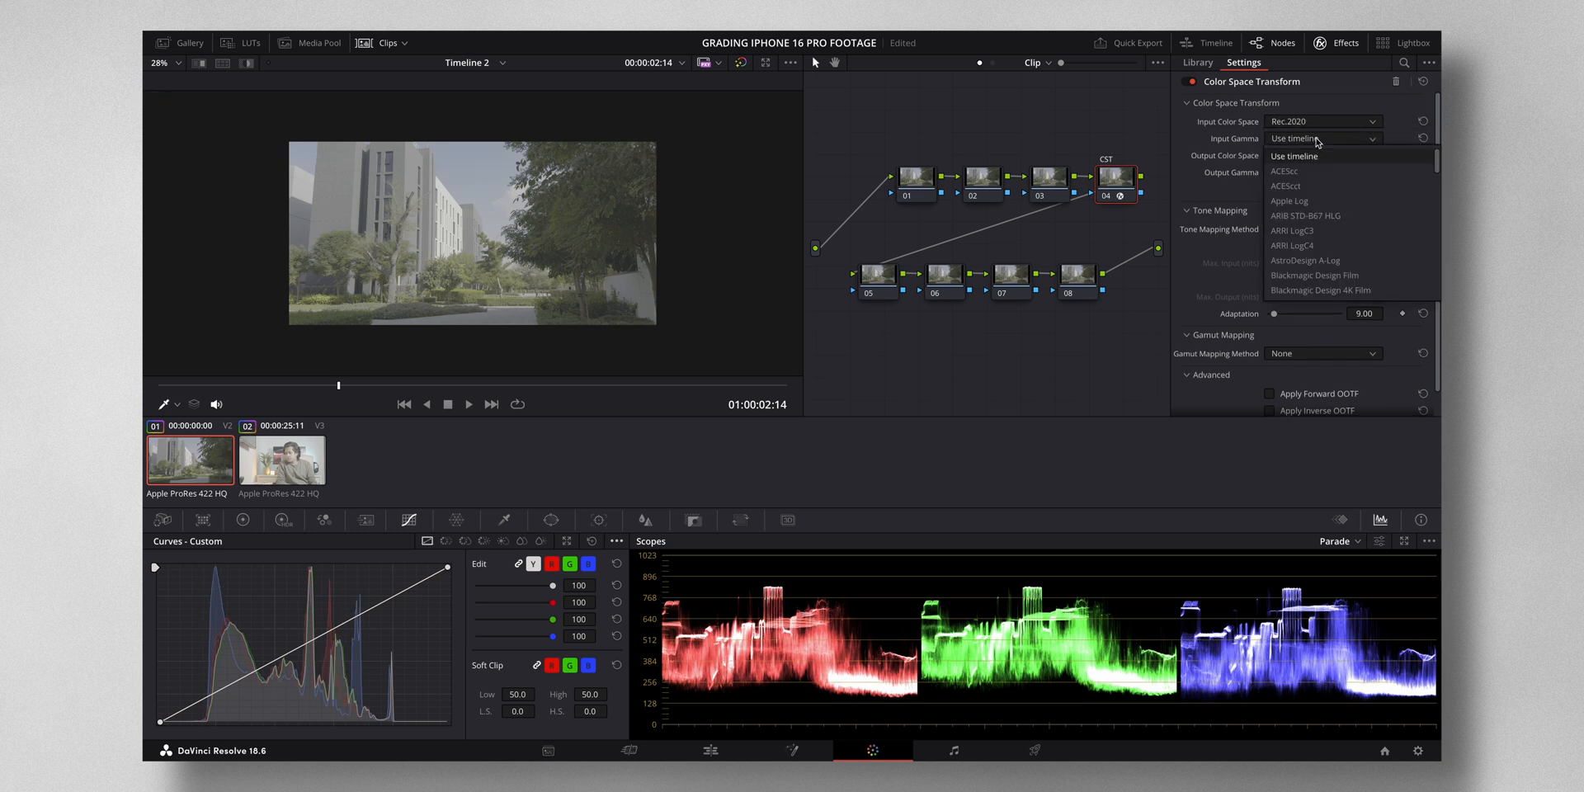
left_click(1315, 203)
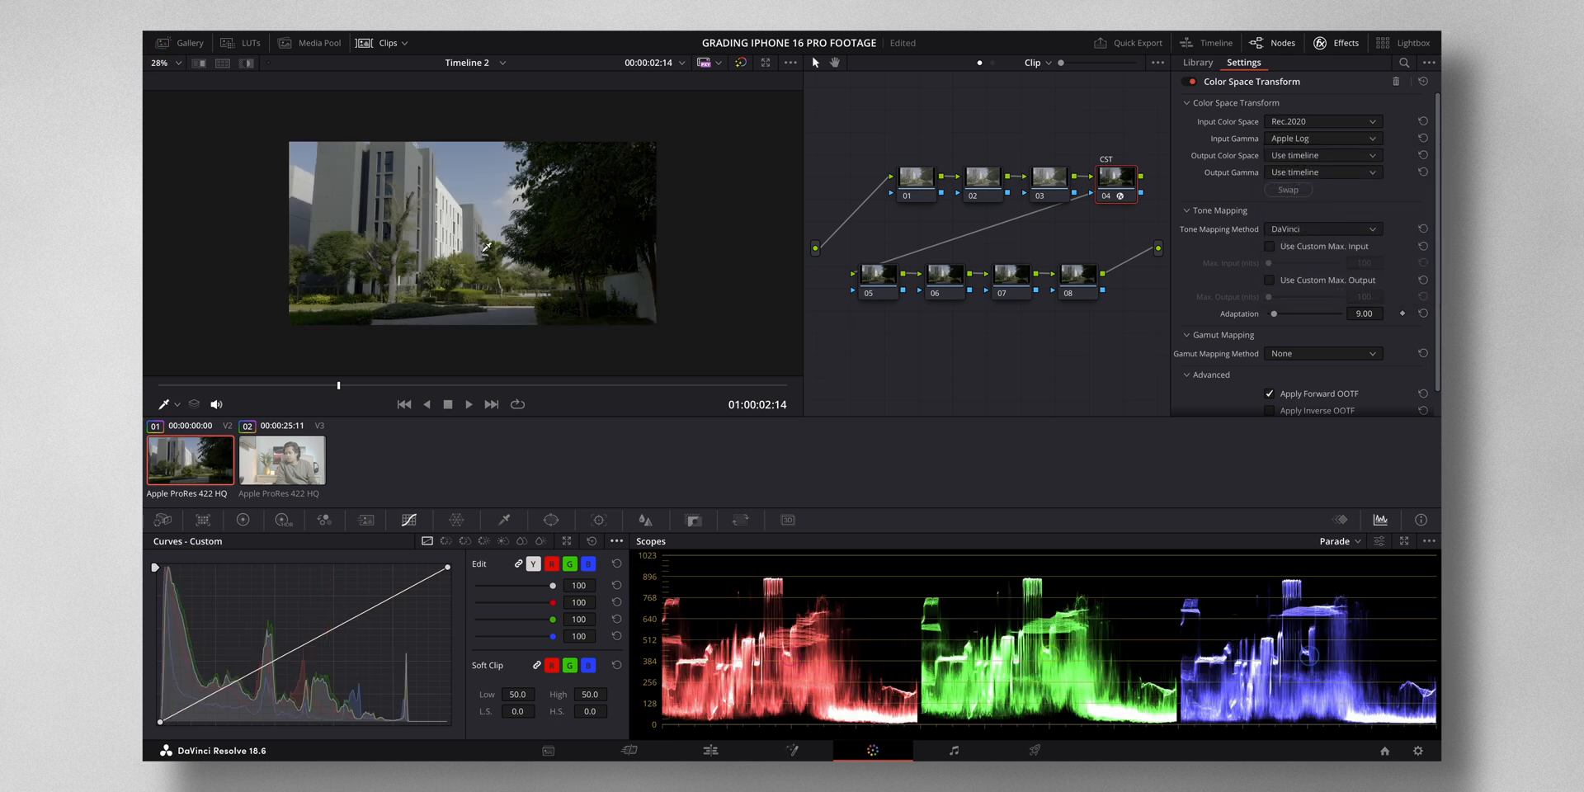
Set the transform's output color space to Rec.709 and output gamma to Rec.709-A, and close the effects.
left_click(1320, 155)
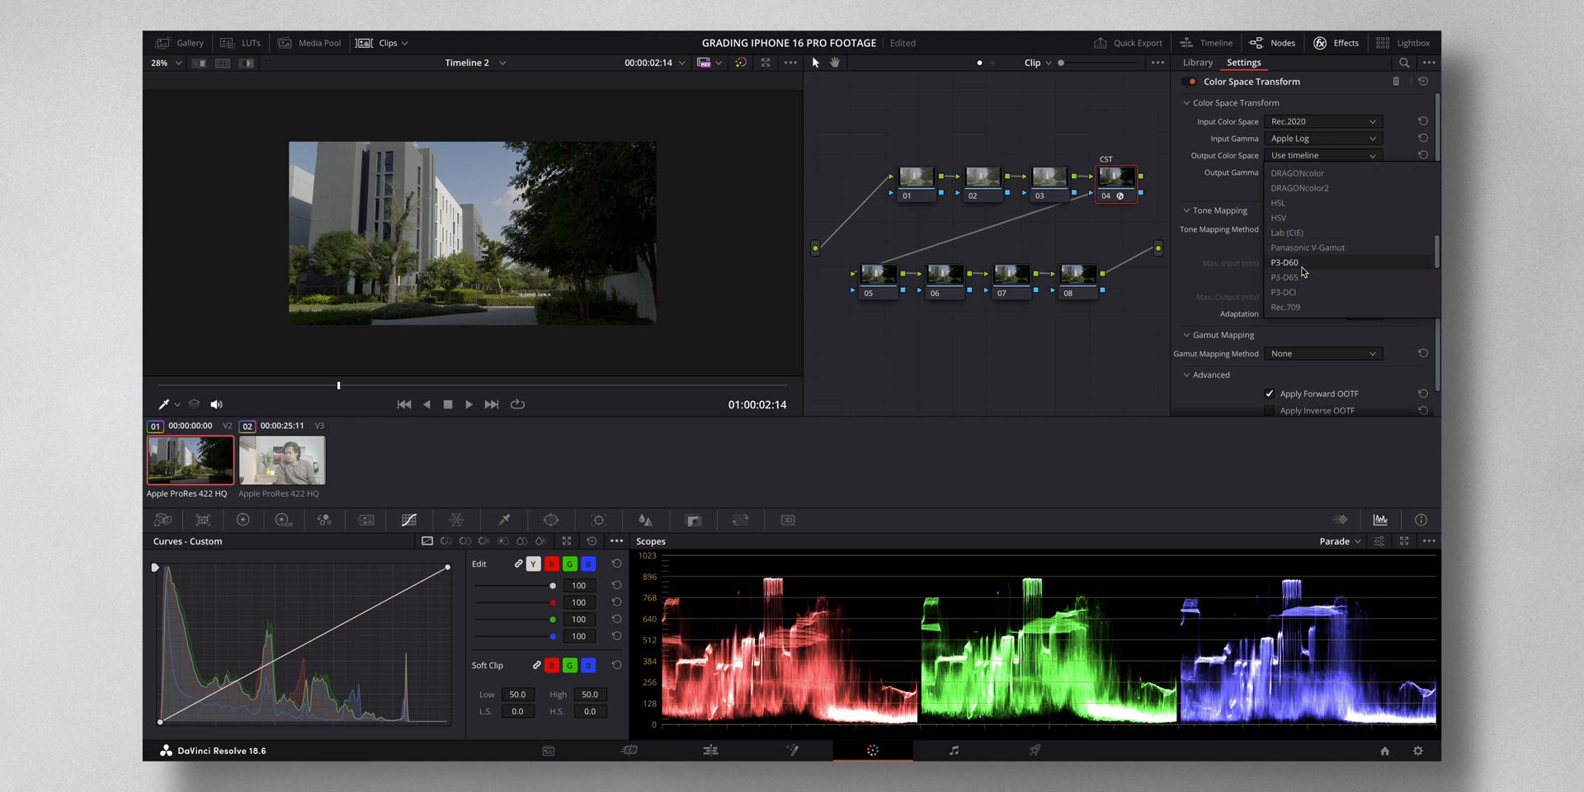
scroll(1302, 267, "down", 1)
left_click(1287, 293)
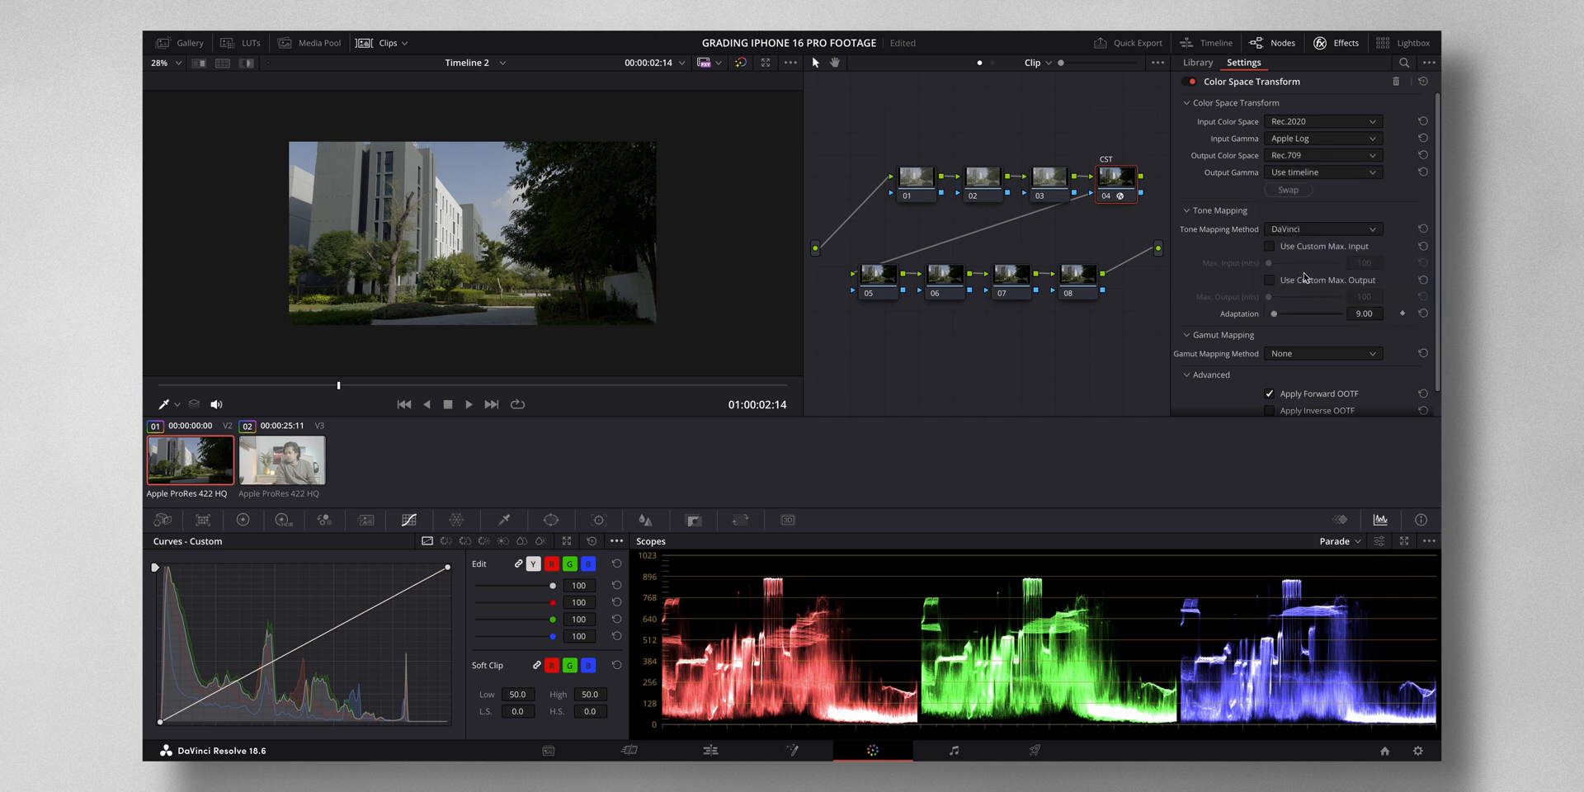
left_click(1307, 173)
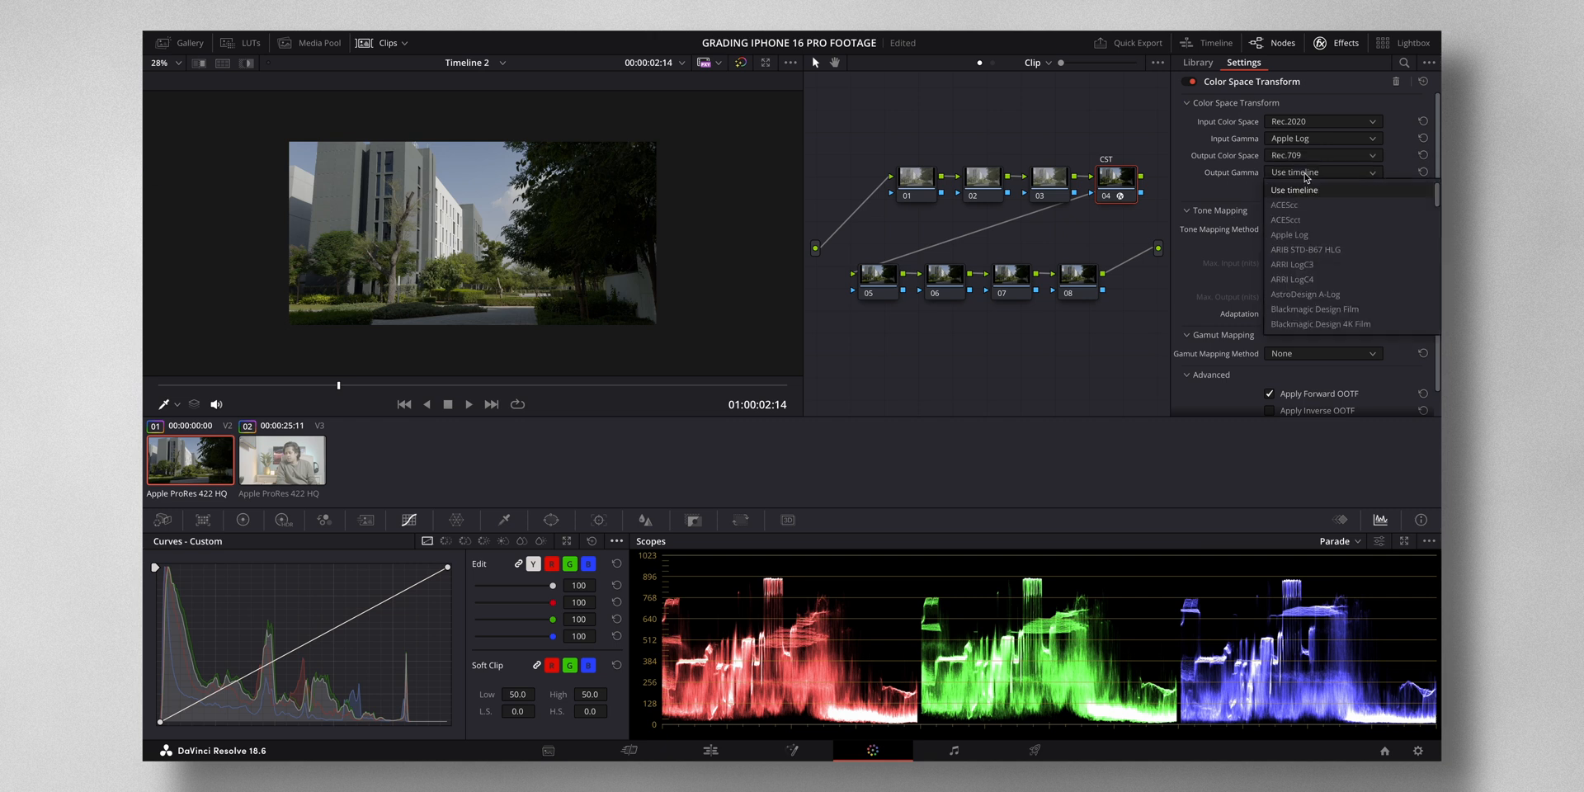
scroll(1307, 256, "down", 14)
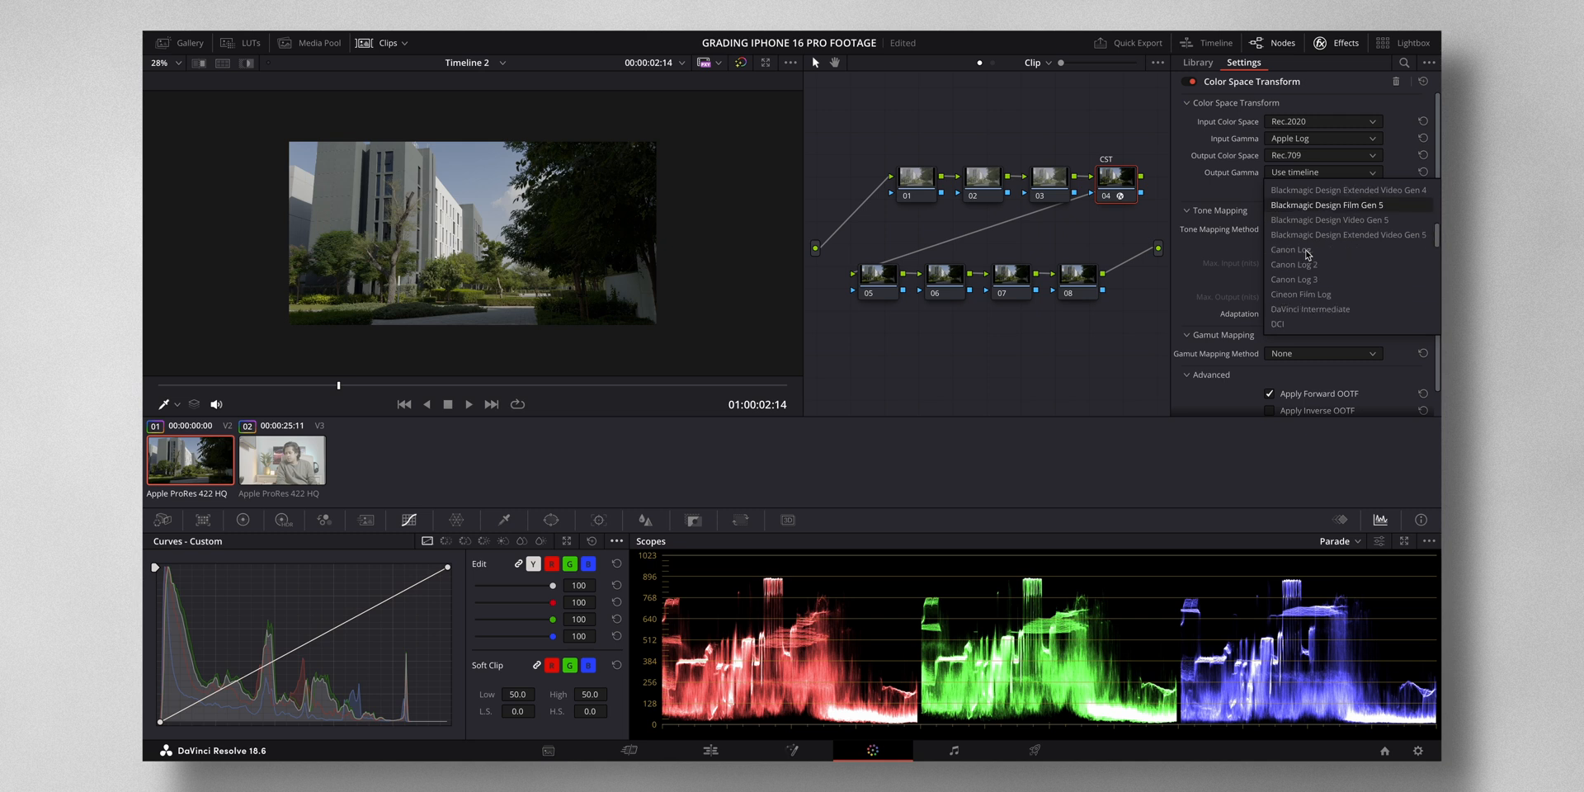
scroll(1307, 256, "down", 6)
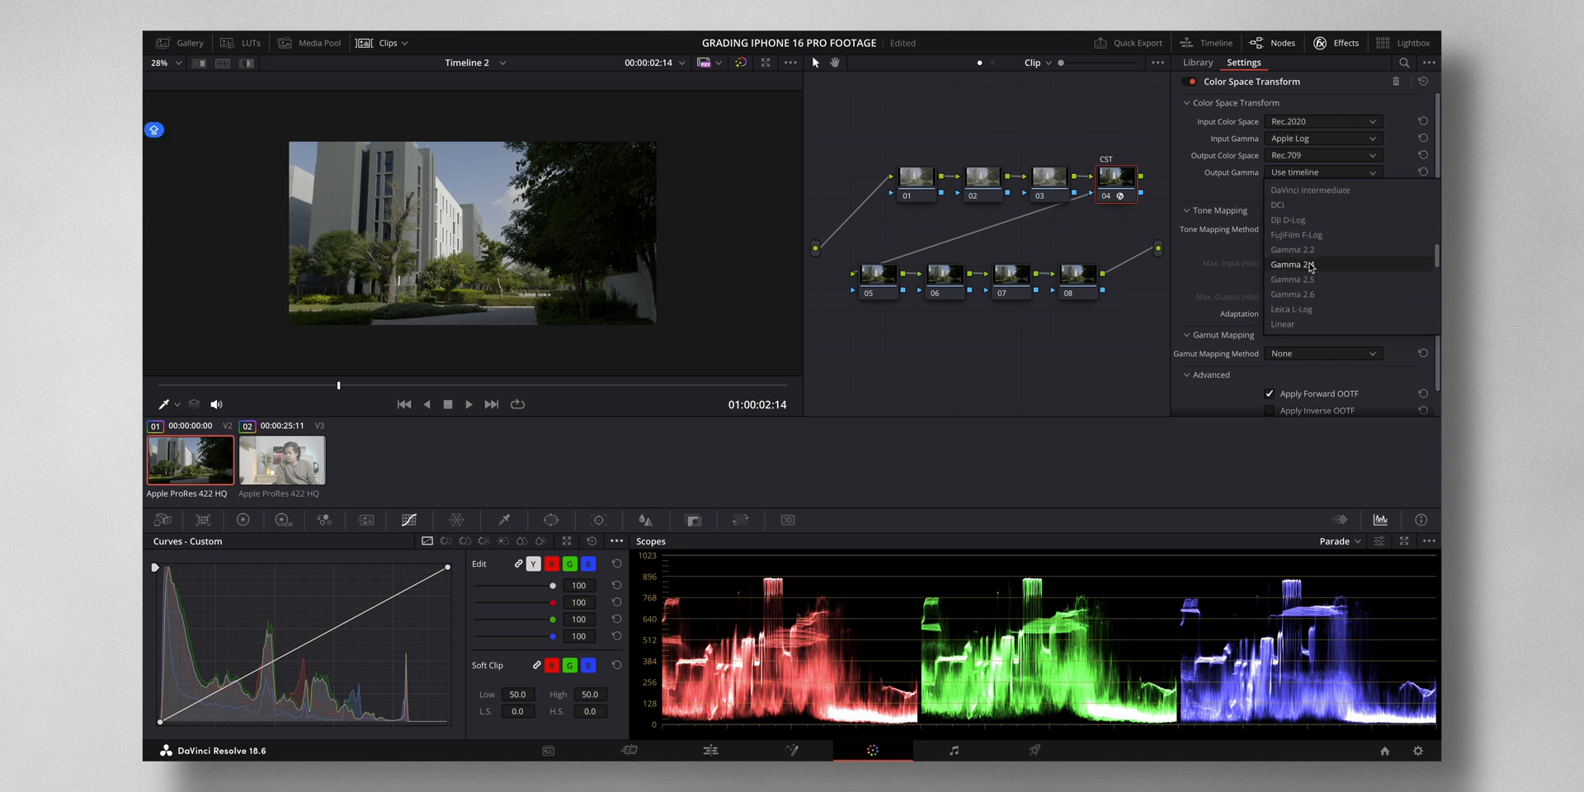
scroll(1312, 265, "down", 4)
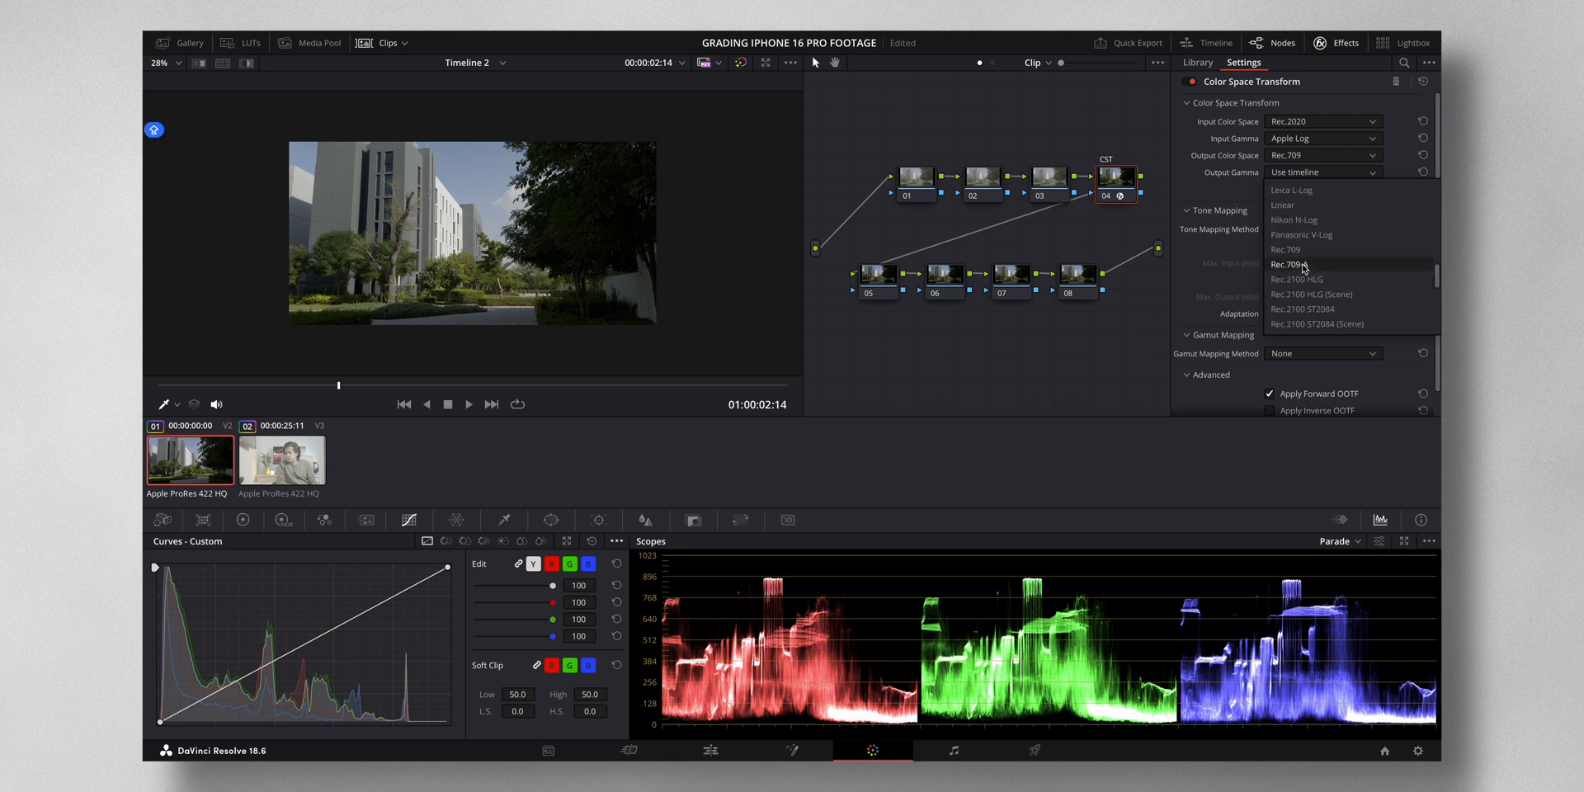
left_click(1300, 266)
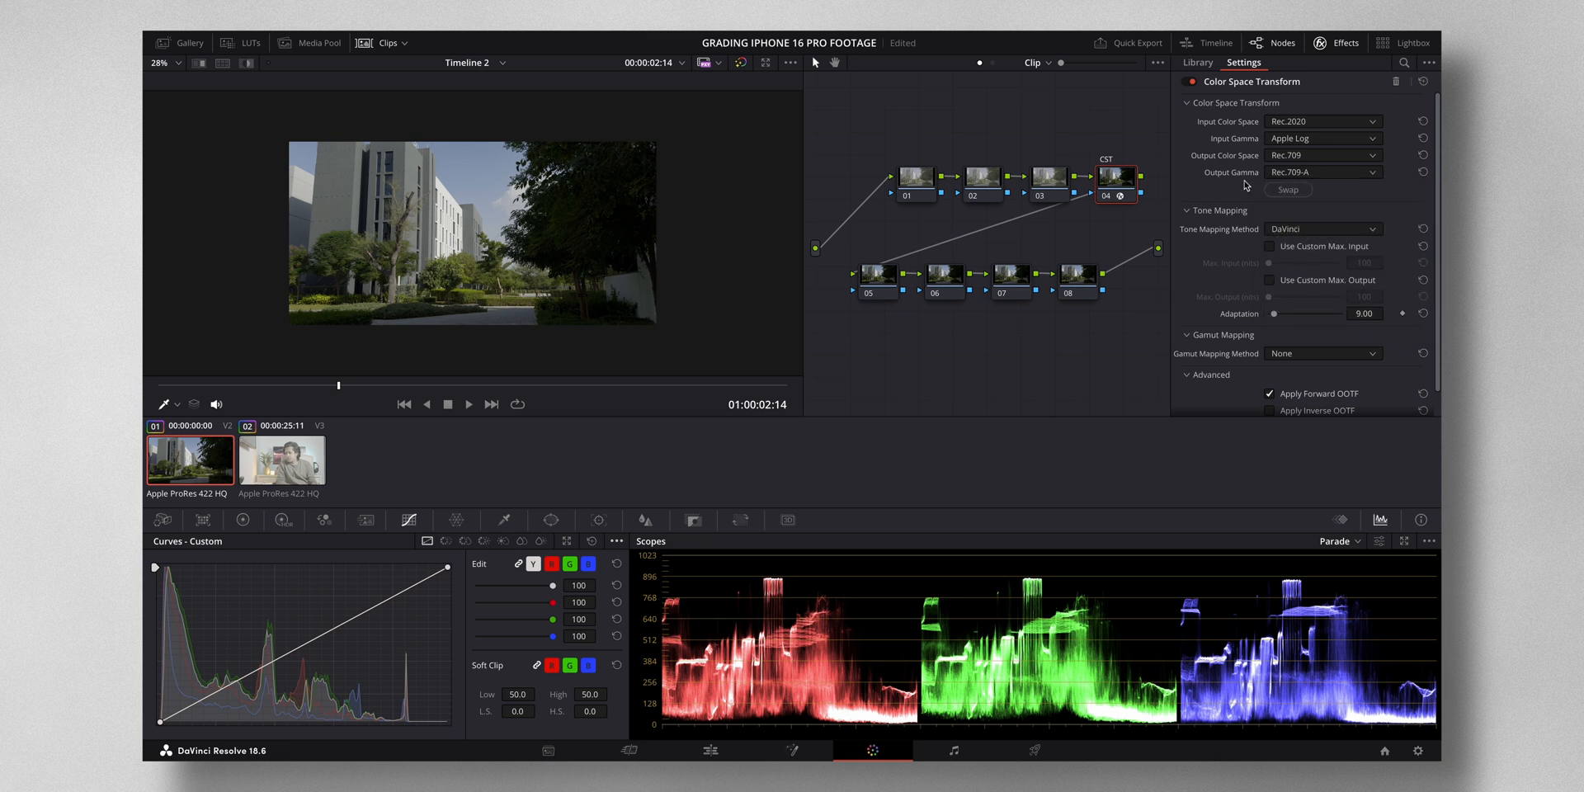
left_click(1337, 44)
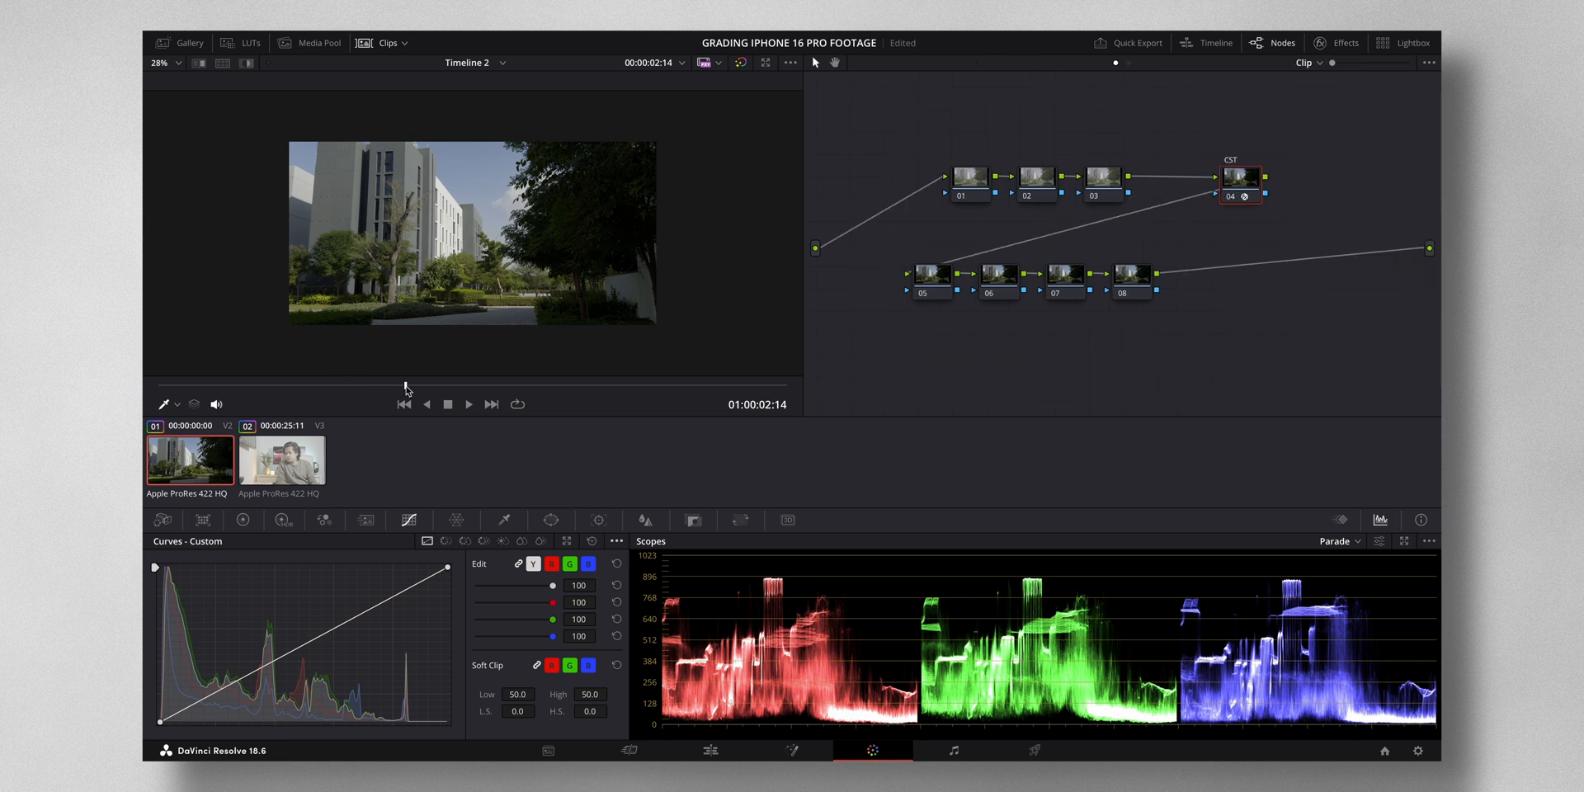
Park the playhead at 01:00:03:00 and label node 01 as WB.
left_click(513, 385)
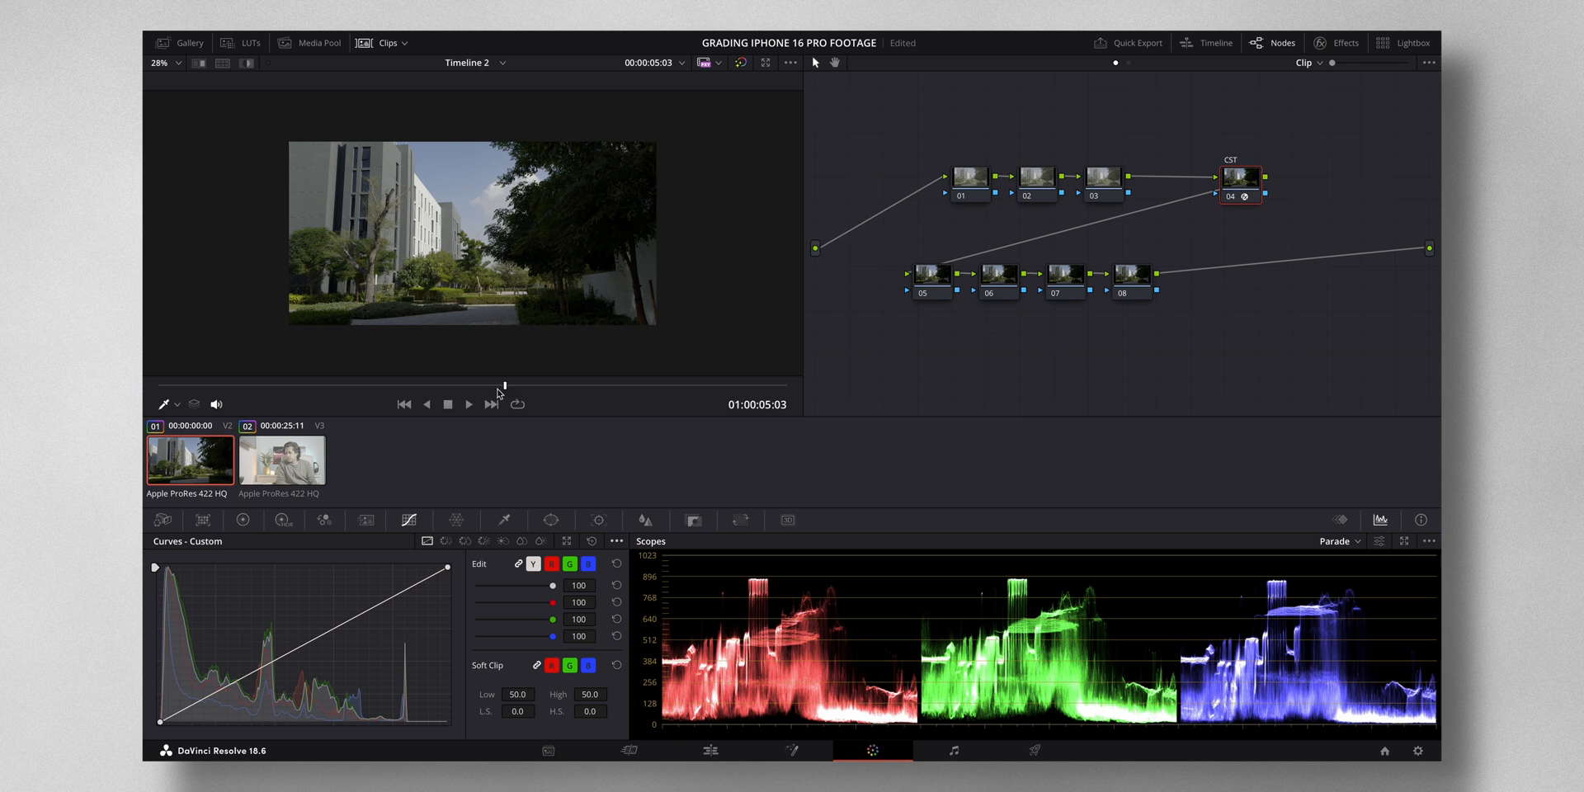
left_click_drag(498, 393, 369, 389)
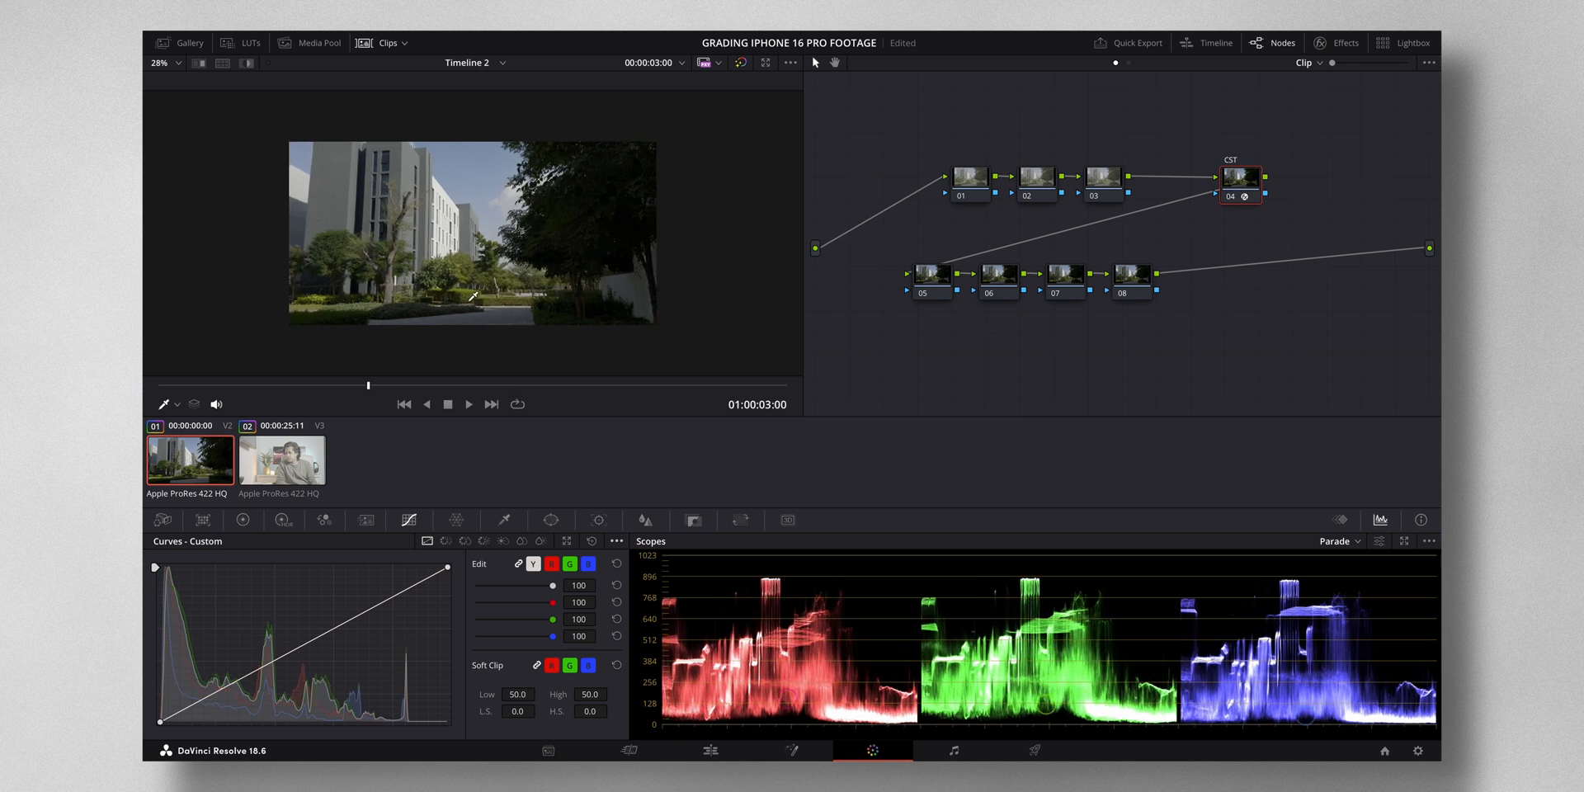
left_click(969, 186)
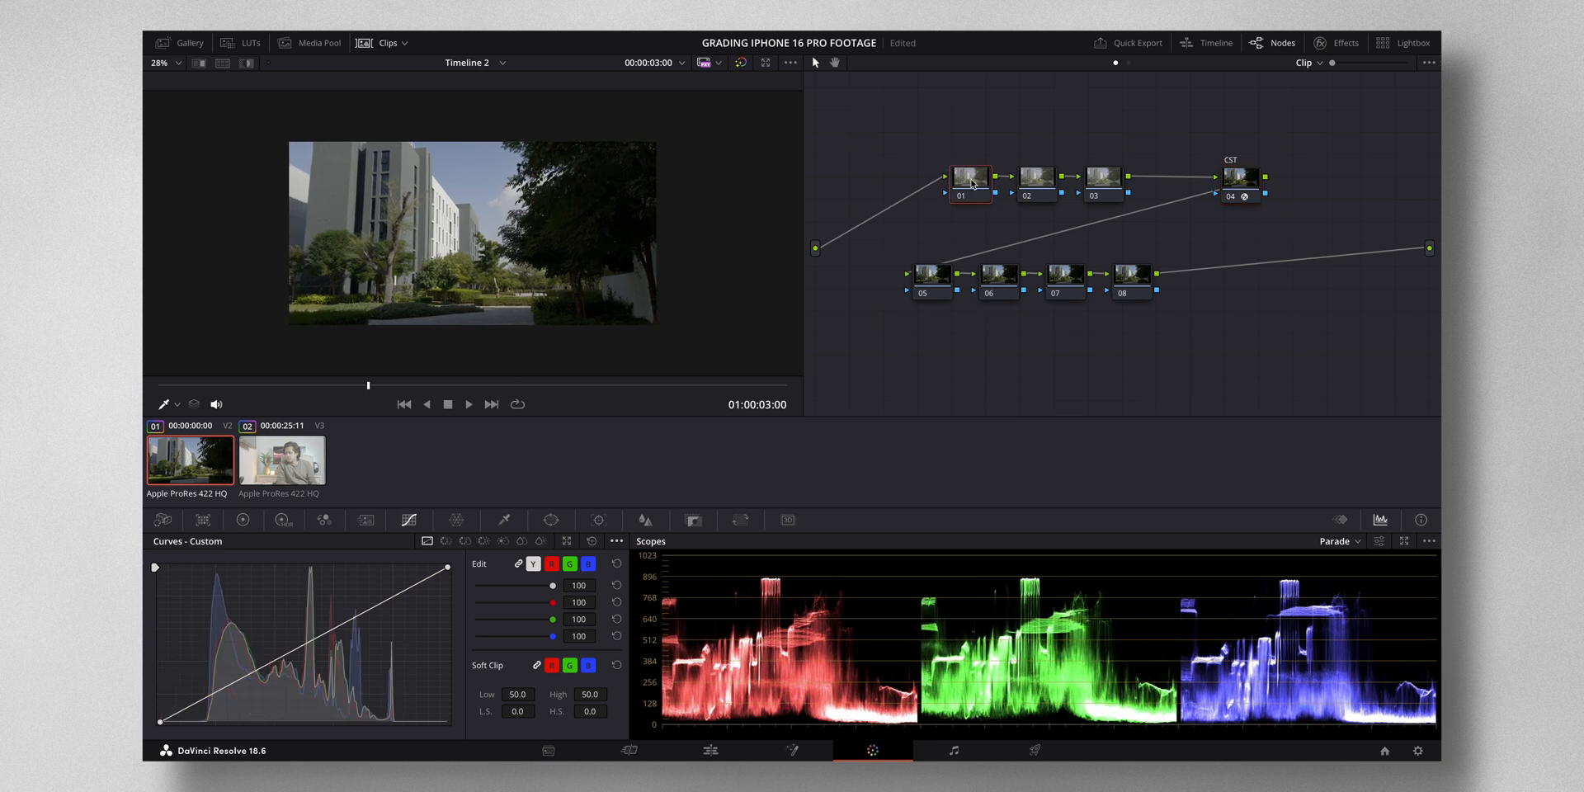
right_click(972, 183)
left_click(1006, 209)
type("WB")
key("Return")
Correct the white balance on the WB node by sampling a neutral area of the image with the white balance picker.
left_click(247, 520)
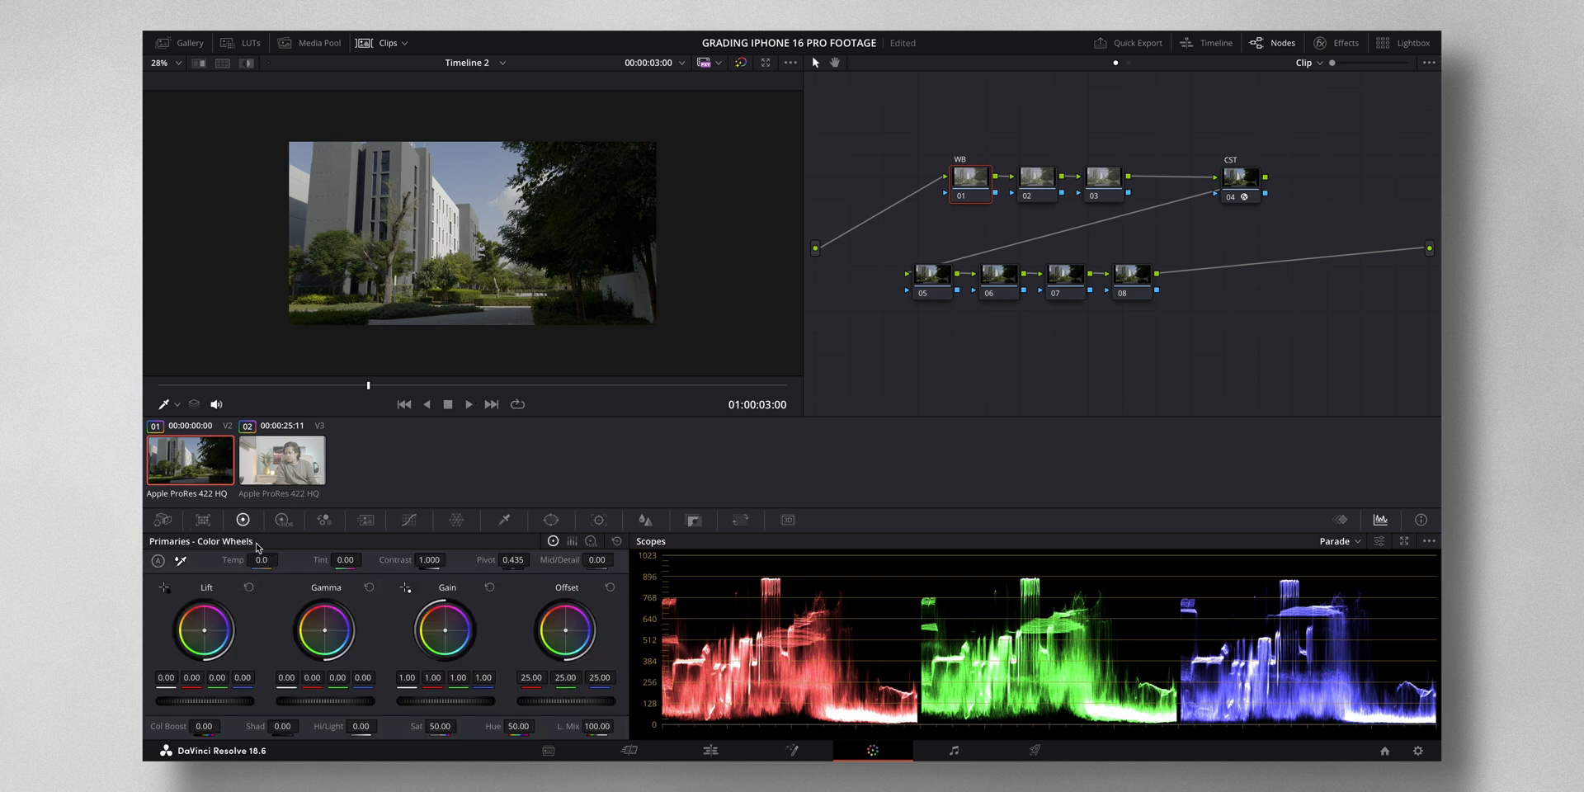
scroll(402, 231, "down", 2)
key("shift+z")
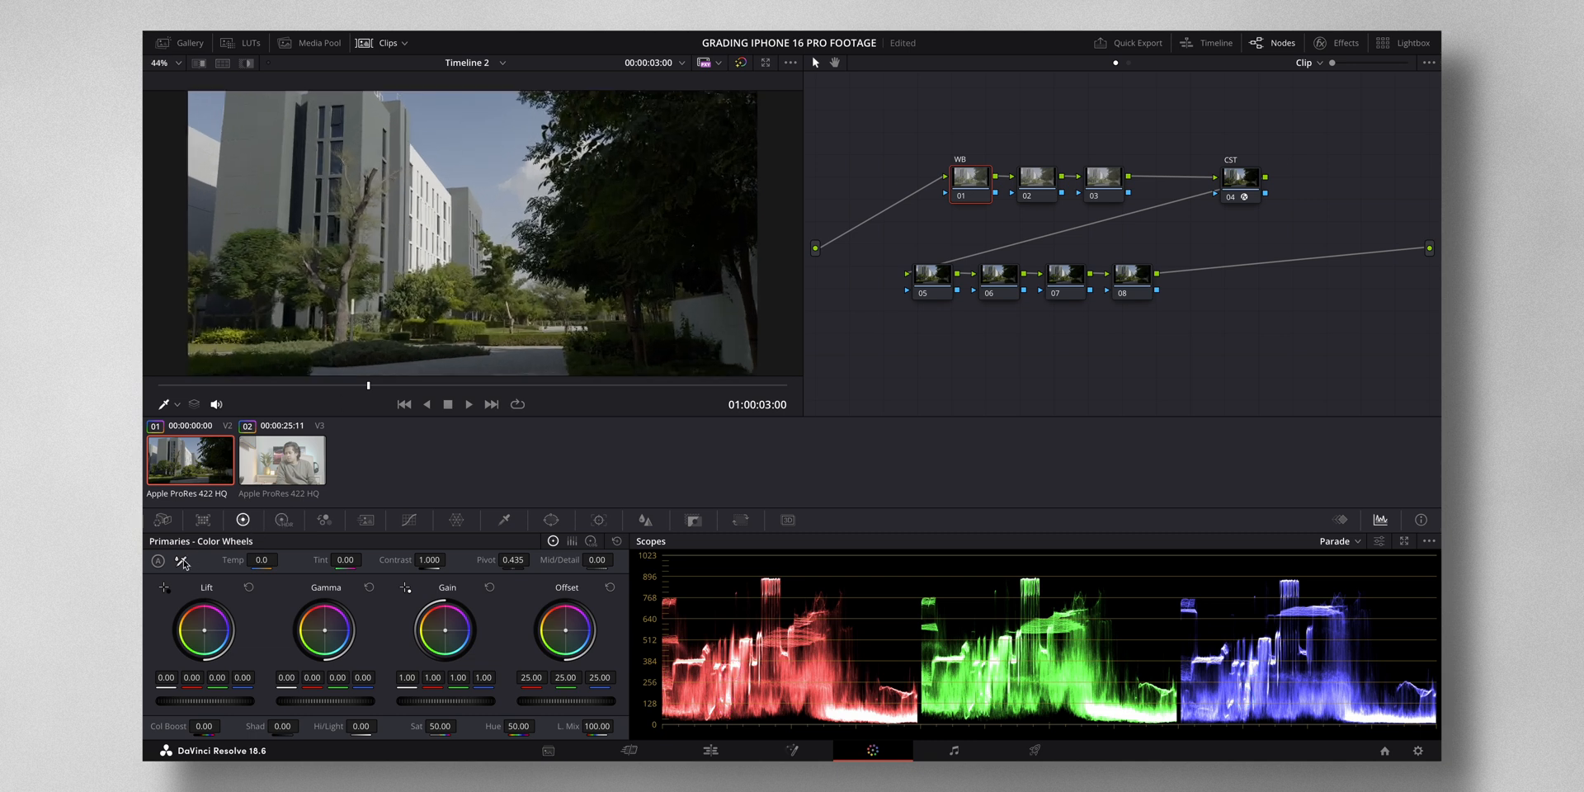
left_click(538, 166)
scroll(538, 166, "down", 1)
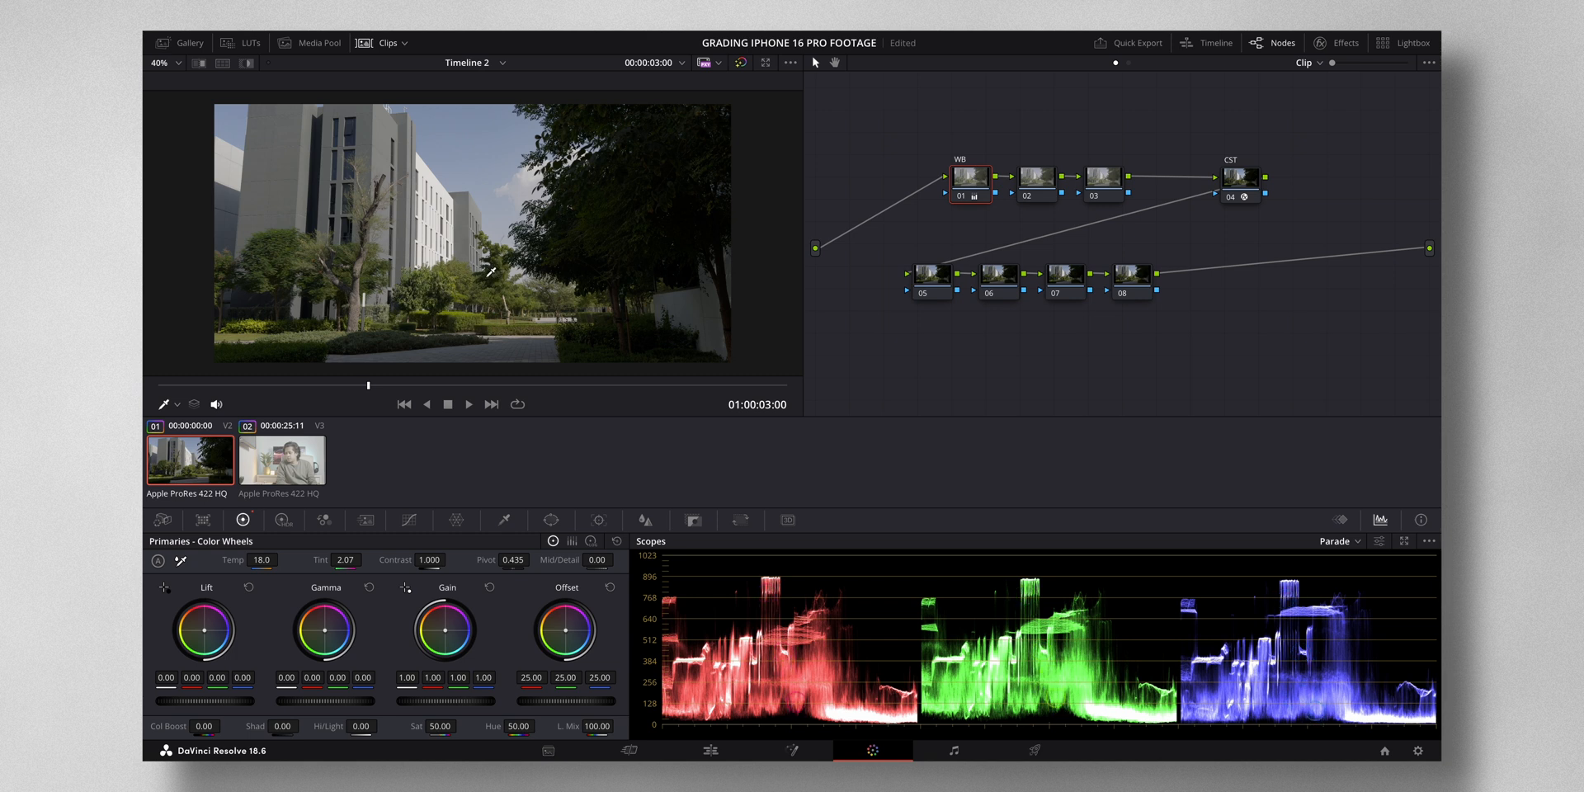
Label node 02 as EXP.
left_click(1045, 186)
right_click(1035, 183)
left_click(1043, 198)
key("Caps_Lock")
type("EXP")
key("Return")
Adjust the EXP node's custom curve by lowering the white endpoint, raising the black endpoint slightly and adding an upper-midtone control point.
left_click(410, 521)
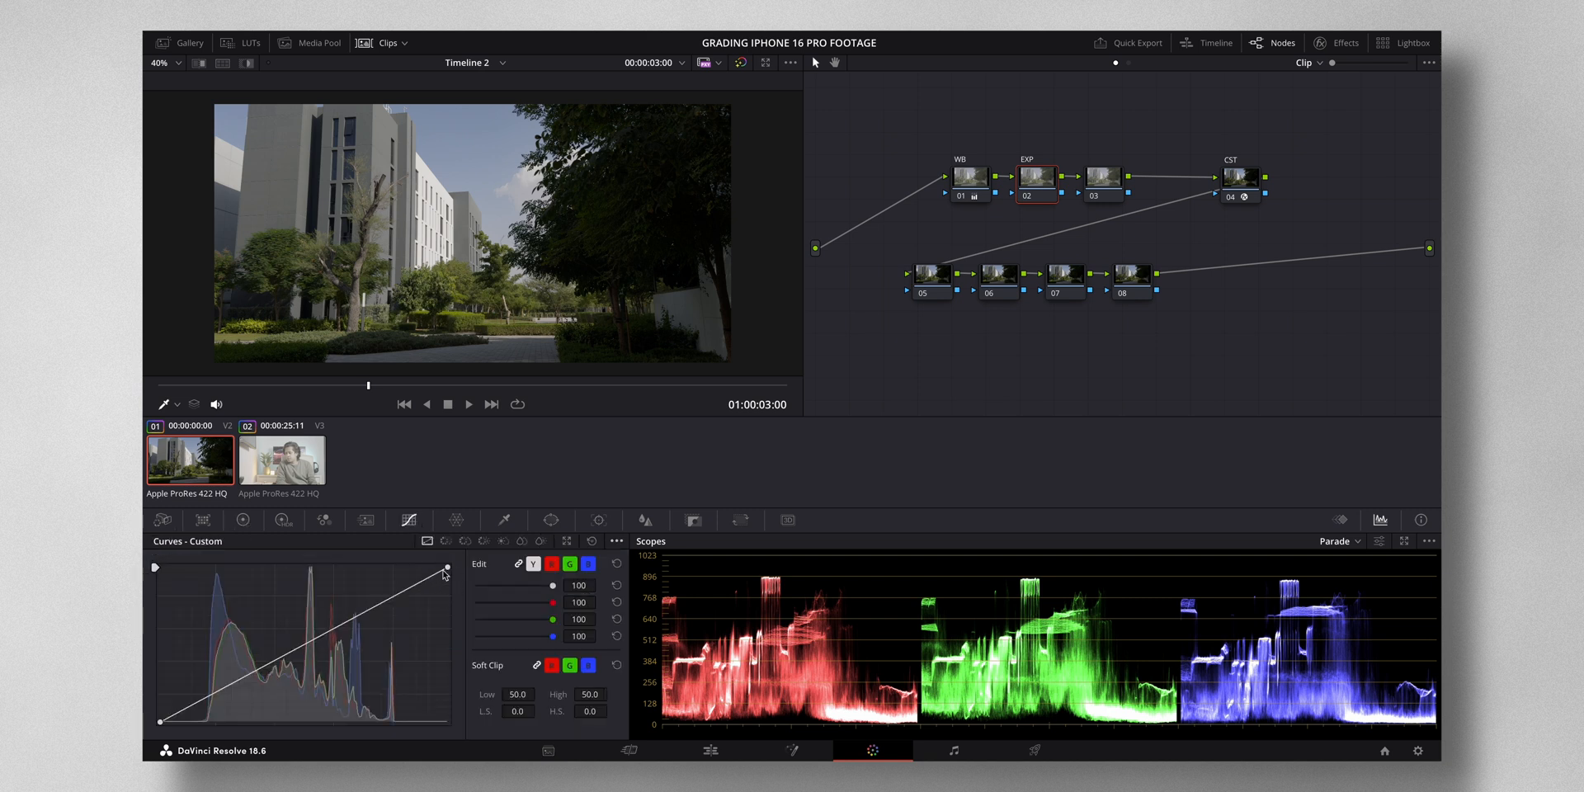
mouse_move(447, 570)
left_mouse_down()
mouse_move(449, 627)
mouse_move(449, 581)
left_mouse_up()
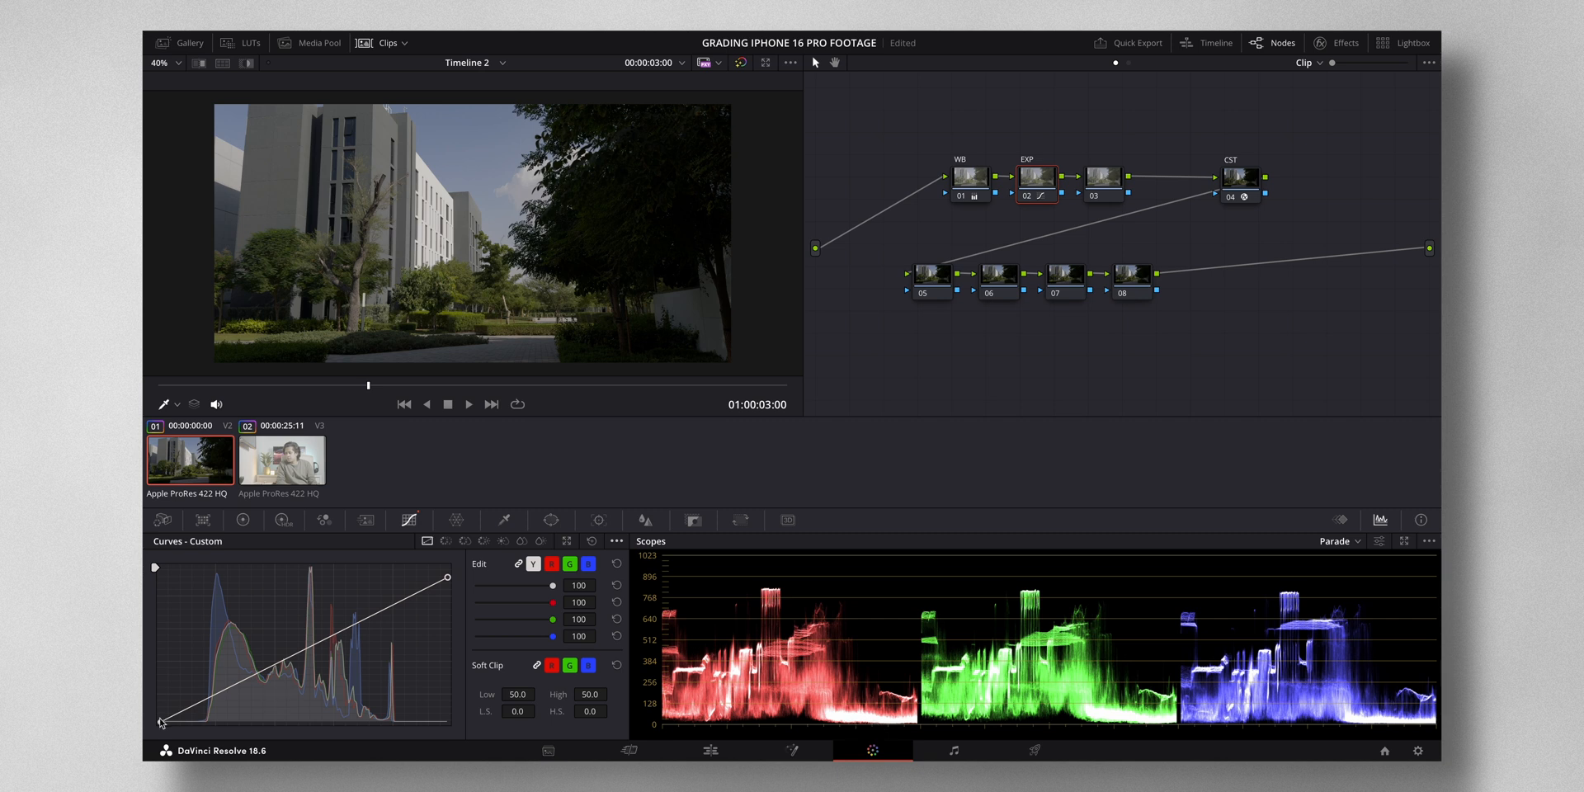
mouse_move(161, 723)
left_mouse_down()
mouse_move(198, 722)
mouse_move(160, 720)
left_mouse_up()
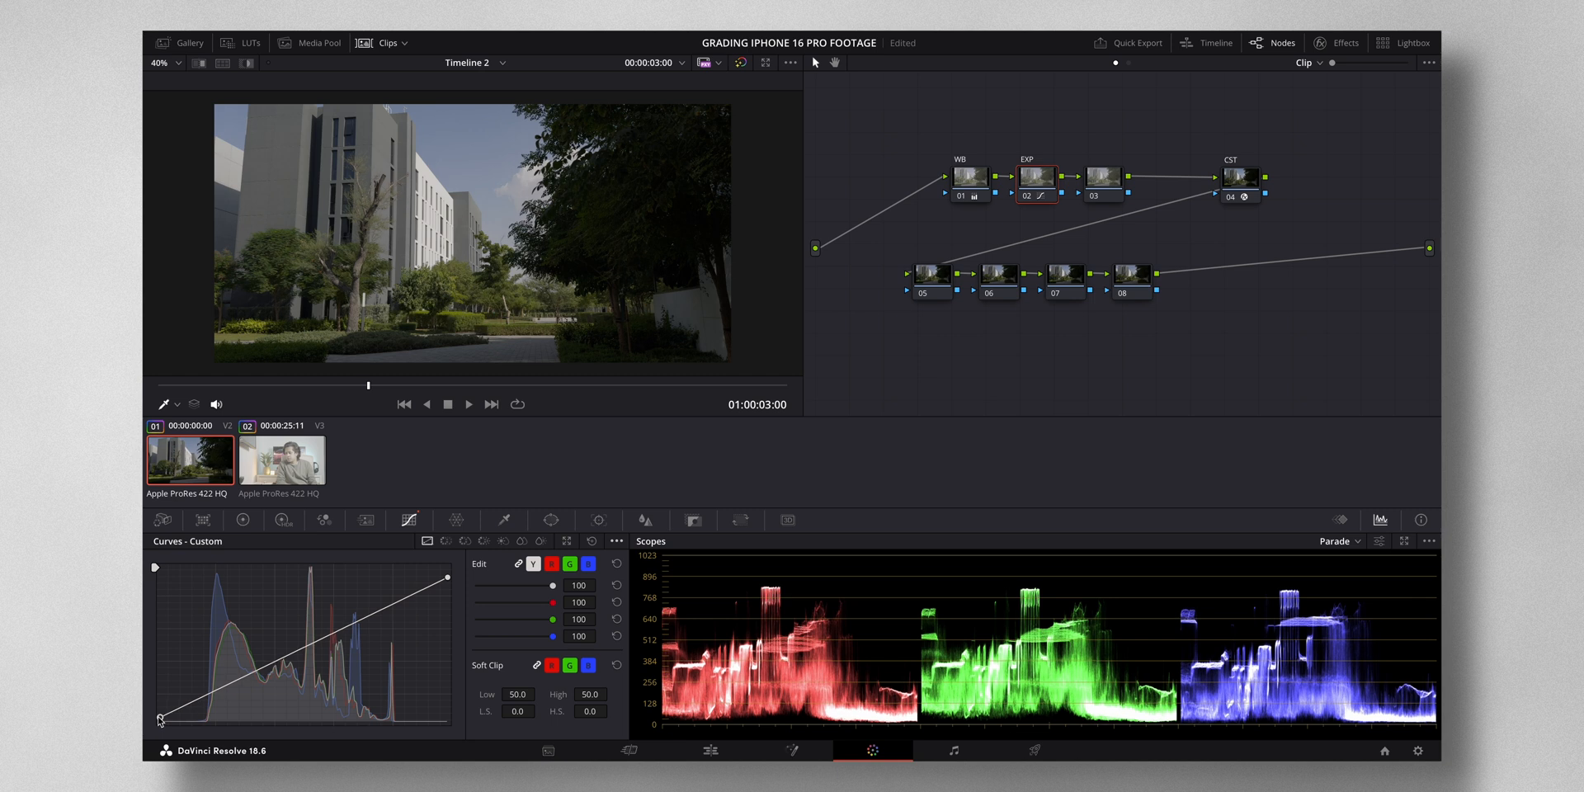
left_click(355, 623)
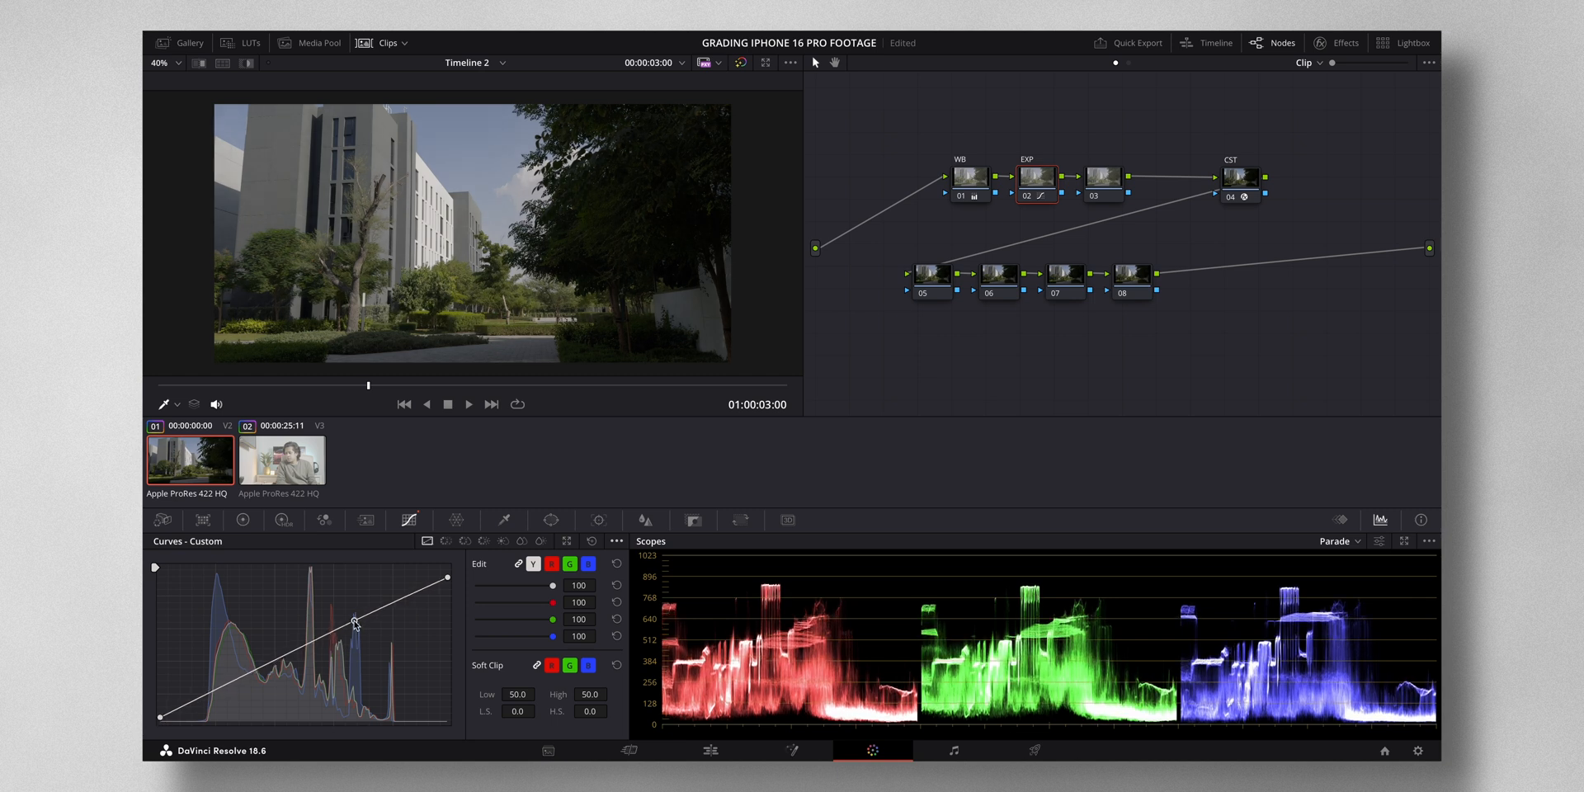
scroll(493, 347, "down", 1)
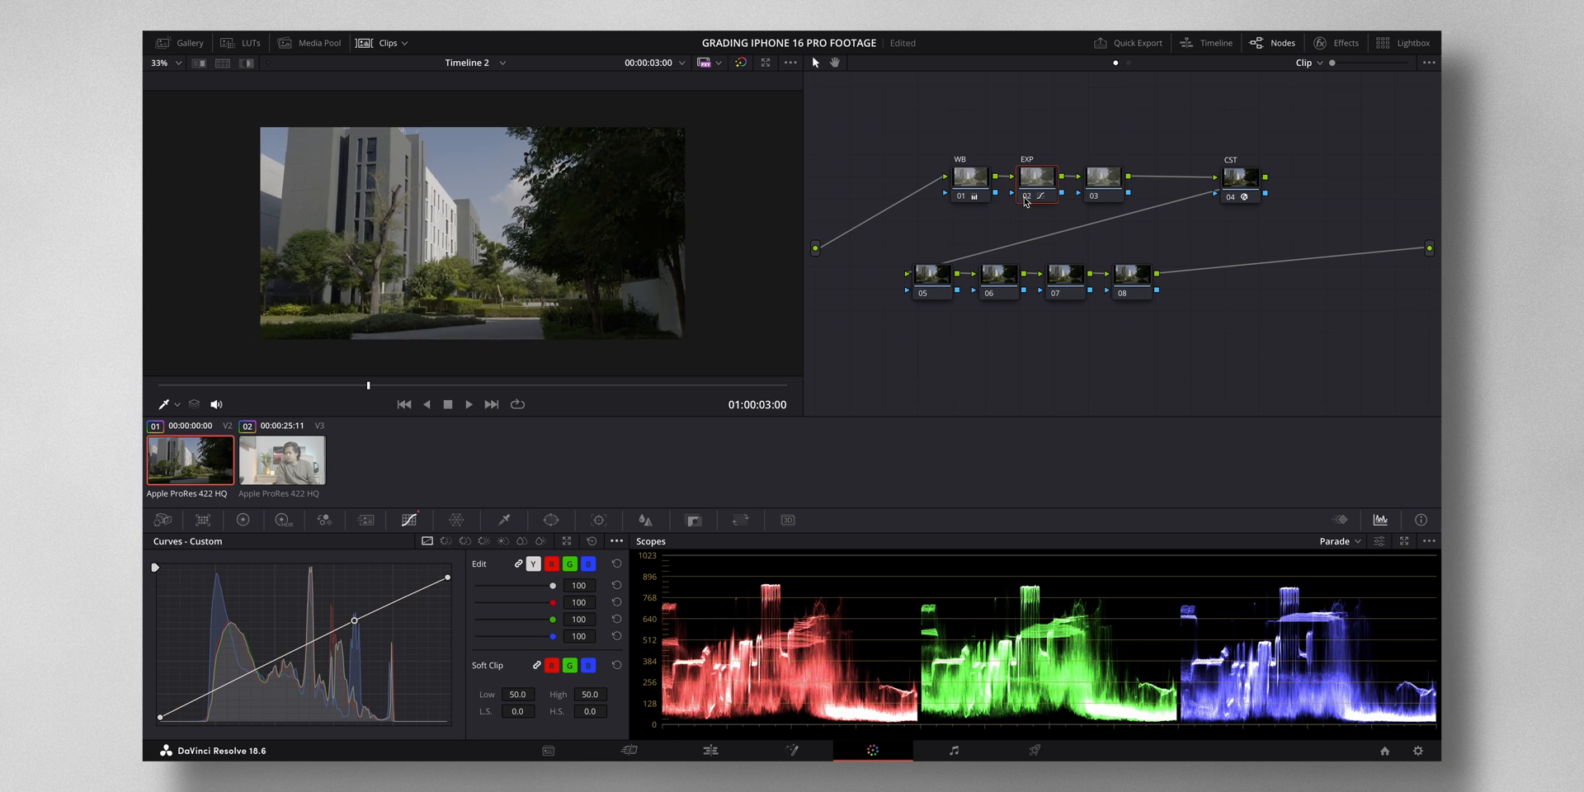
Label node 03 as S-CURVE.
left_click(1102, 188)
right_click(1106, 188)
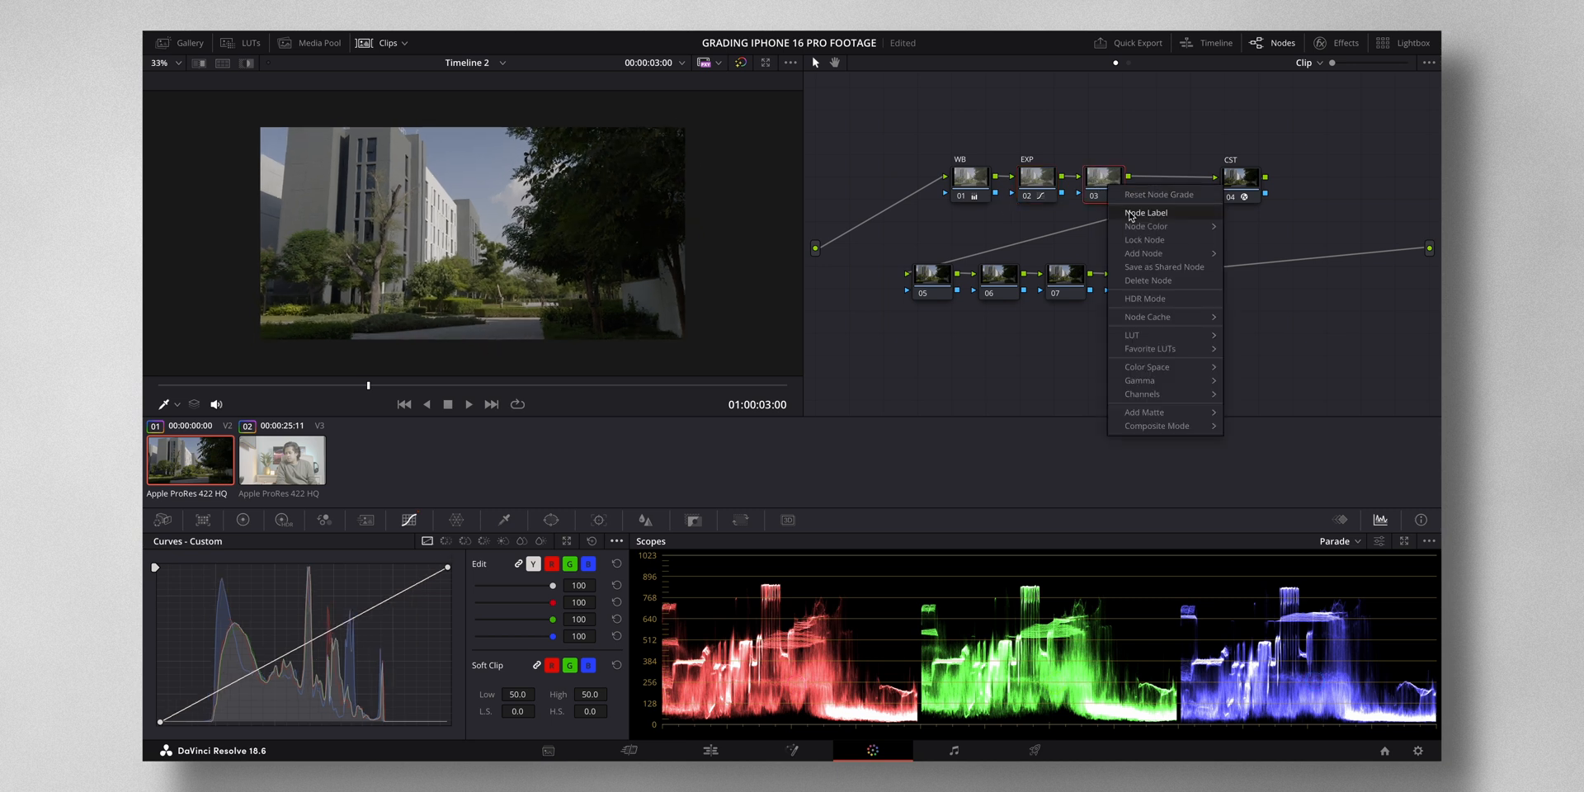
left_click(1146, 213)
type("S-CURVE")
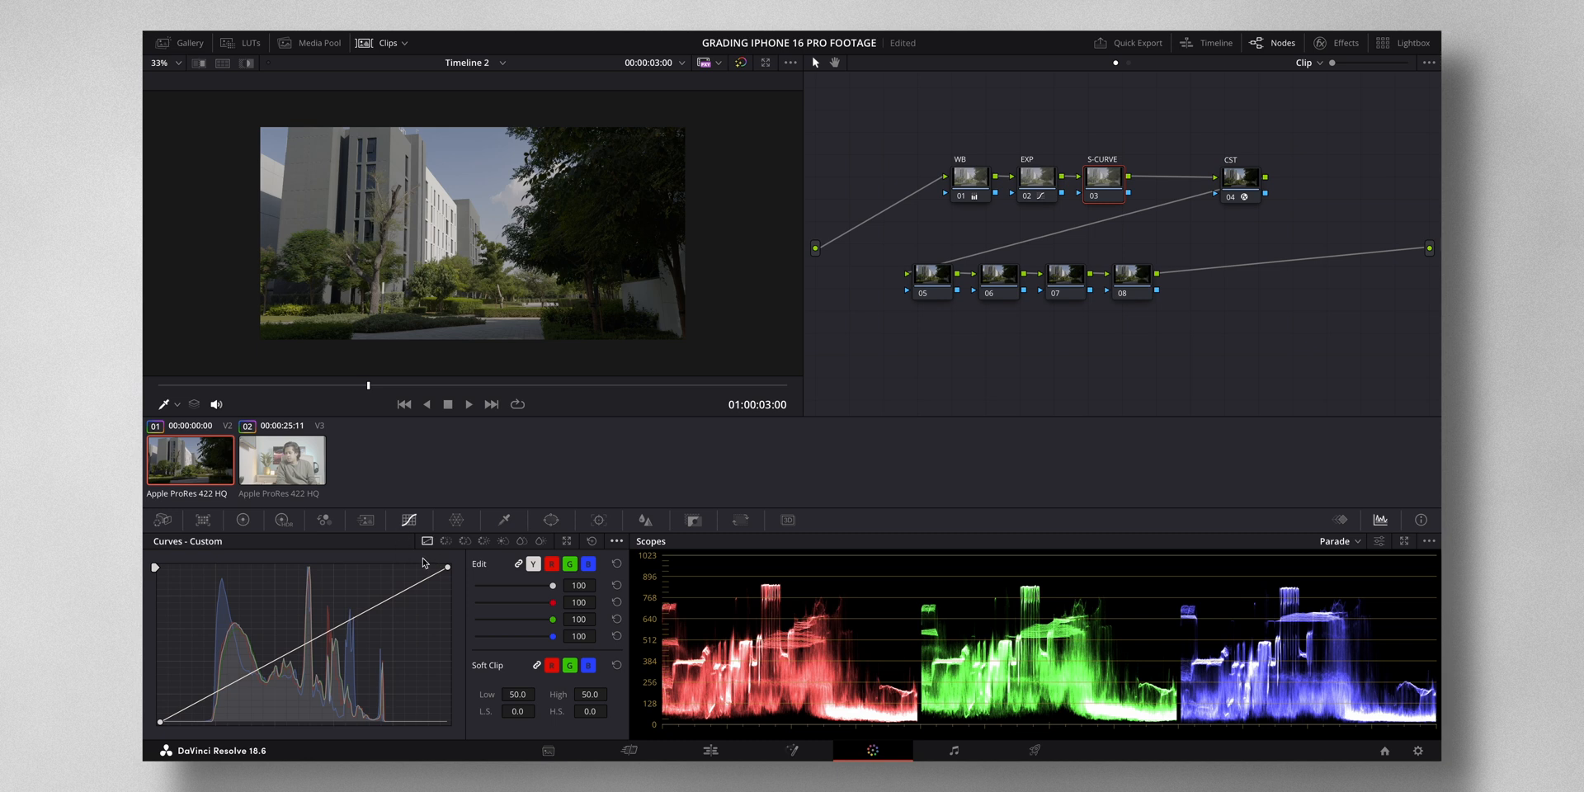
Enable Editable Splines on the S-CURVE node and shape a soft S-curve using the white and black endpoints and their spline handles.
left_click(617, 543)
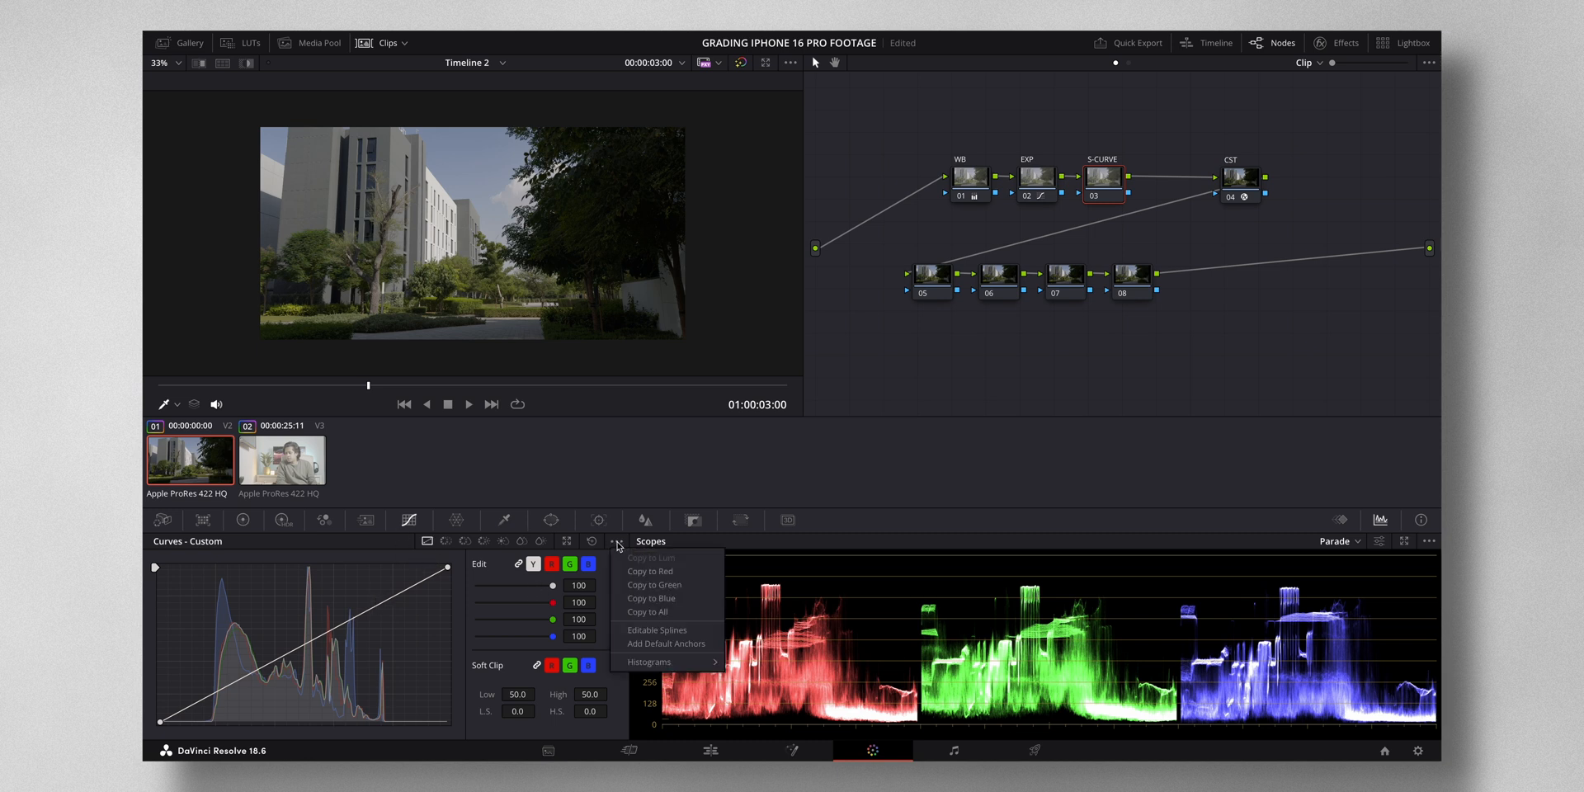
left_click(657, 632)
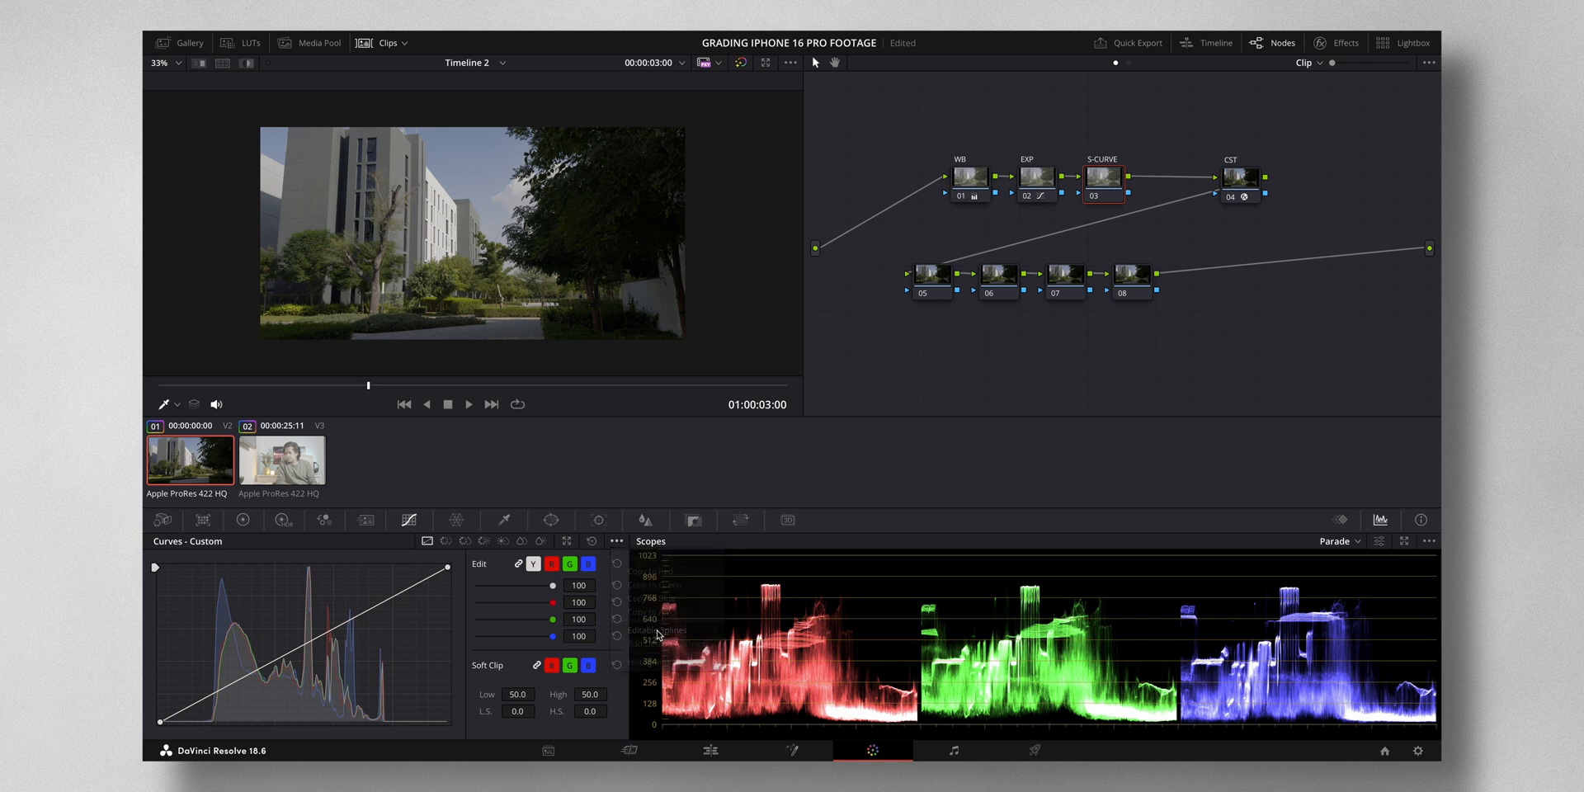
left_click_drag(447, 568, 447, 585)
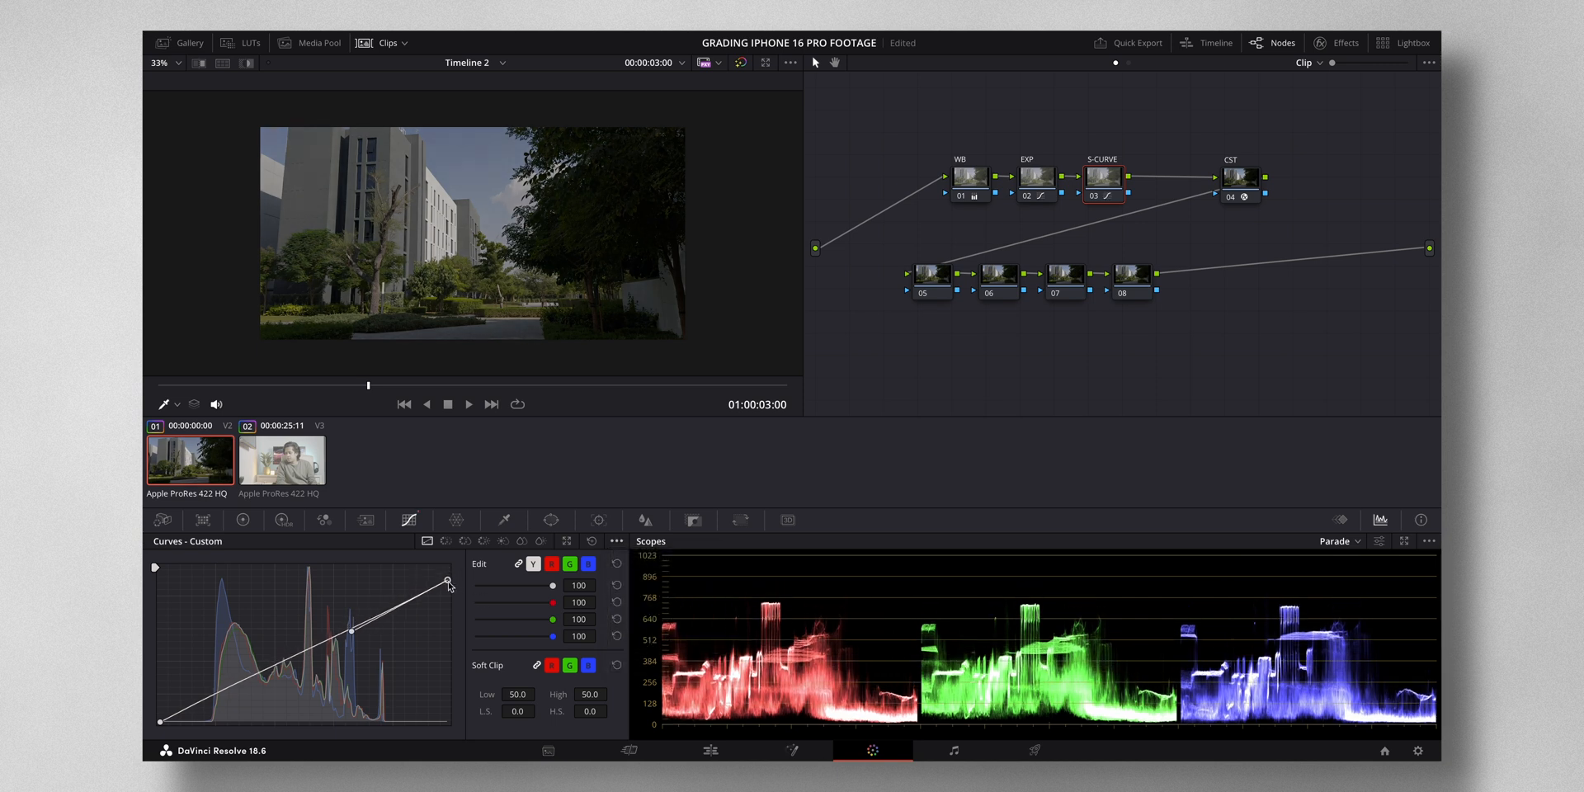
mouse_move(351, 618)
left_mouse_down()
mouse_move(352, 637)
mouse_move(355, 597)
left_mouse_up()
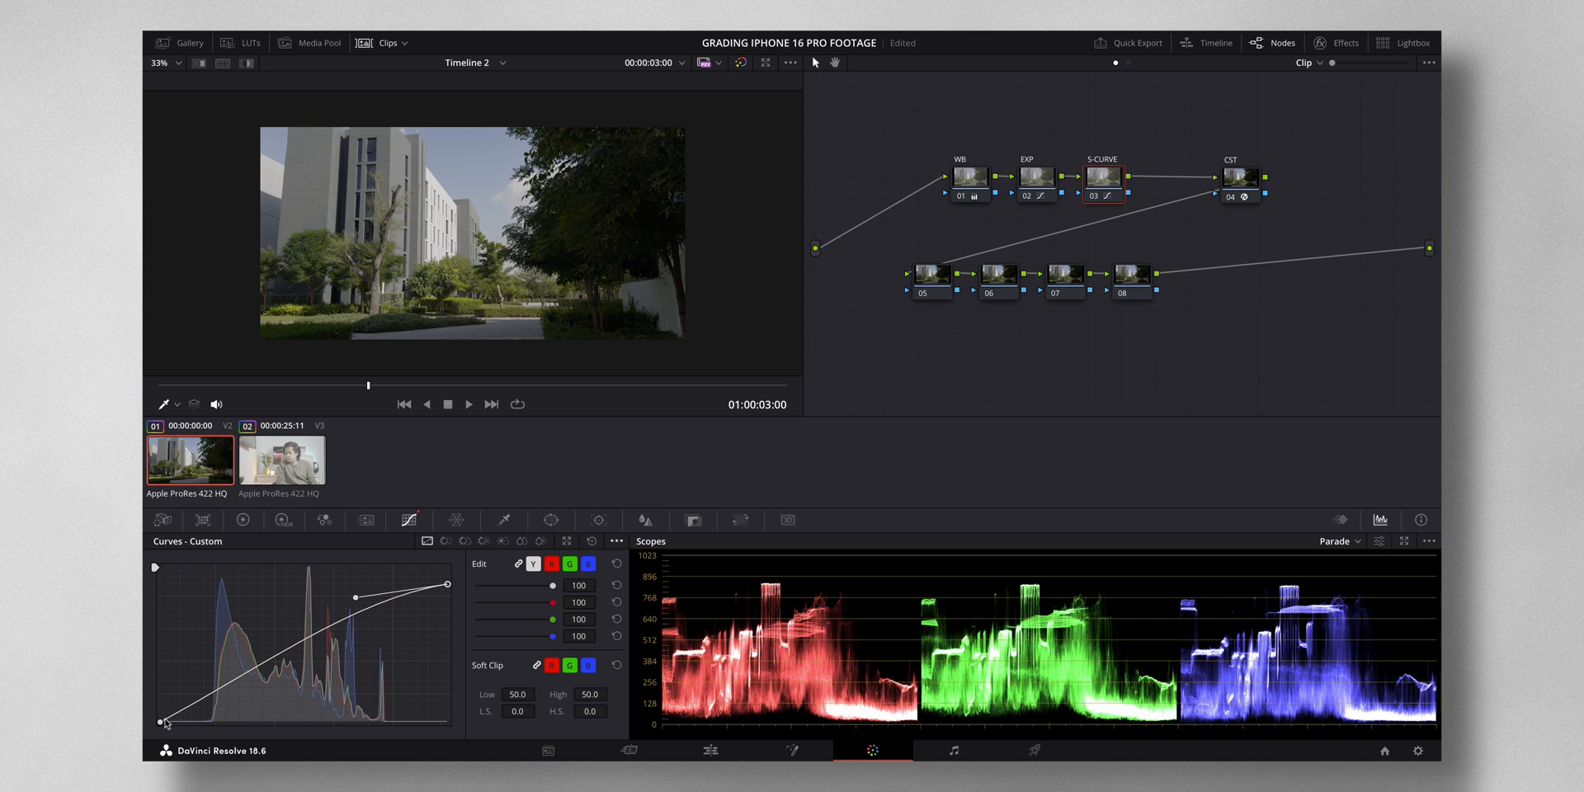
left_click_drag(161, 722, 160, 716)
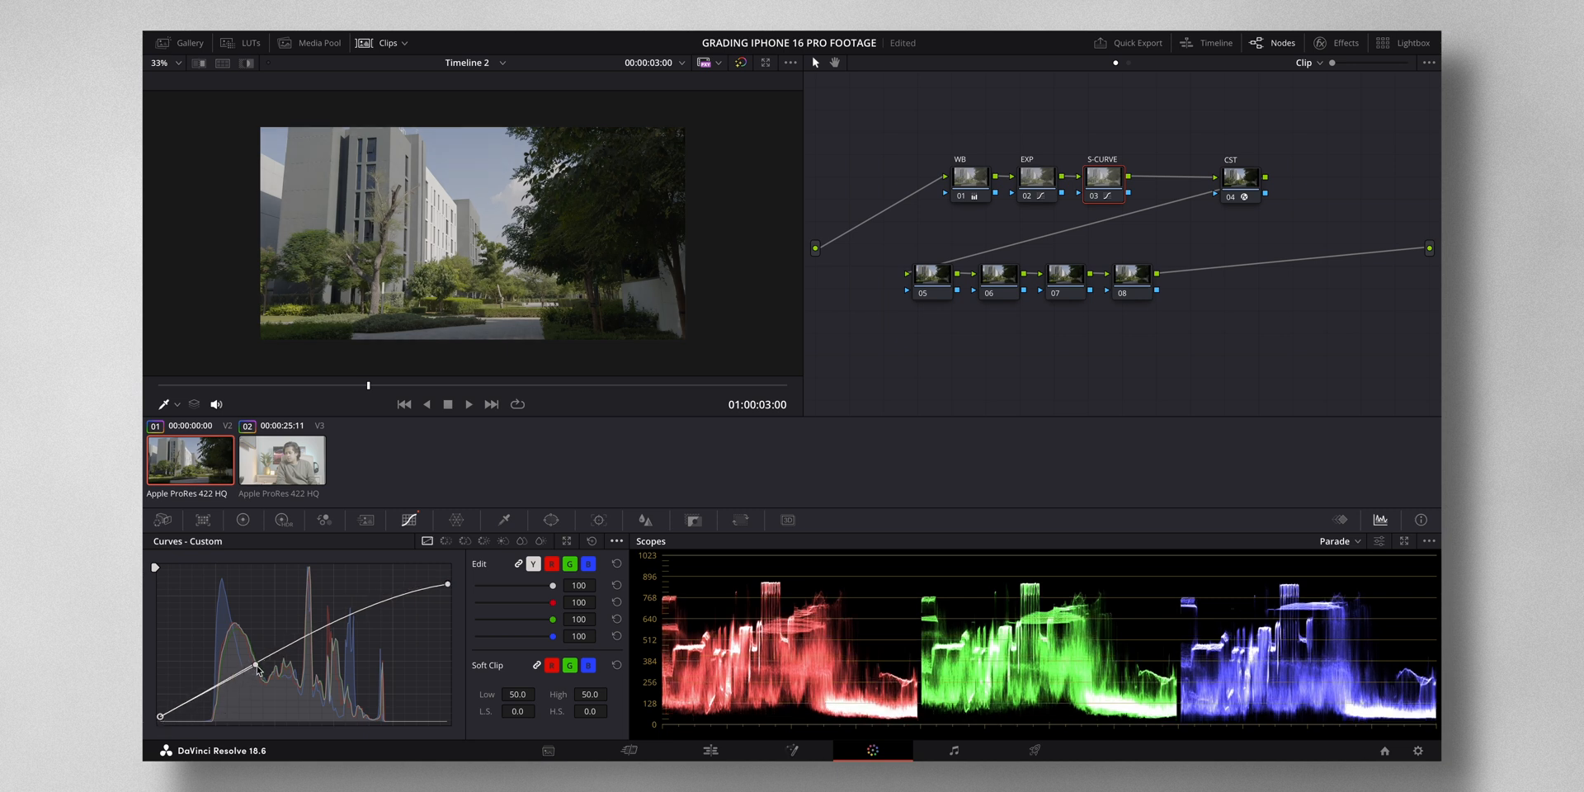
left_click_drag(255, 665, 258, 680)
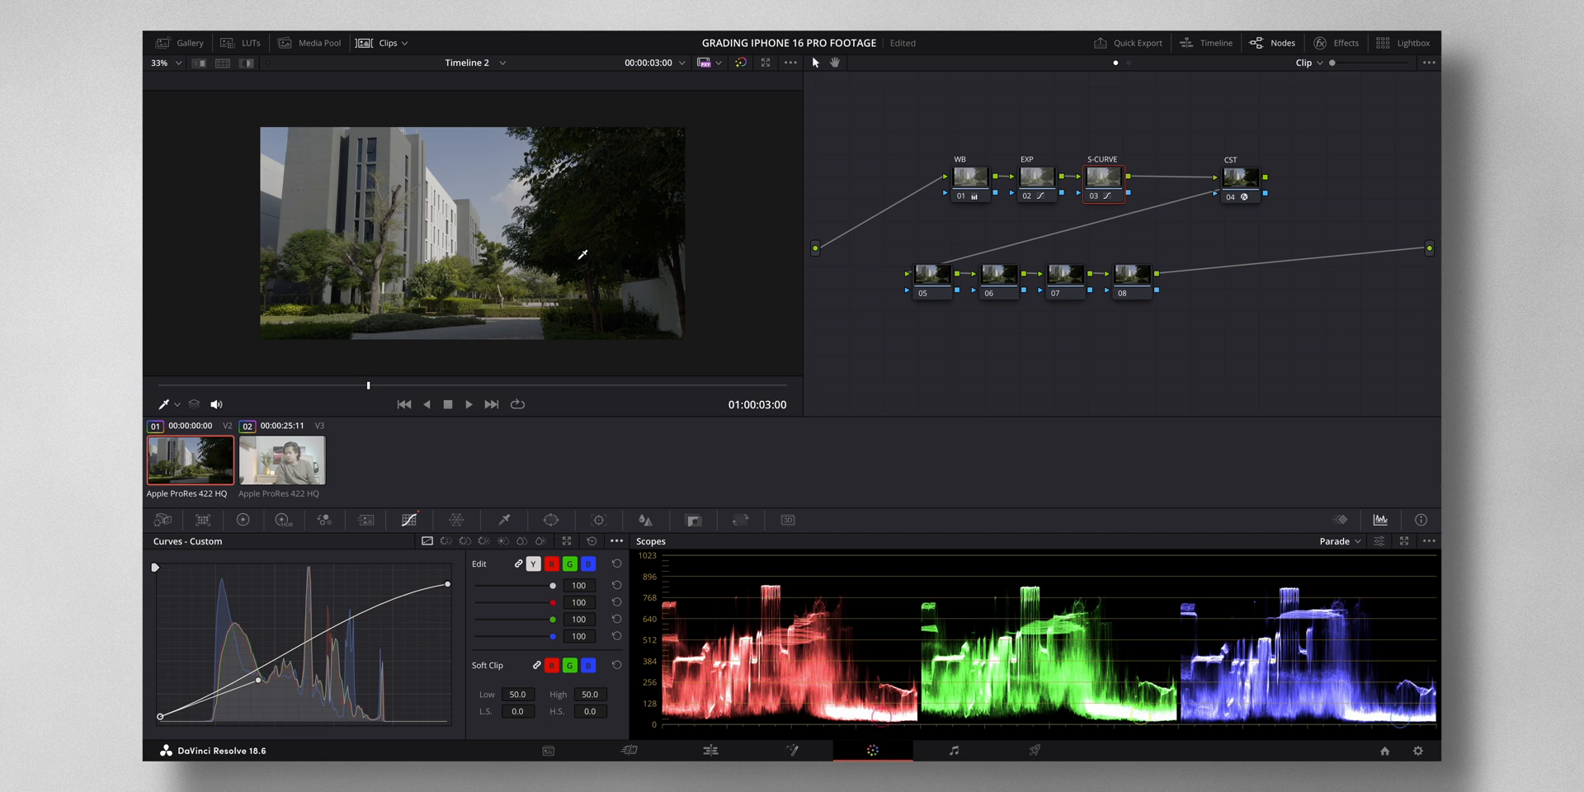
Park the playhead at 01:00:03:12 and label node 05 as LUT.
scroll(582, 255, "up", 1)
left_click_drag(384, 386, 402, 386)
left_click(933, 277)
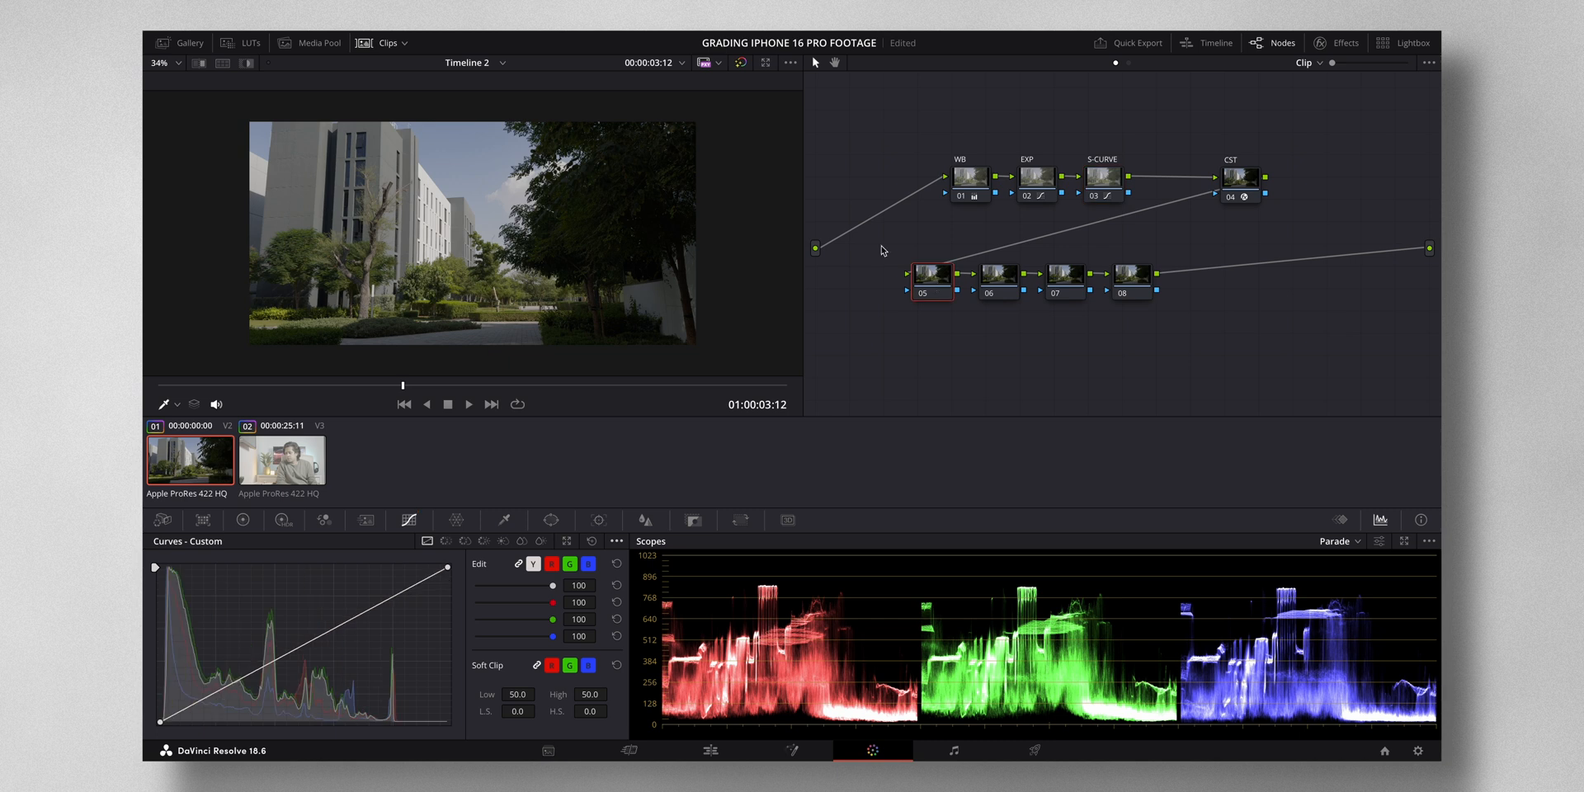
scroll(627, 241, "down", 2)
scroll(519, 255, "up", 3)
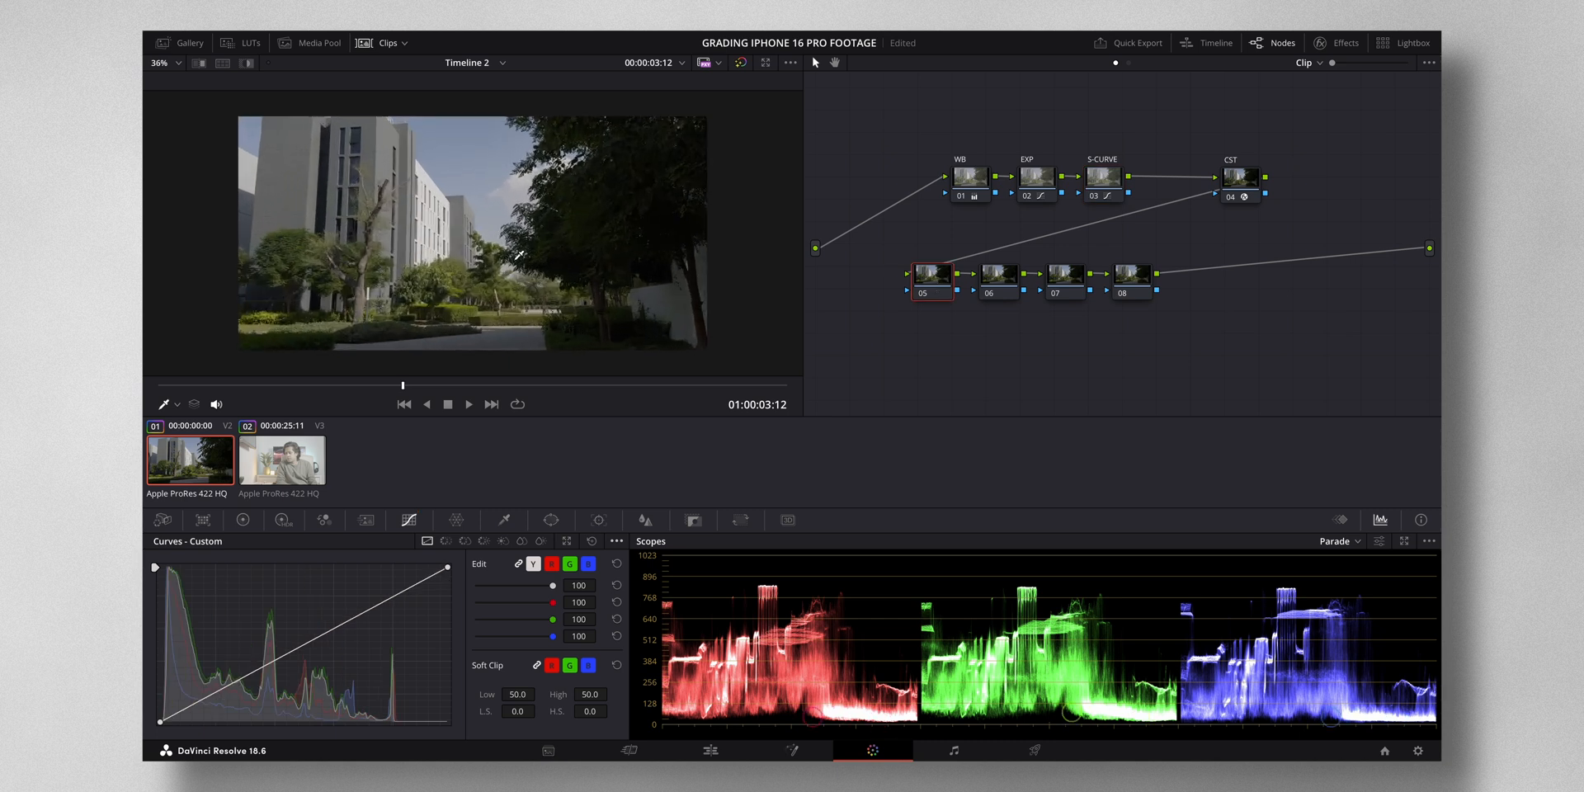
right_click(931, 282)
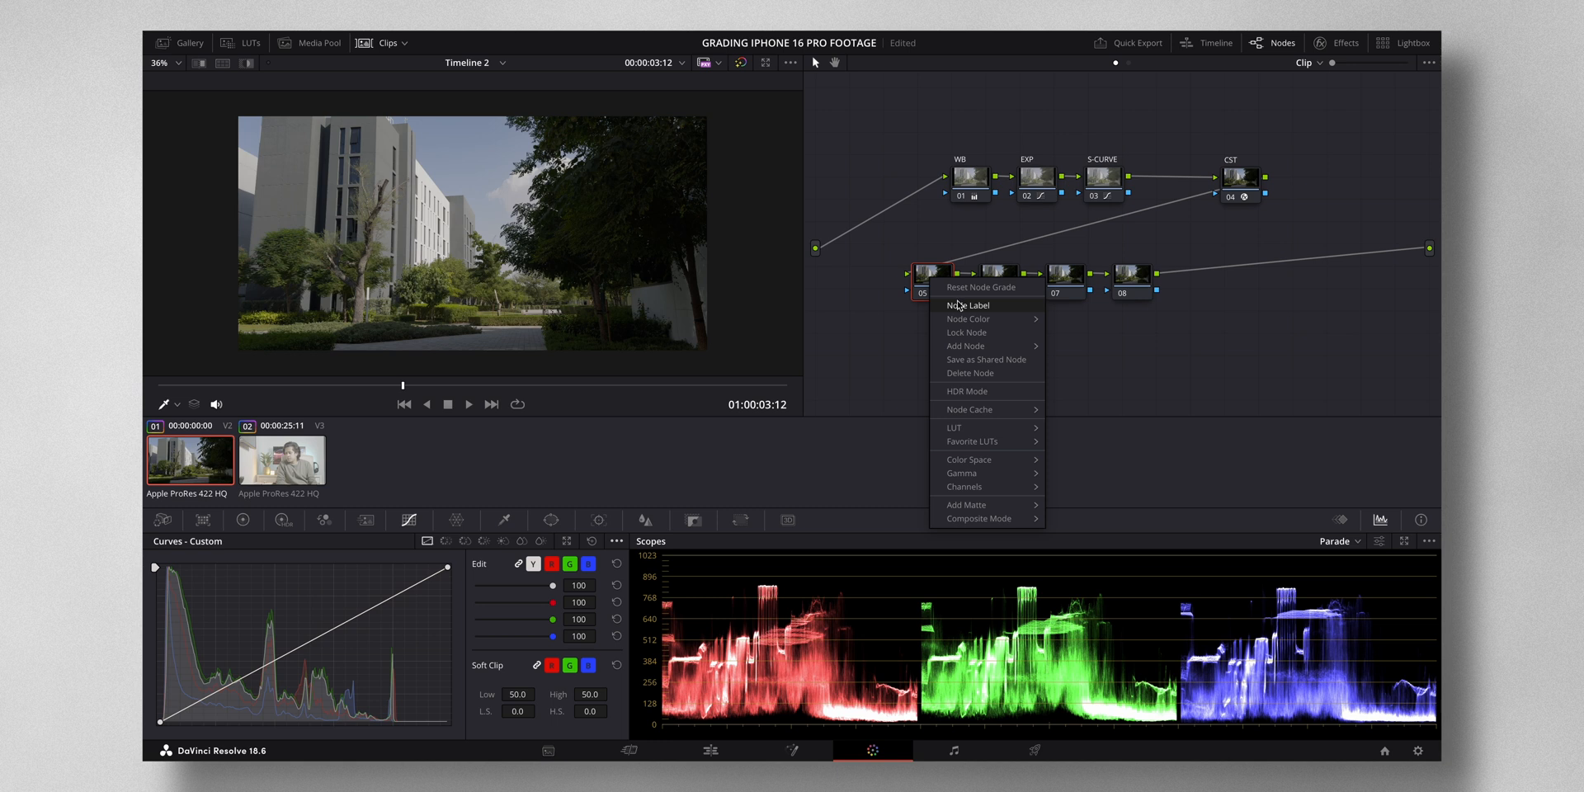
left_click(958, 306)
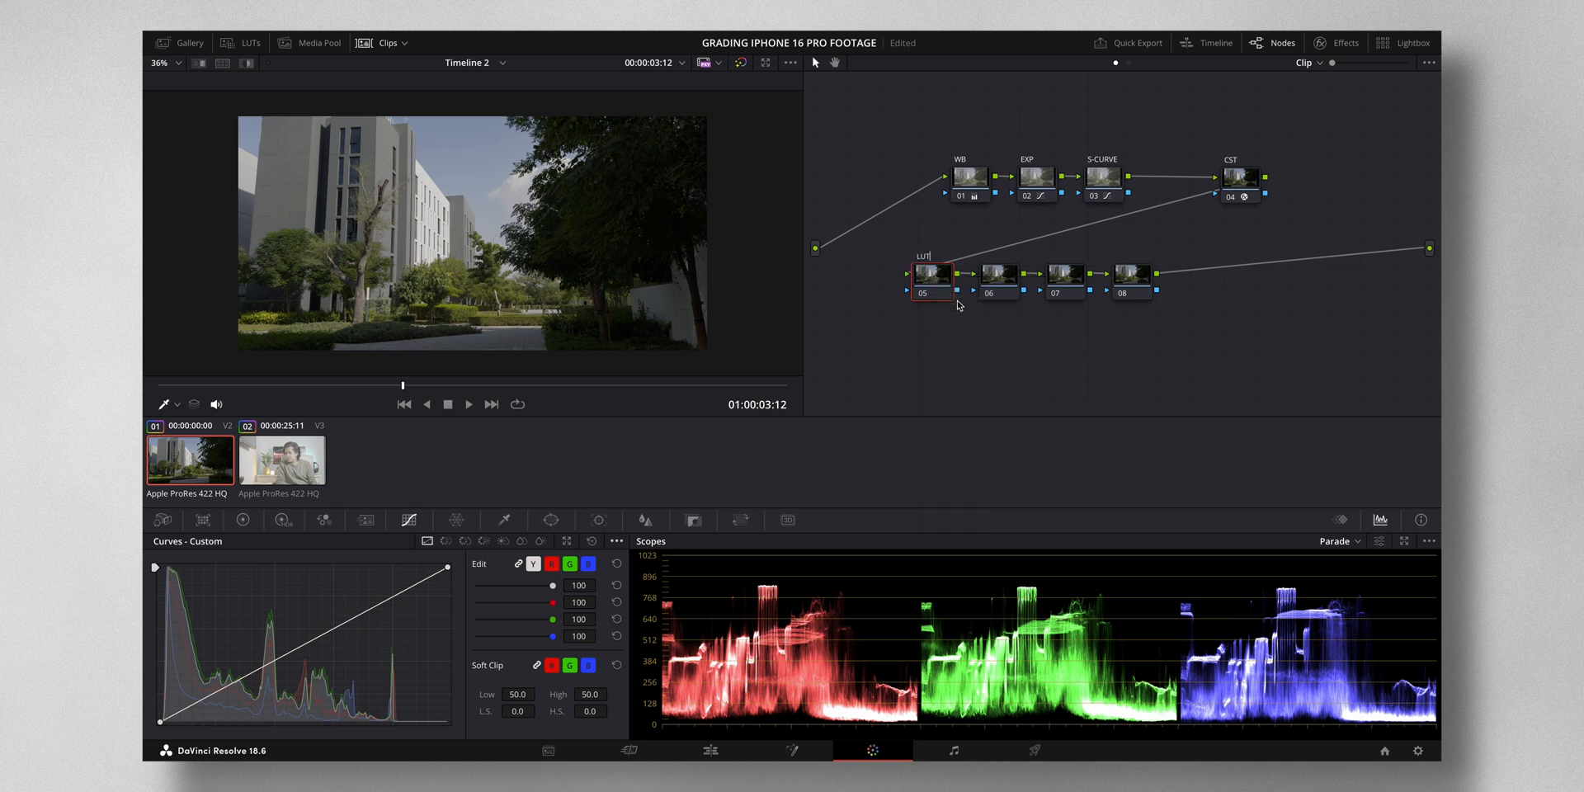
key("Return")
Apply the favorite FENZIR LUT _54 to the LUT node and close the LUT browser.
left_click(240, 42)
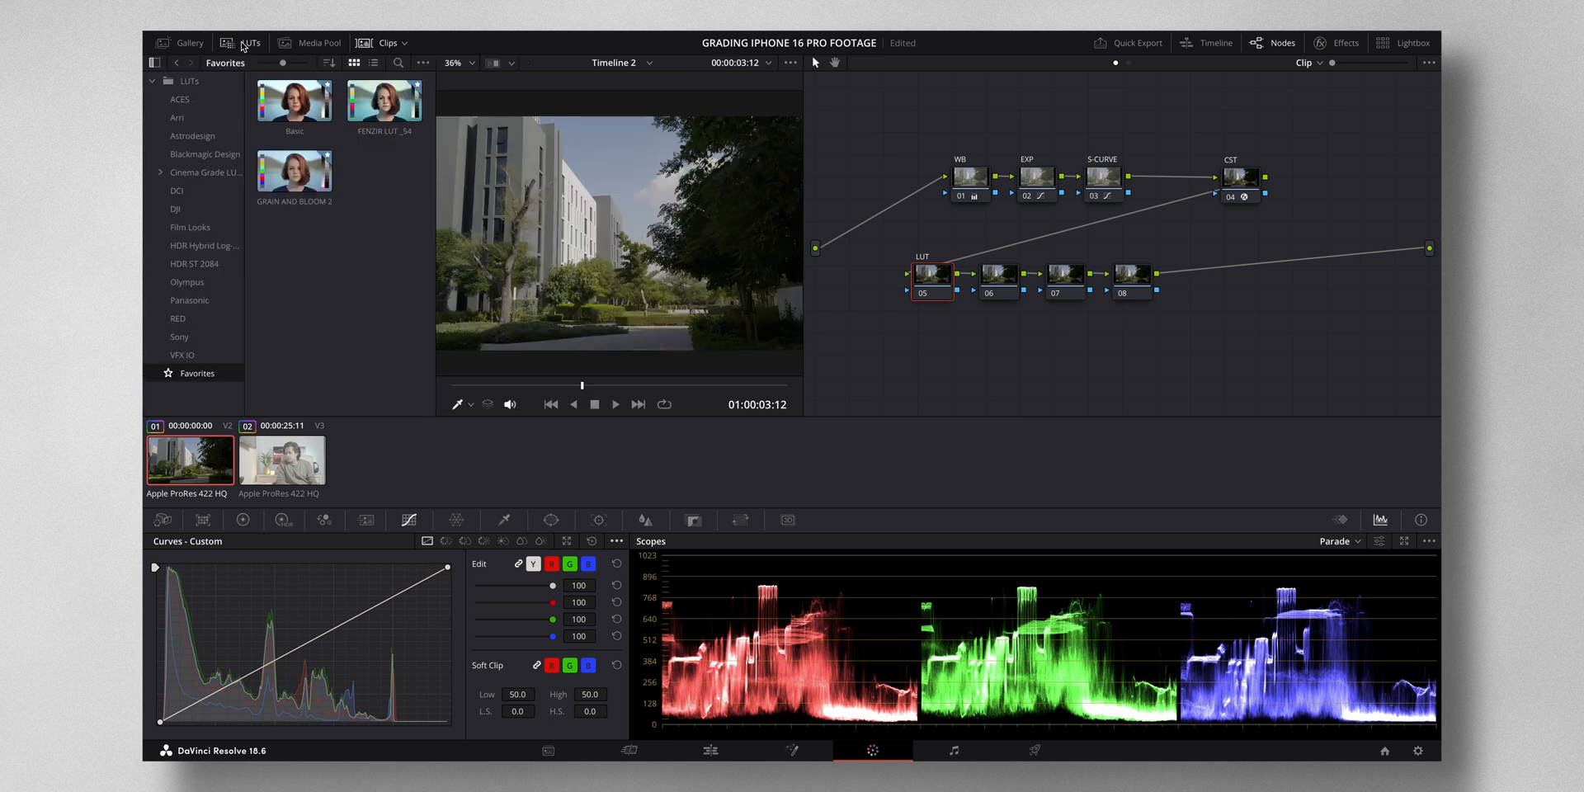
double_click(382, 110)
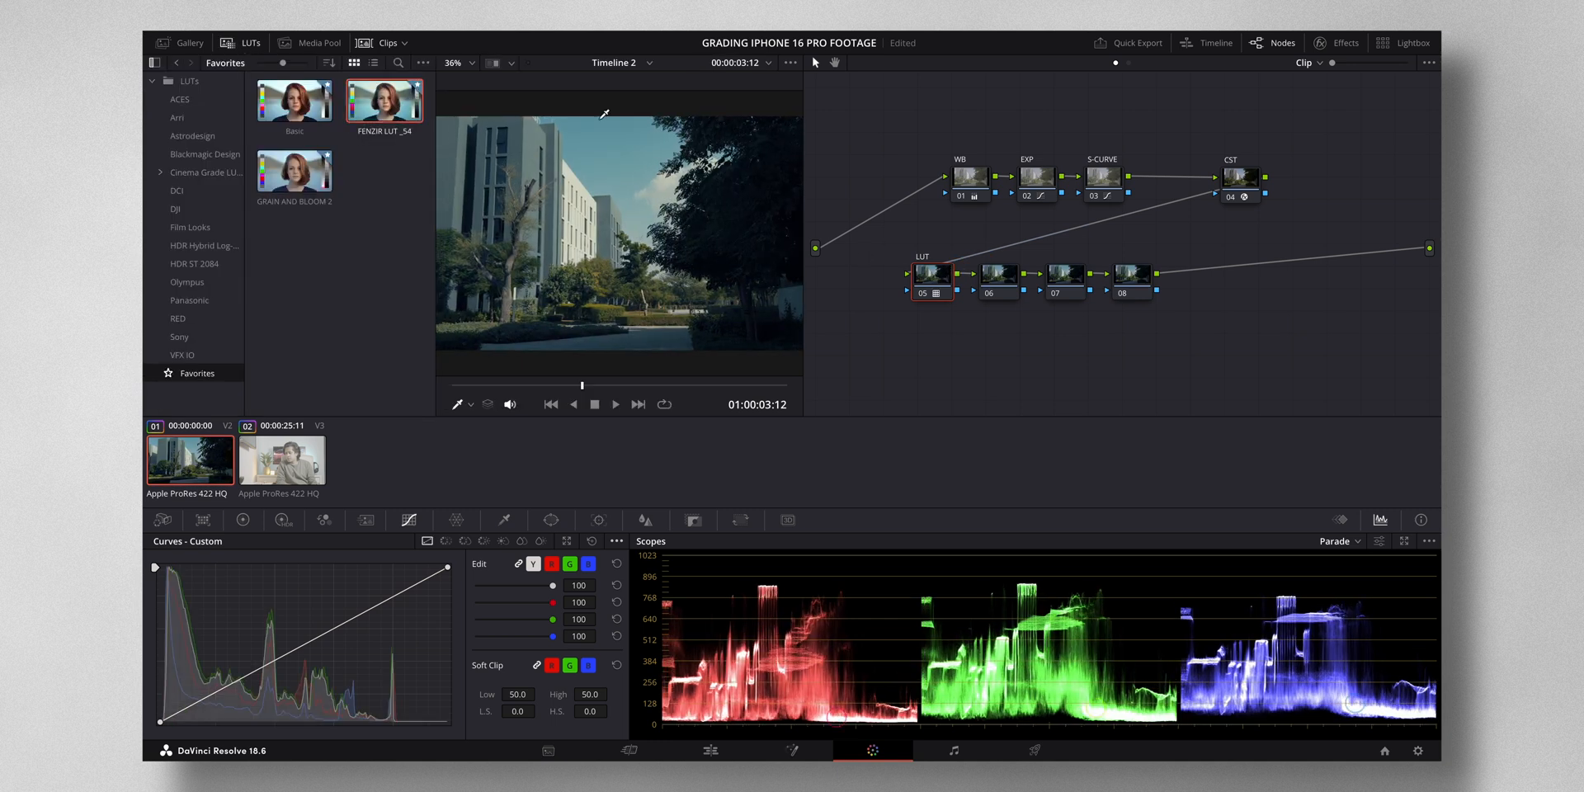
left_click(241, 43)
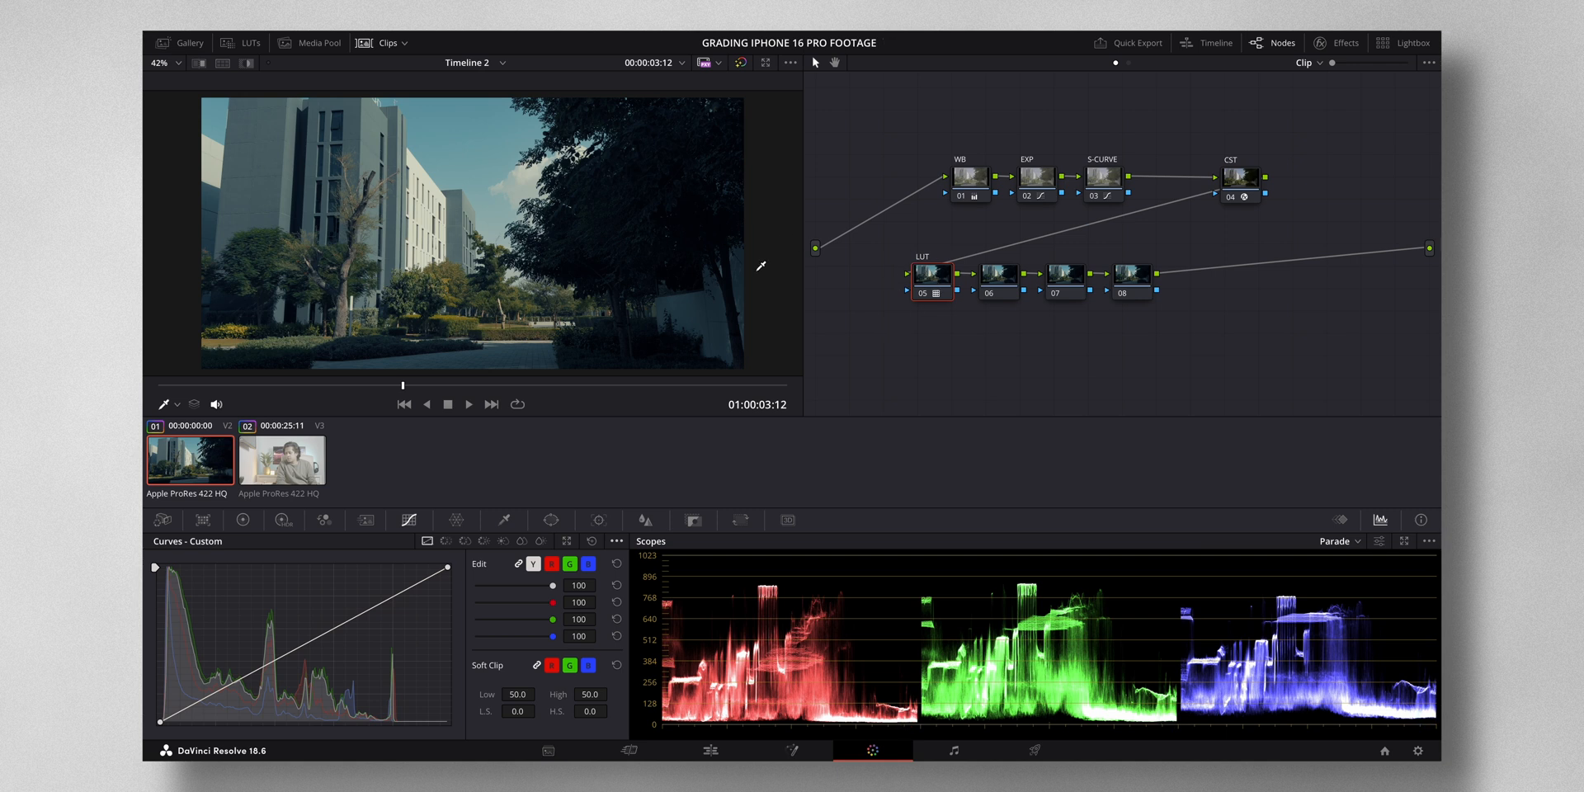
scroll(759, 249, "down", 1)
scroll(734, 246, "up", 1)
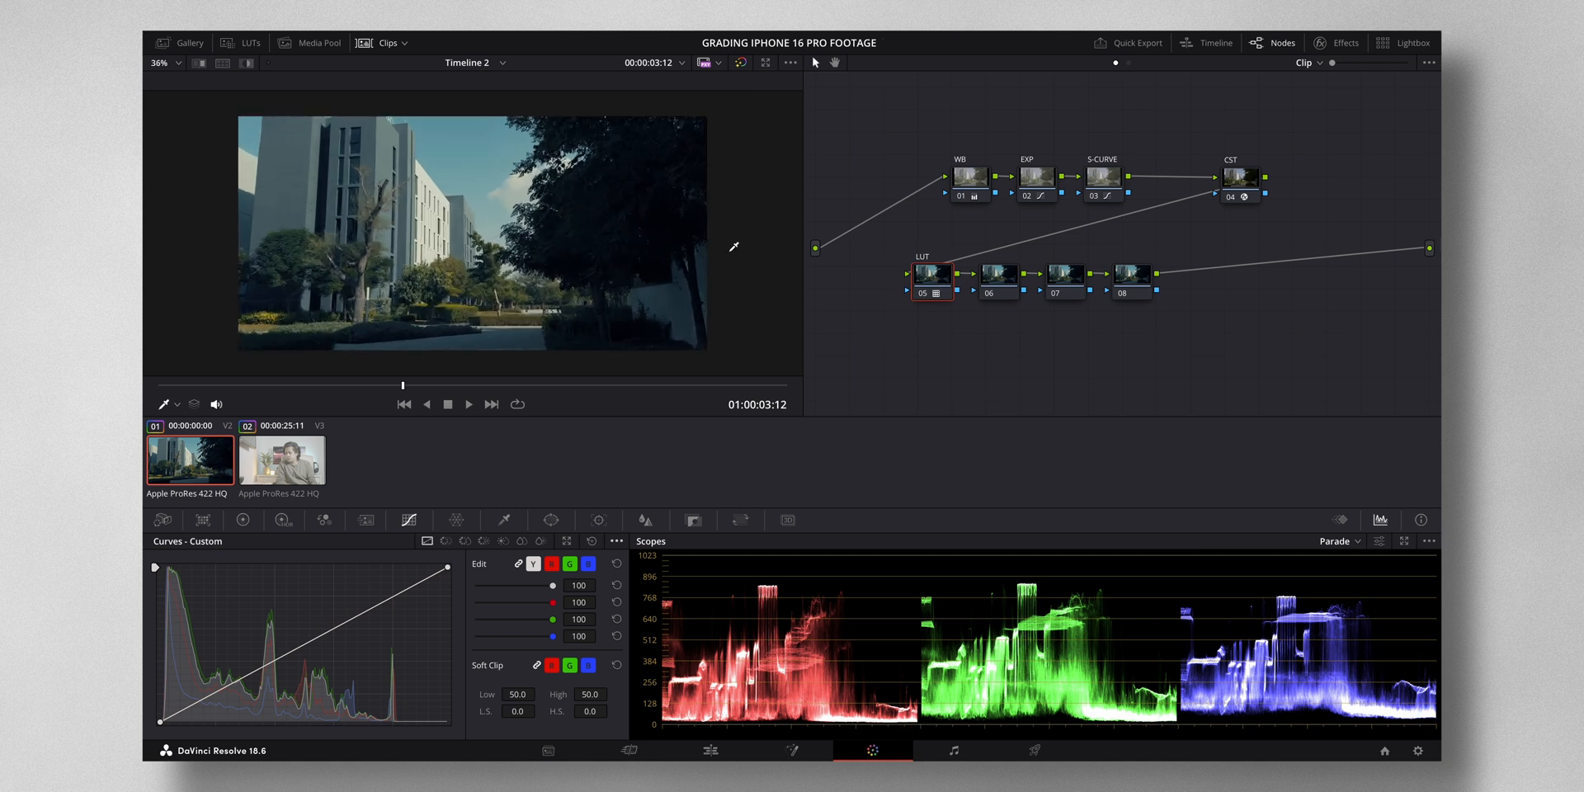
scroll(627, 241, "down", 2)
scroll(627, 241, "up", 1)
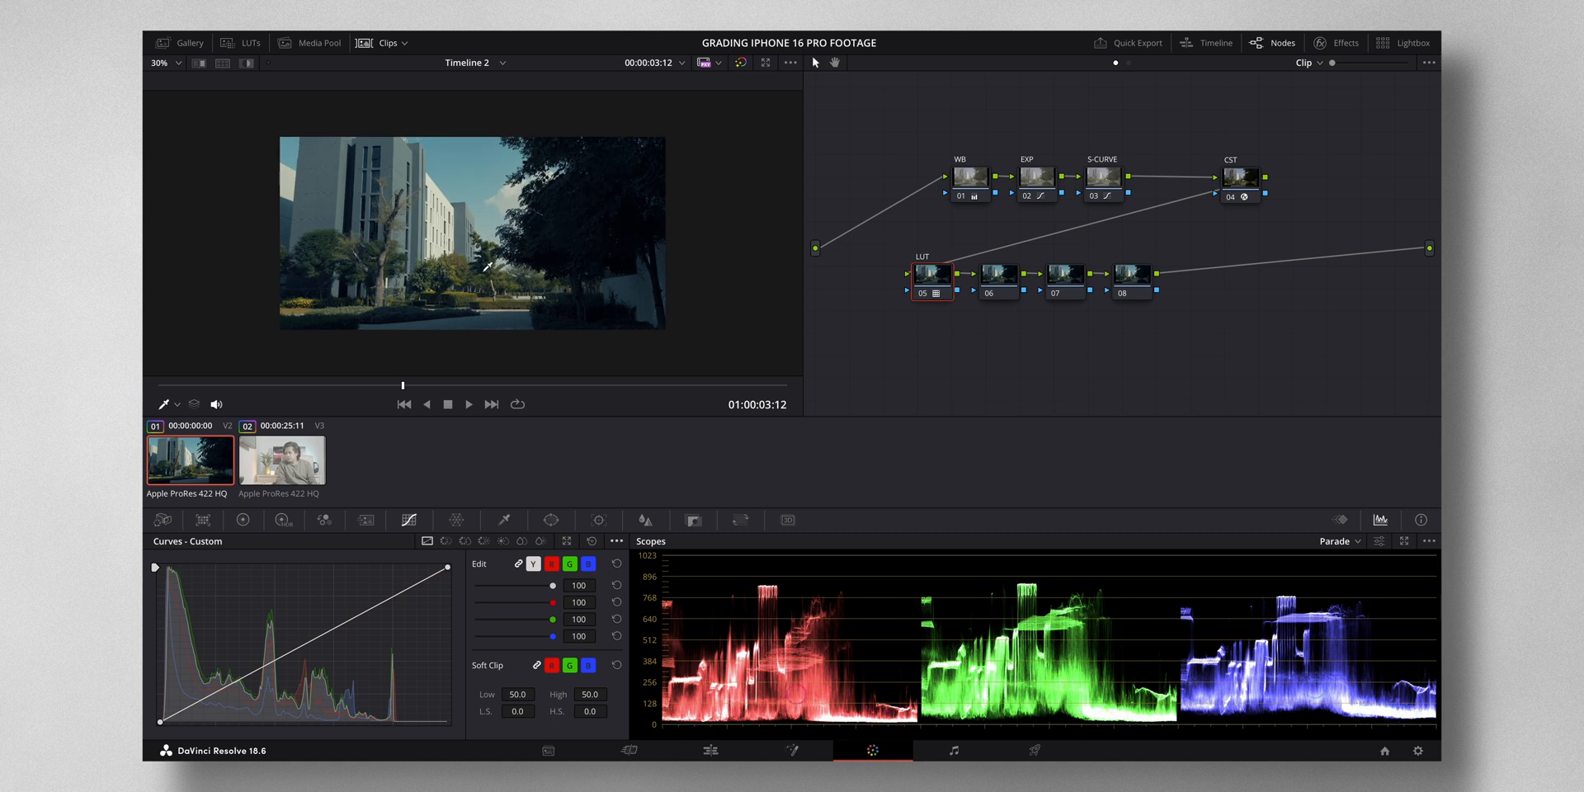
scroll(644, 247, "down", 1)
scroll(644, 248, "up", 2)
Add a layer node beneath the LUT node and move both nodes away from the layer mixer.
mouse_move(922, 281)
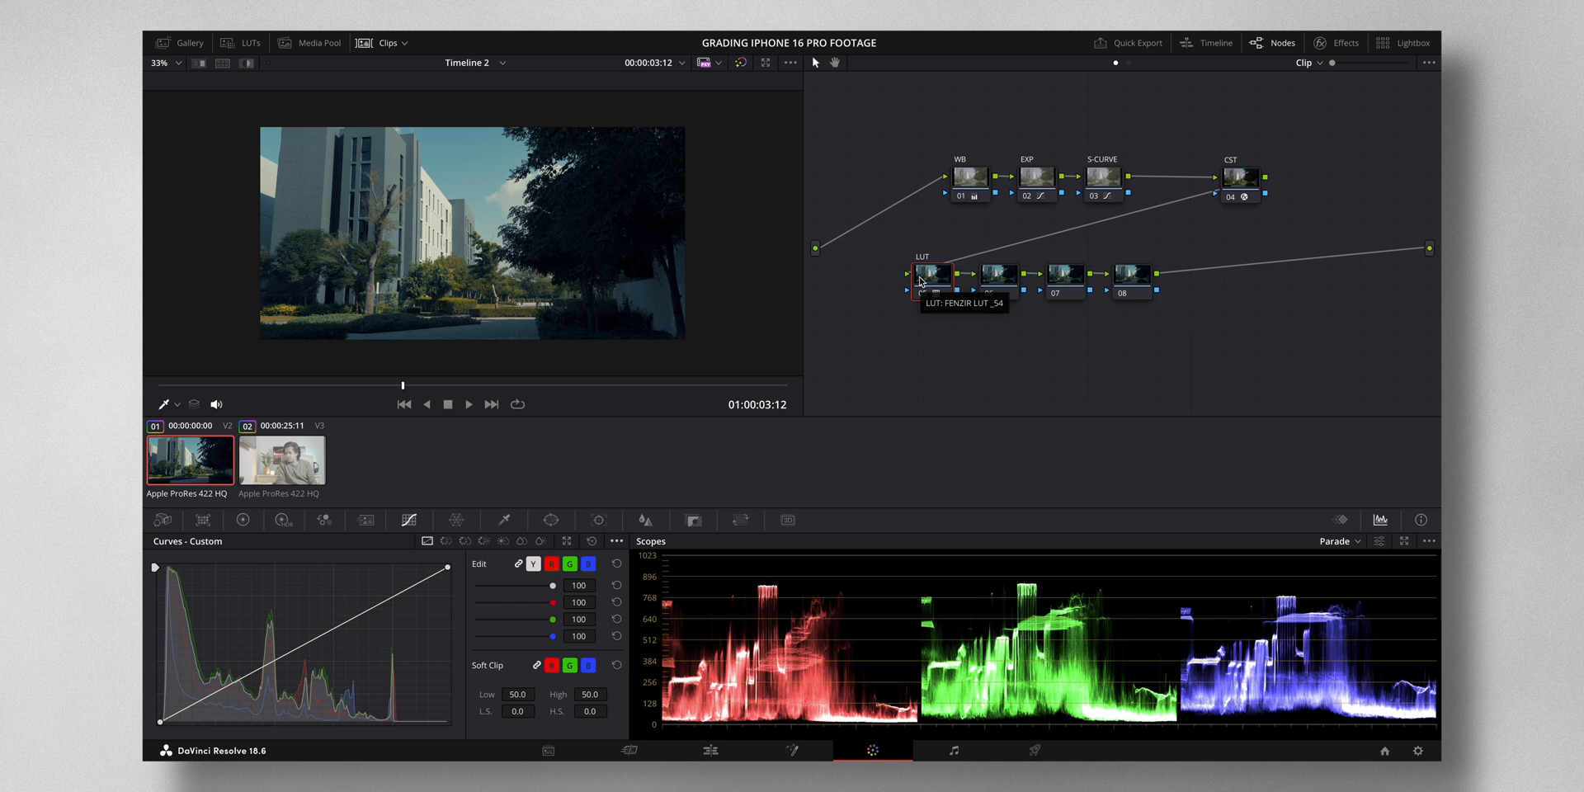
key("alt+l")
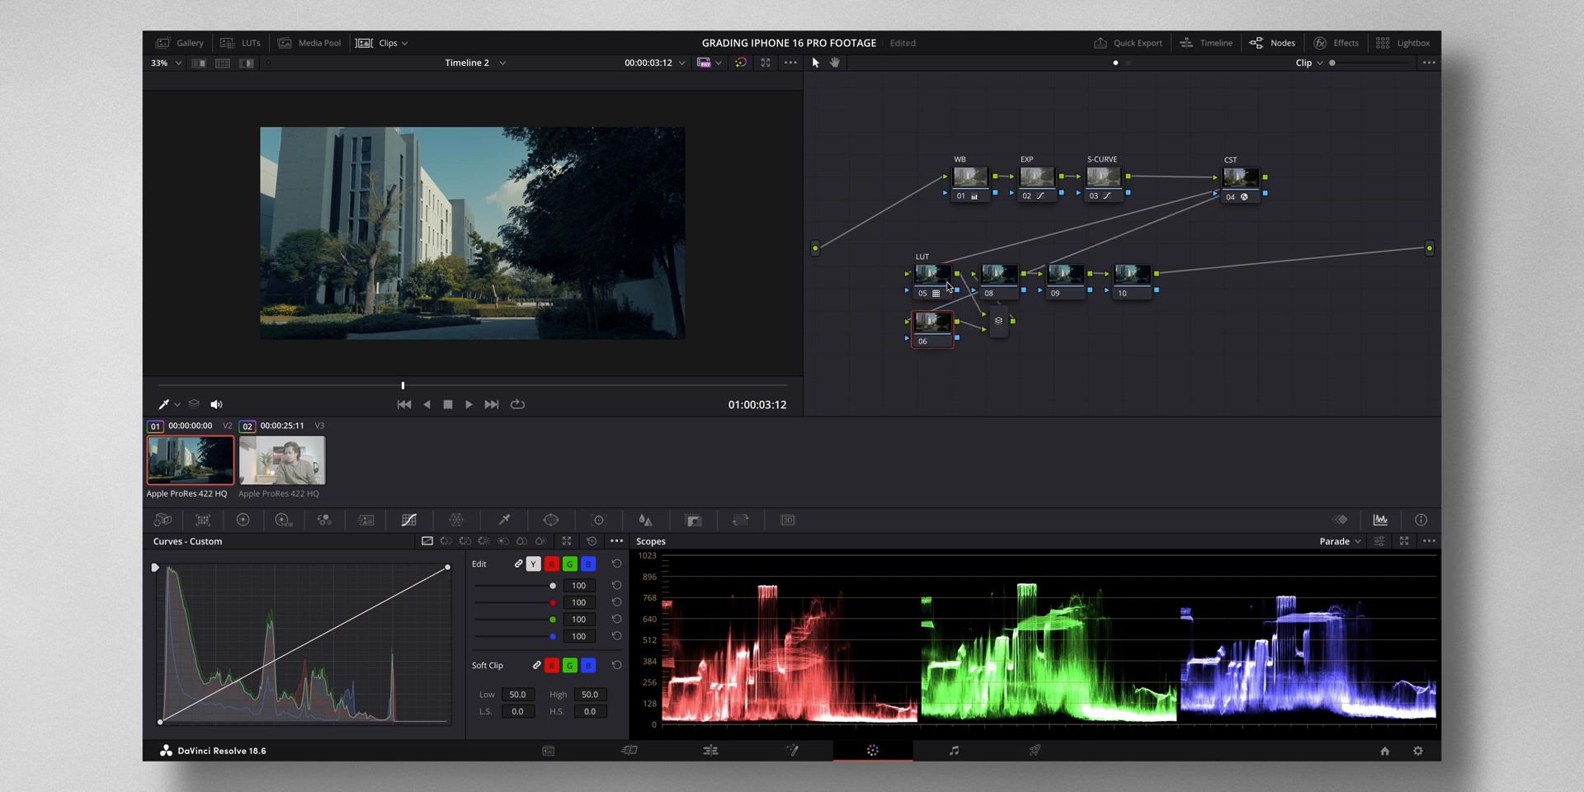
left_click_drag(938, 334, 937, 345)
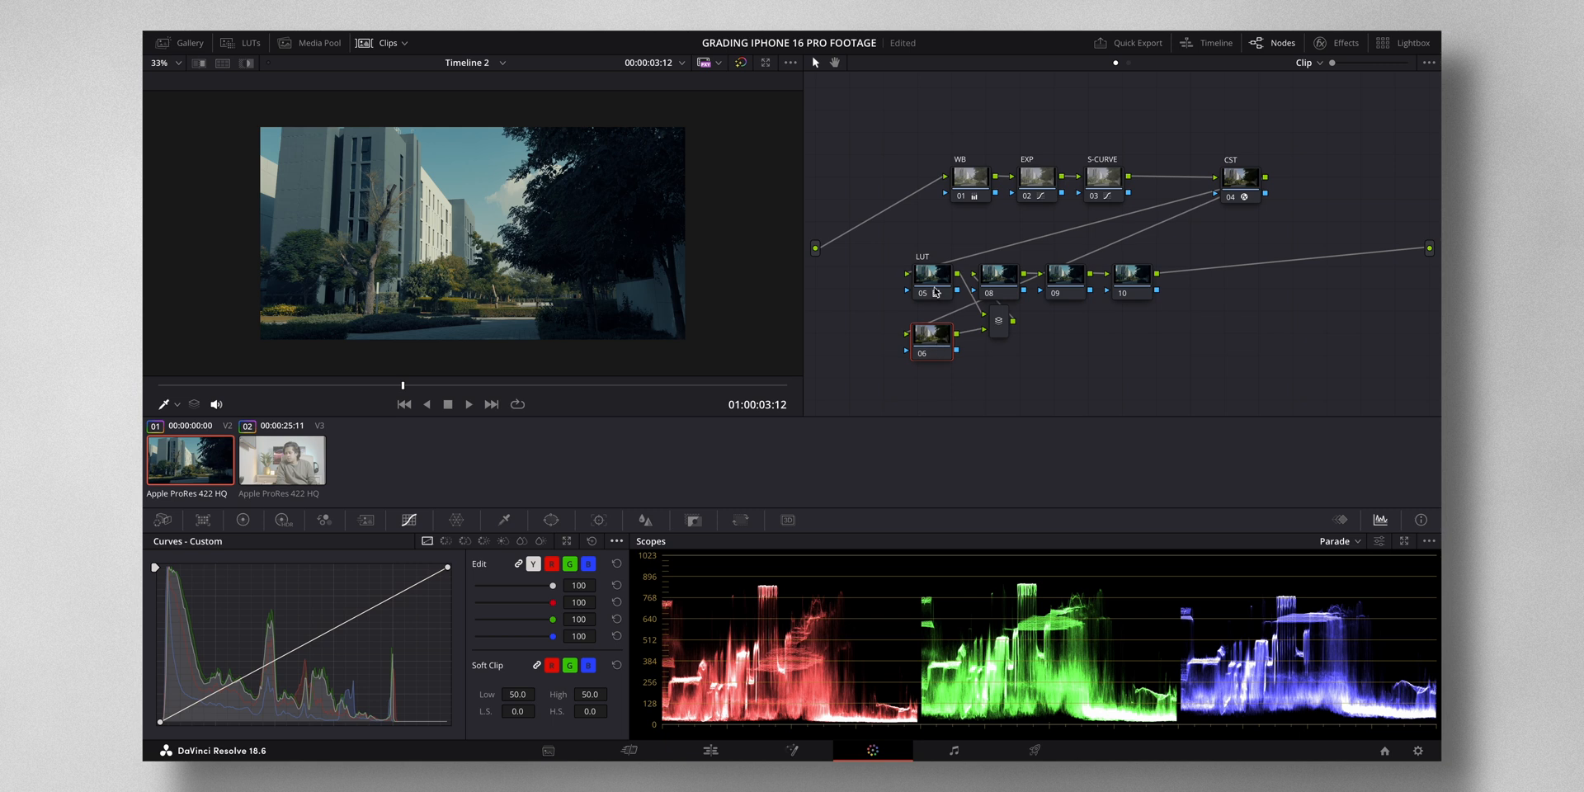
left_click_drag(934, 287, 912, 279)
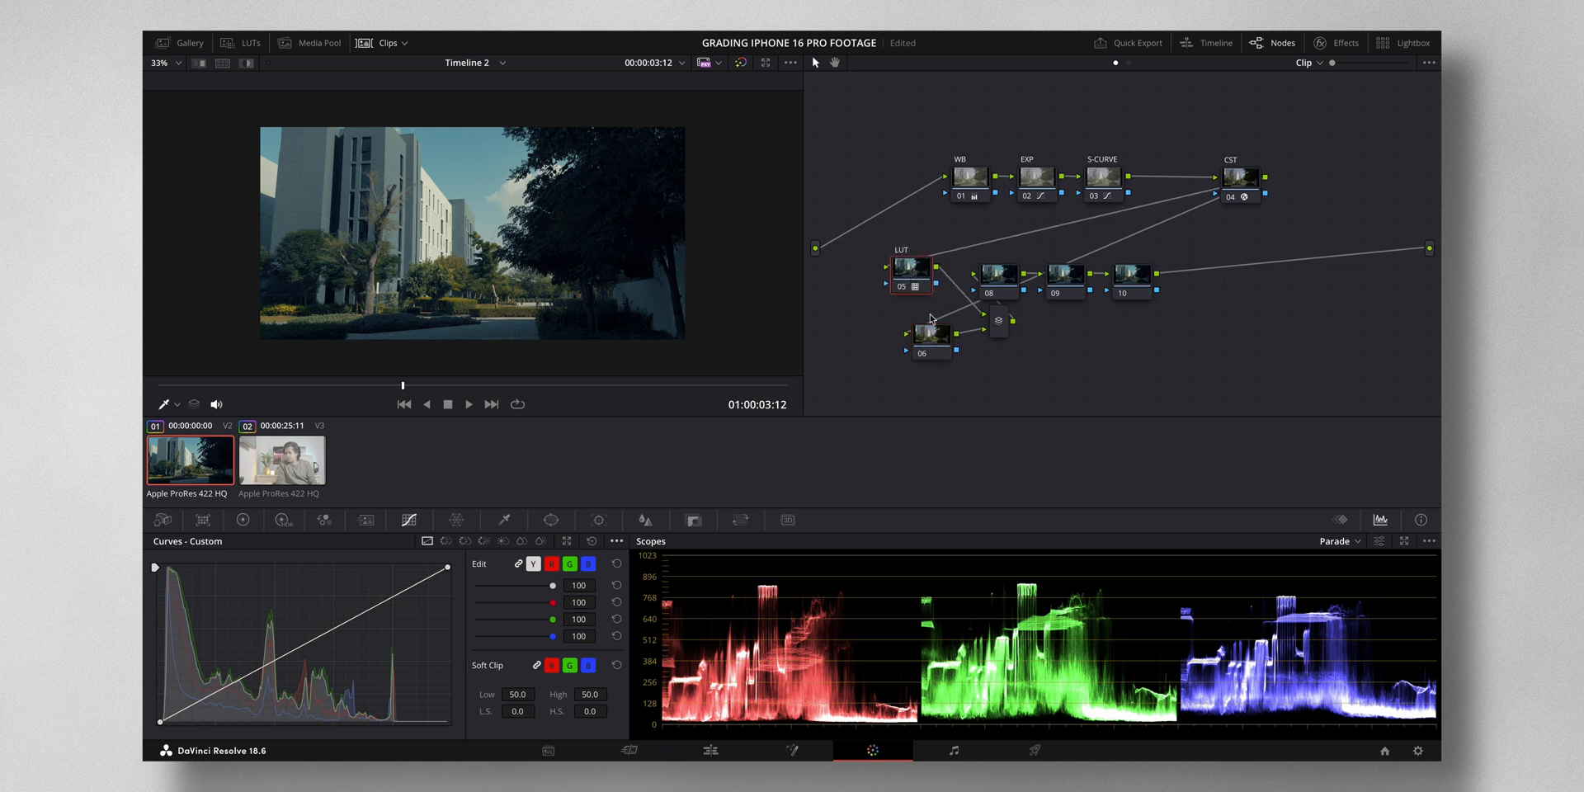
left_click_drag(935, 339, 908, 332)
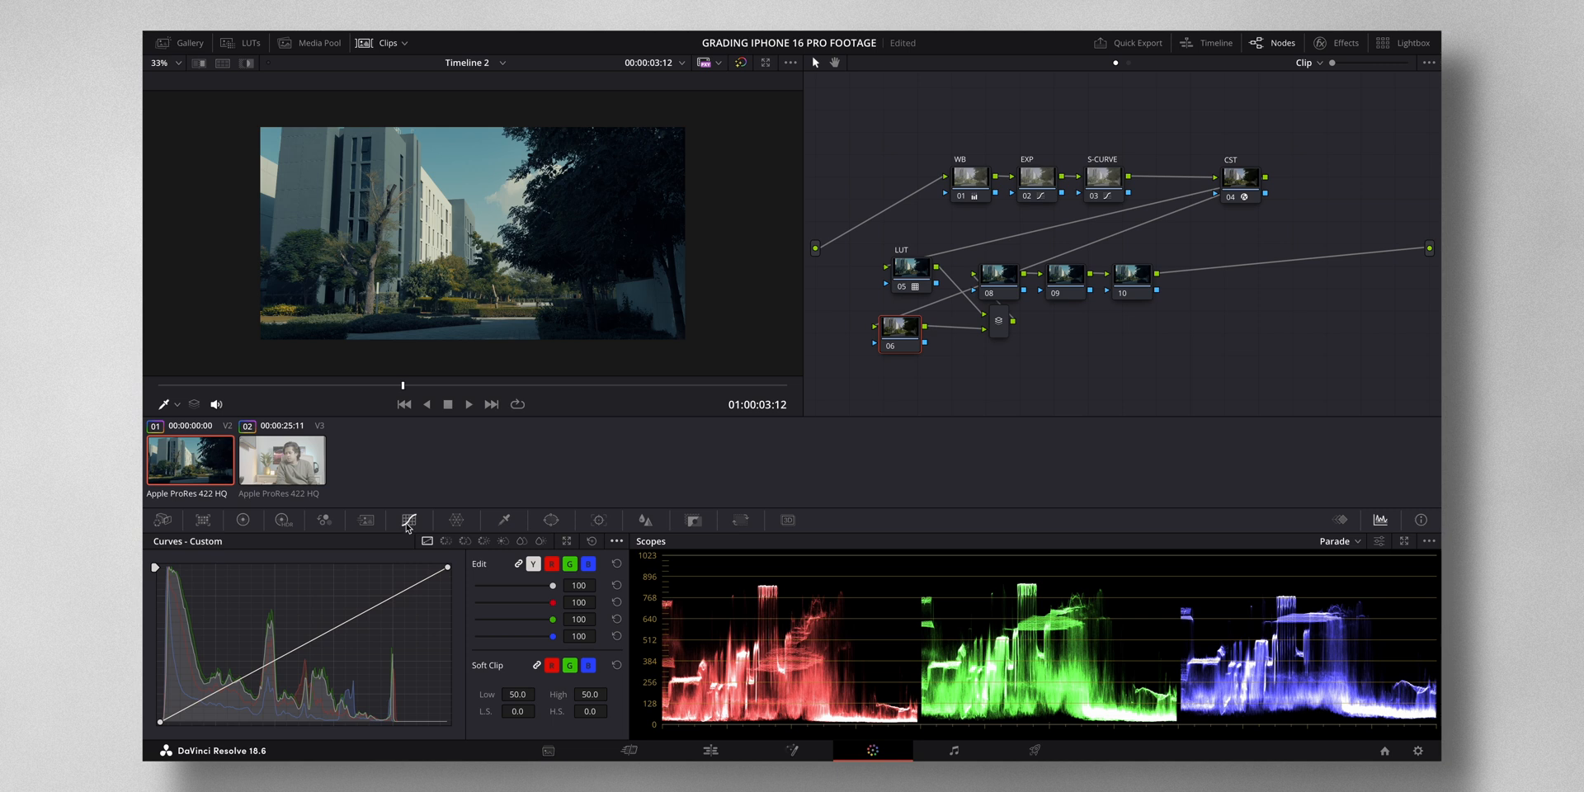
Raise the yellow range's saturation to 1.32 on node 06 with the Hue Vs Sat curve.
left_click(465, 542)
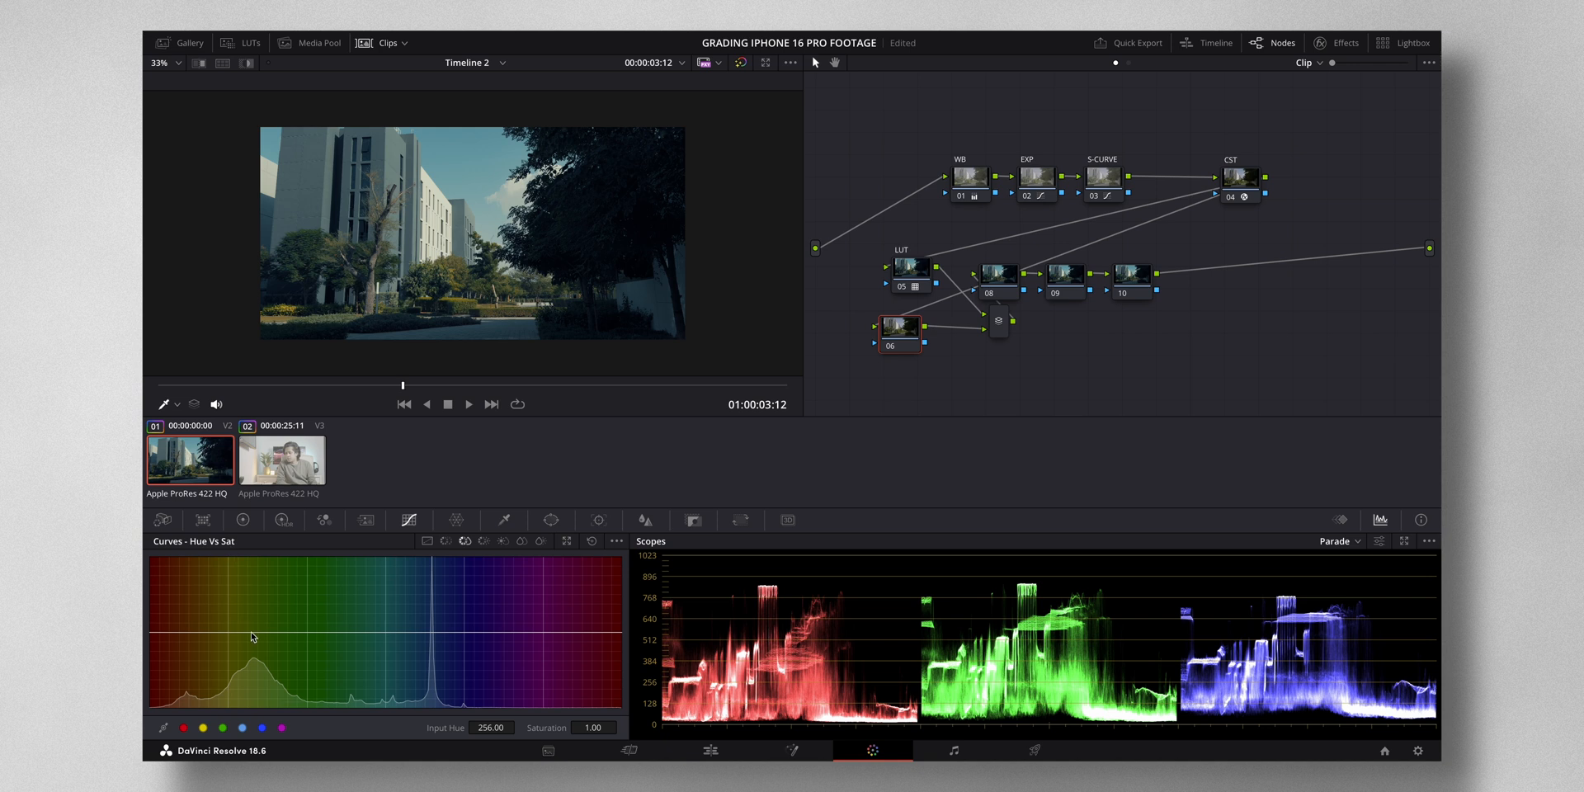
left_click(203, 728)
mouse_move(229, 636)
left_mouse_down()
mouse_move(231, 577)
mouse_move(231, 611)
left_mouse_up()
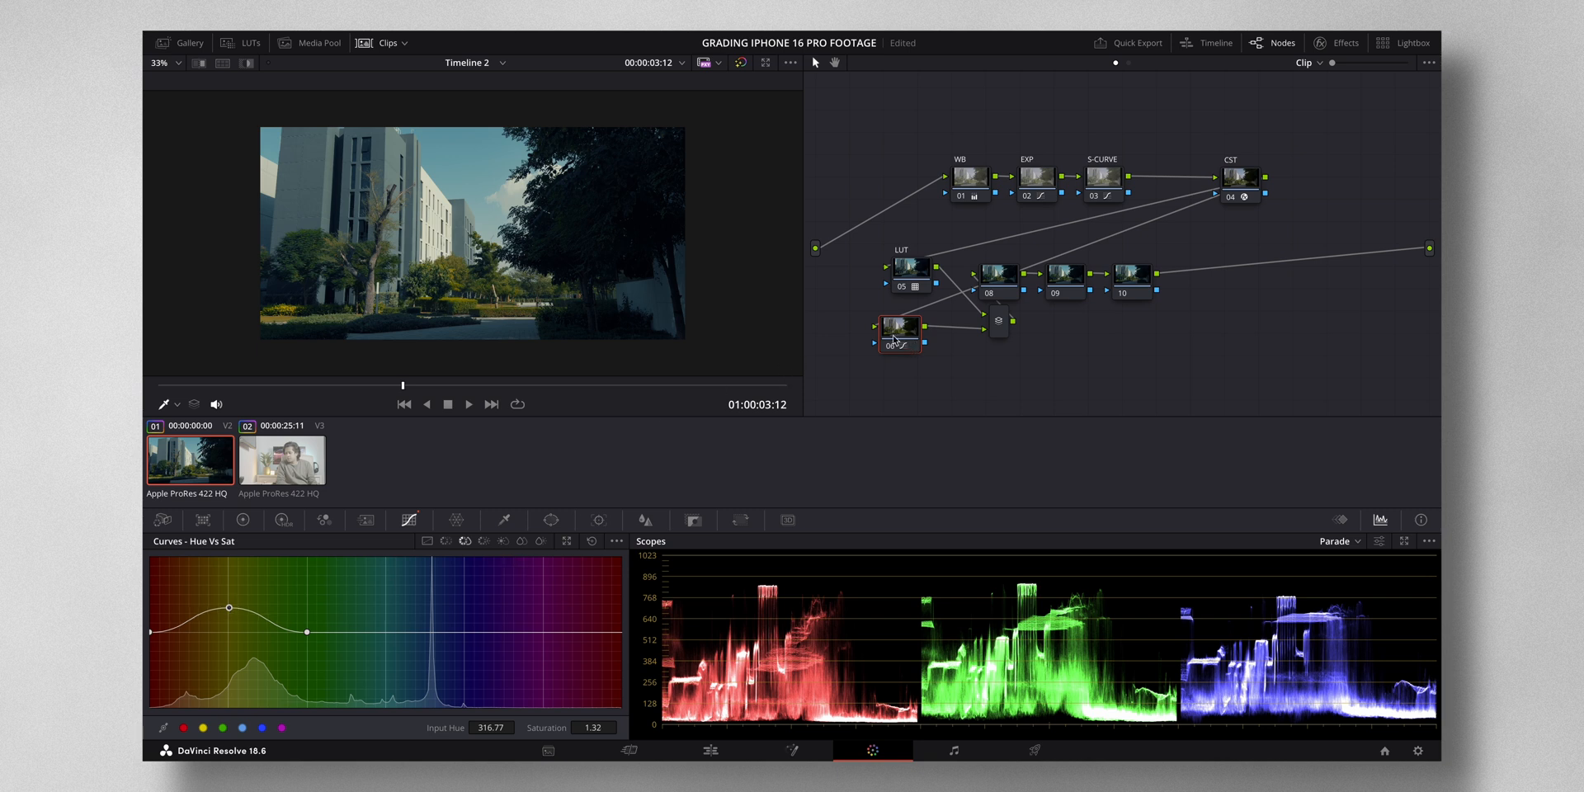
Label node 06 as GREENS.
left_click_drag(895, 341, 911, 355)
right_click(910, 355)
left_click(933, 377)
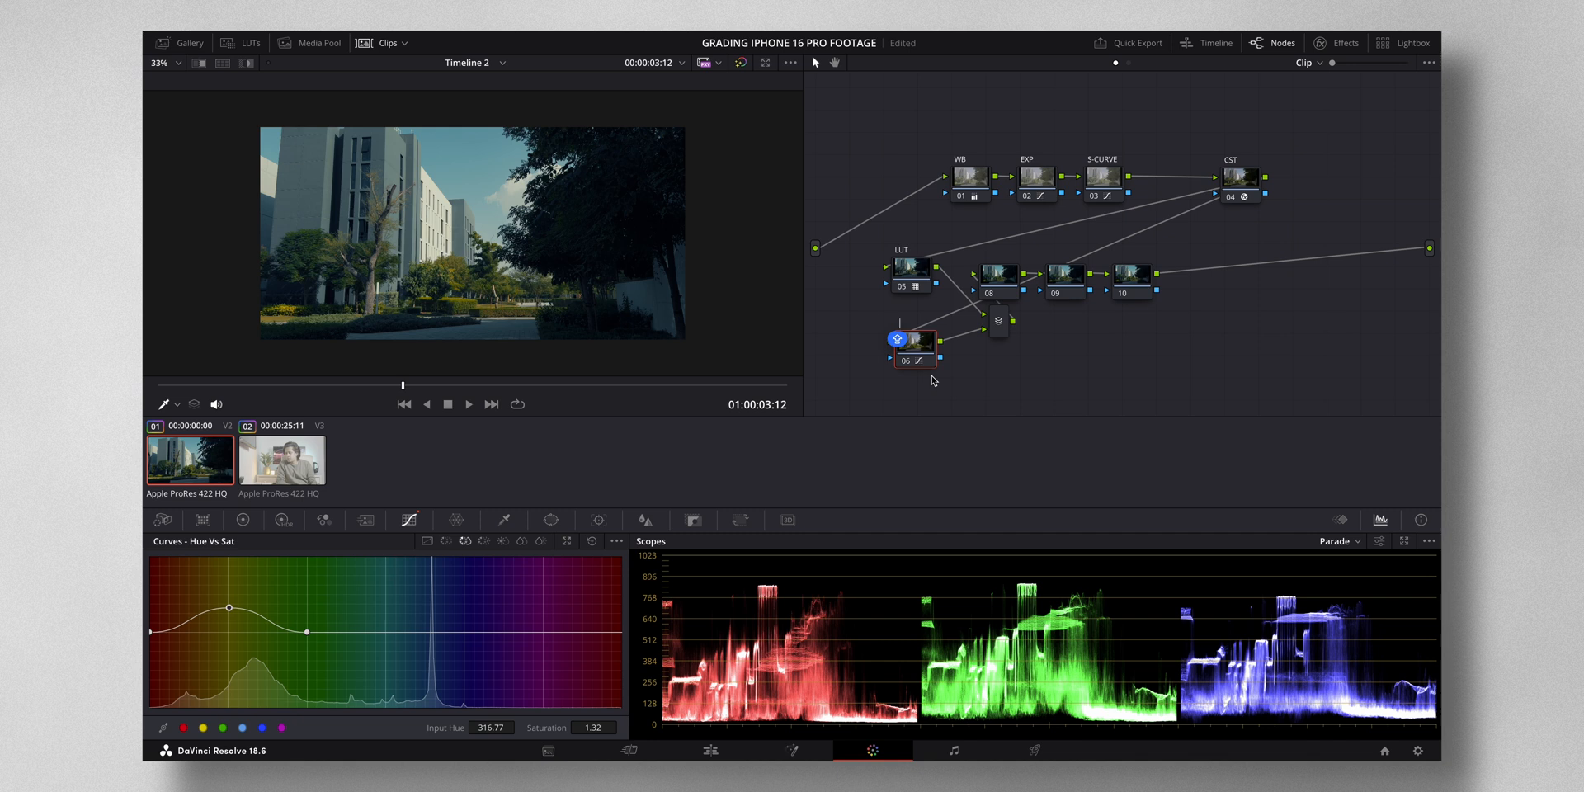
type("GREENS")
key("Return")
Rearrange the lower node row so the layer mixer sits between the LUT and GREENS nodes and node 08.
left_click_drag(911, 348, 891, 335)
left_click_drag(1006, 330, 1069, 288)
left_click(996, 280)
Label node 08 as CONTRAST.
left_click(1012, 289)
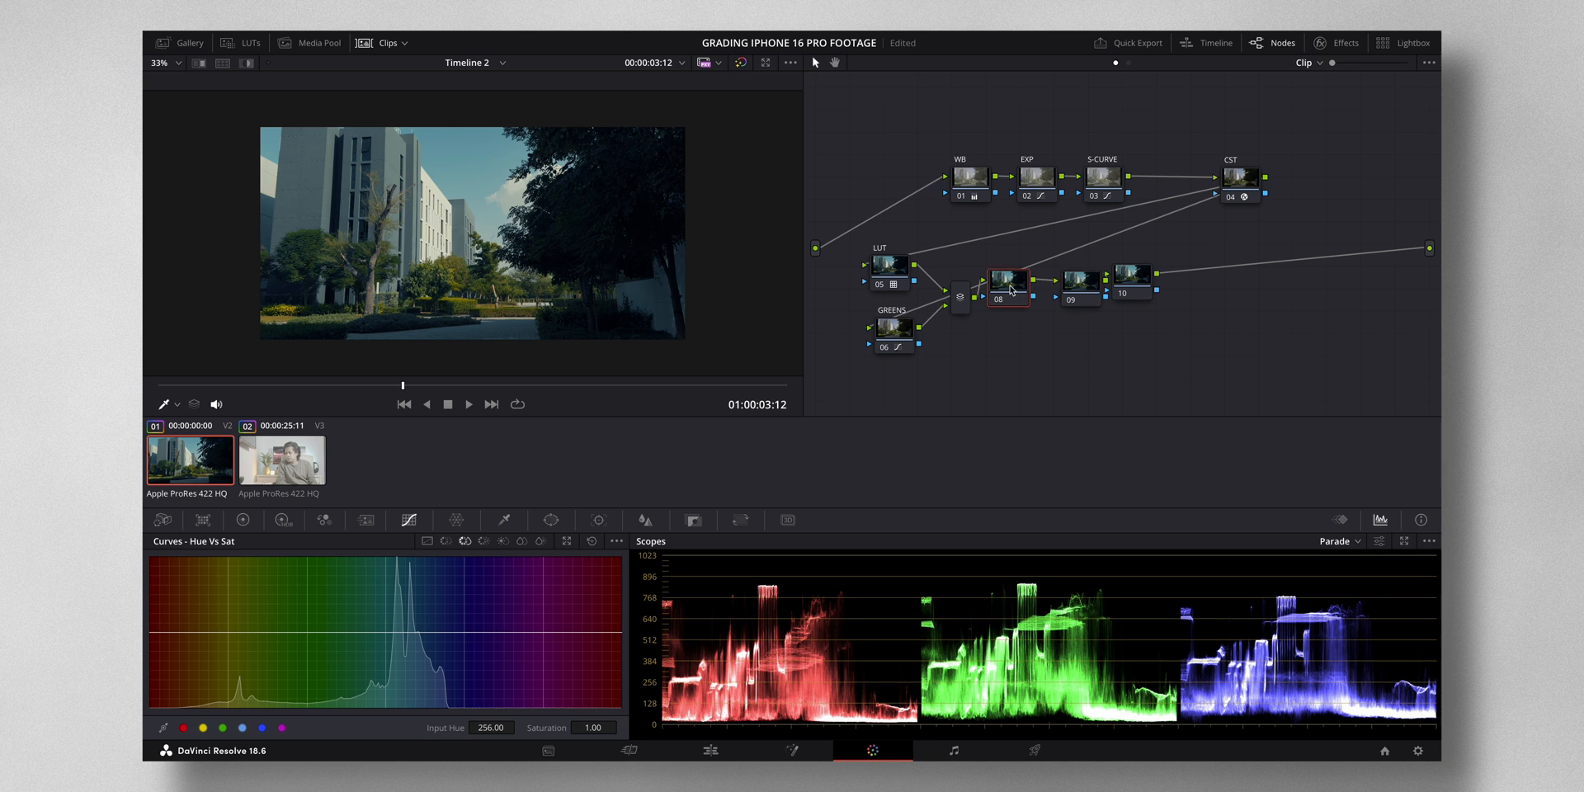
right_click(1012, 288)
left_click(1019, 306)
type("CONTRAST")
key("Return")
Set the primary contrast of the CONTRAST node to 1.2.
left_click(243, 520)
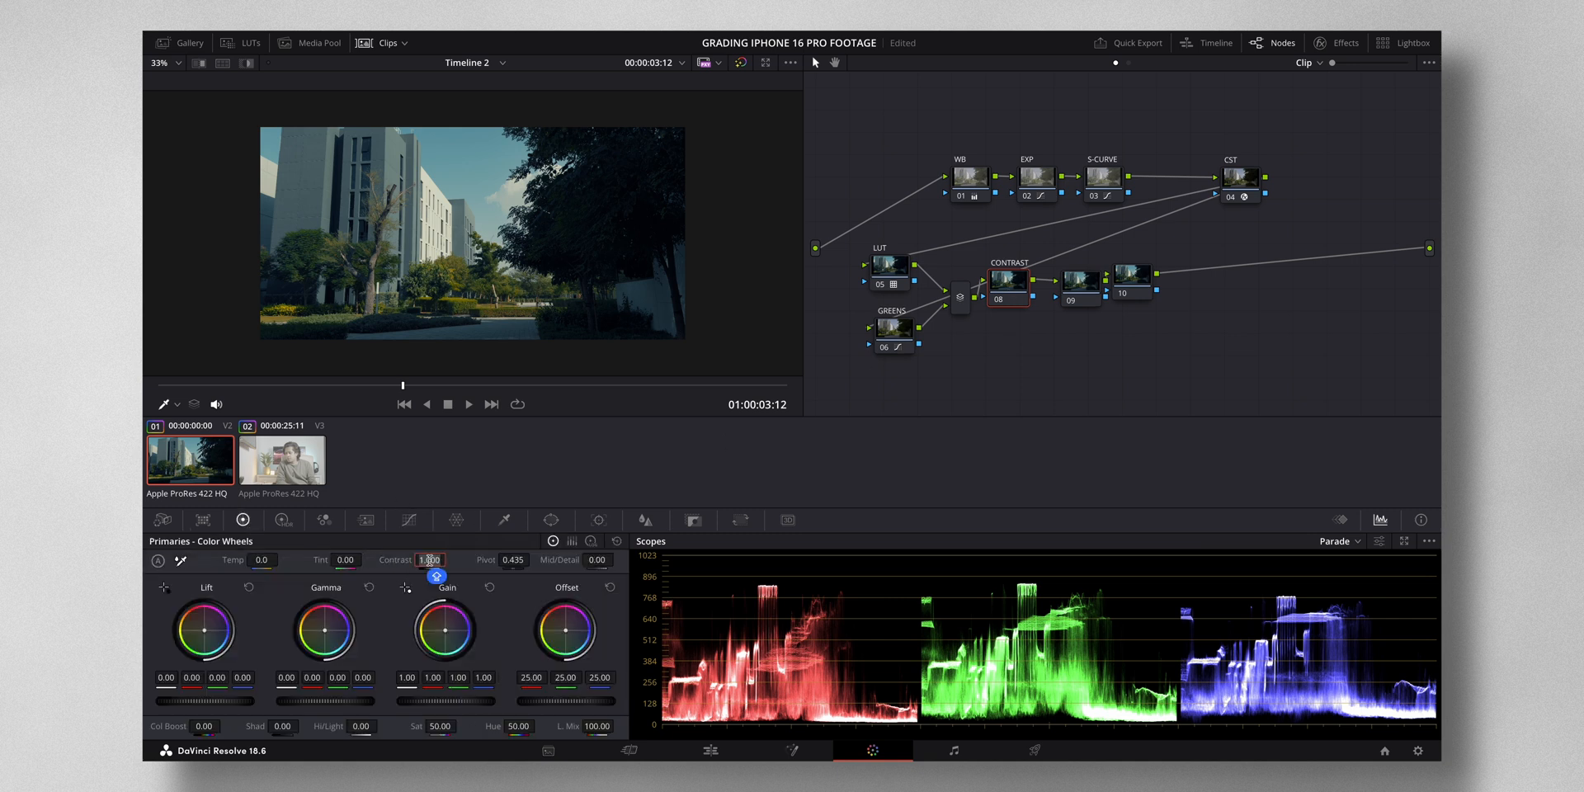
left_click(429, 560)
type("1.2")
key("Return")
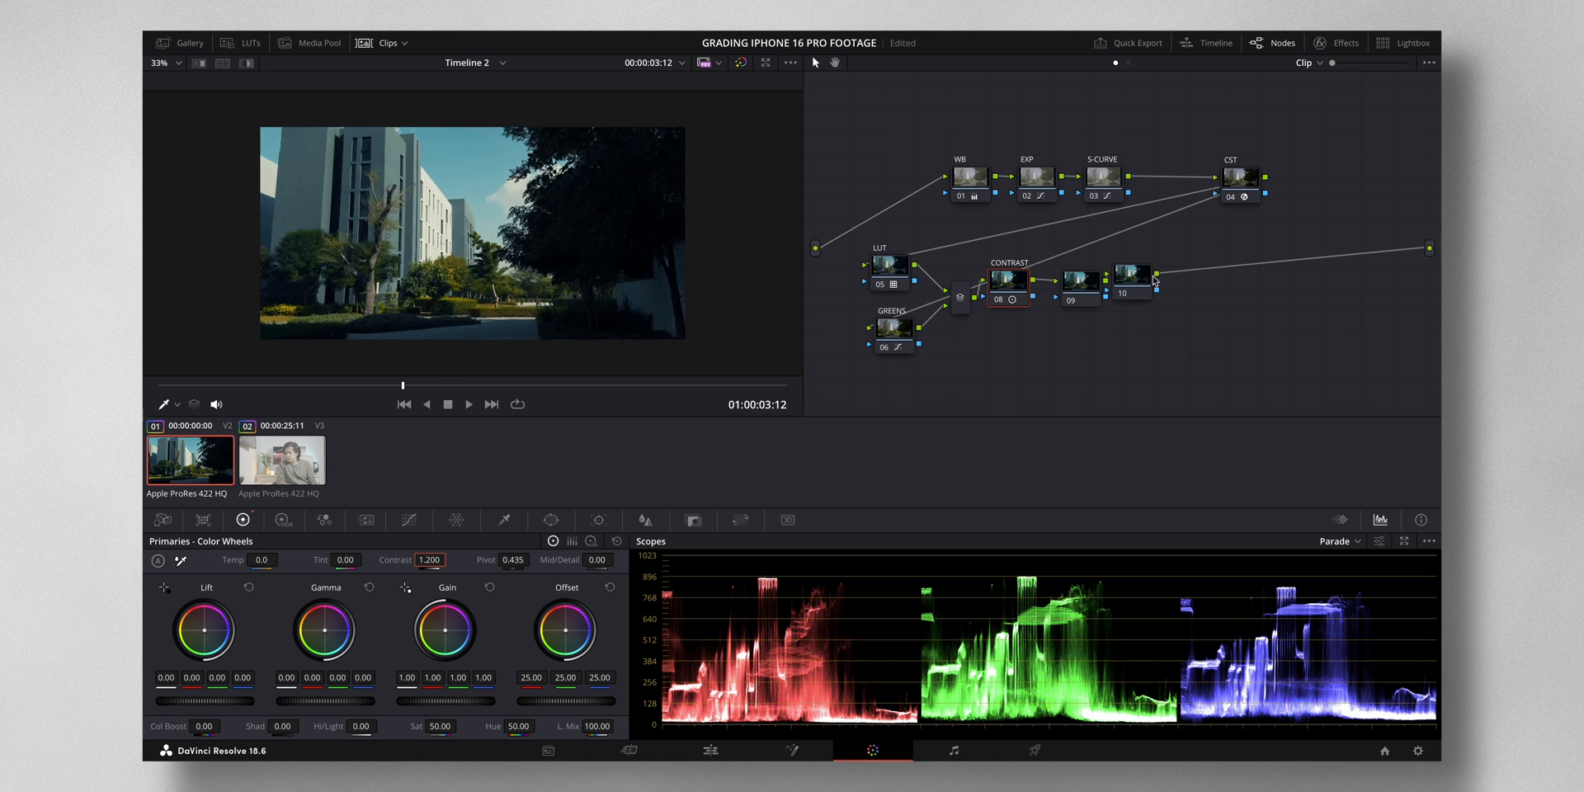
Space out nodes 09 and 10 in the lower row and label node 10 as SHARPEN.
left_click_drag(1145, 284, 1197, 293)
left_click_drag(1066, 290, 1080, 291)
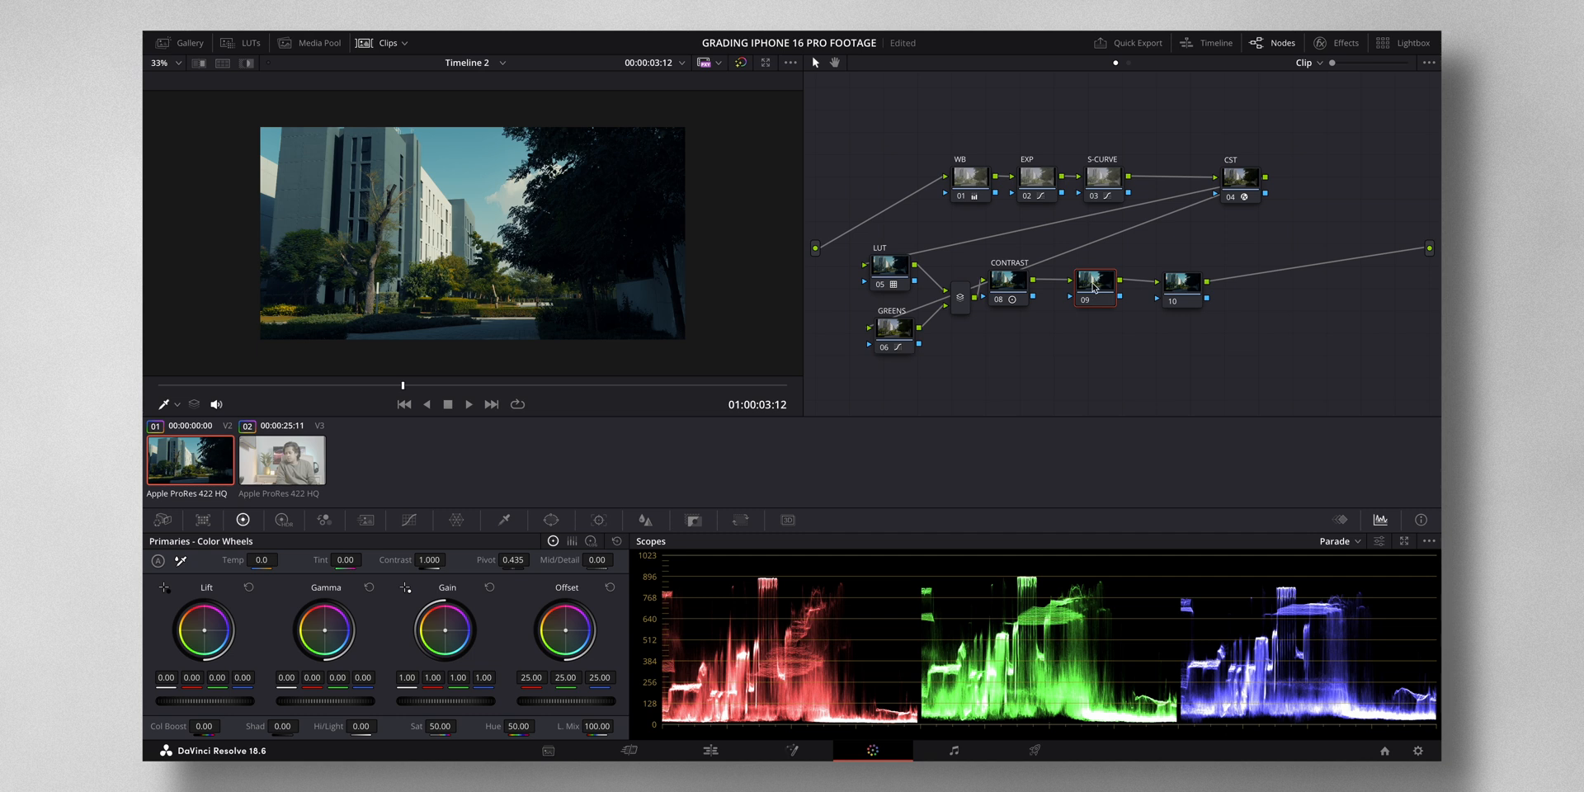
left_click(1182, 293)
right_click(1187, 293)
left_click(1198, 311)
type("S")
key("BackSpace")
key("Return")
Set the sharpening radius of the SHARPEN node to 0.48.
left_click(645, 521)
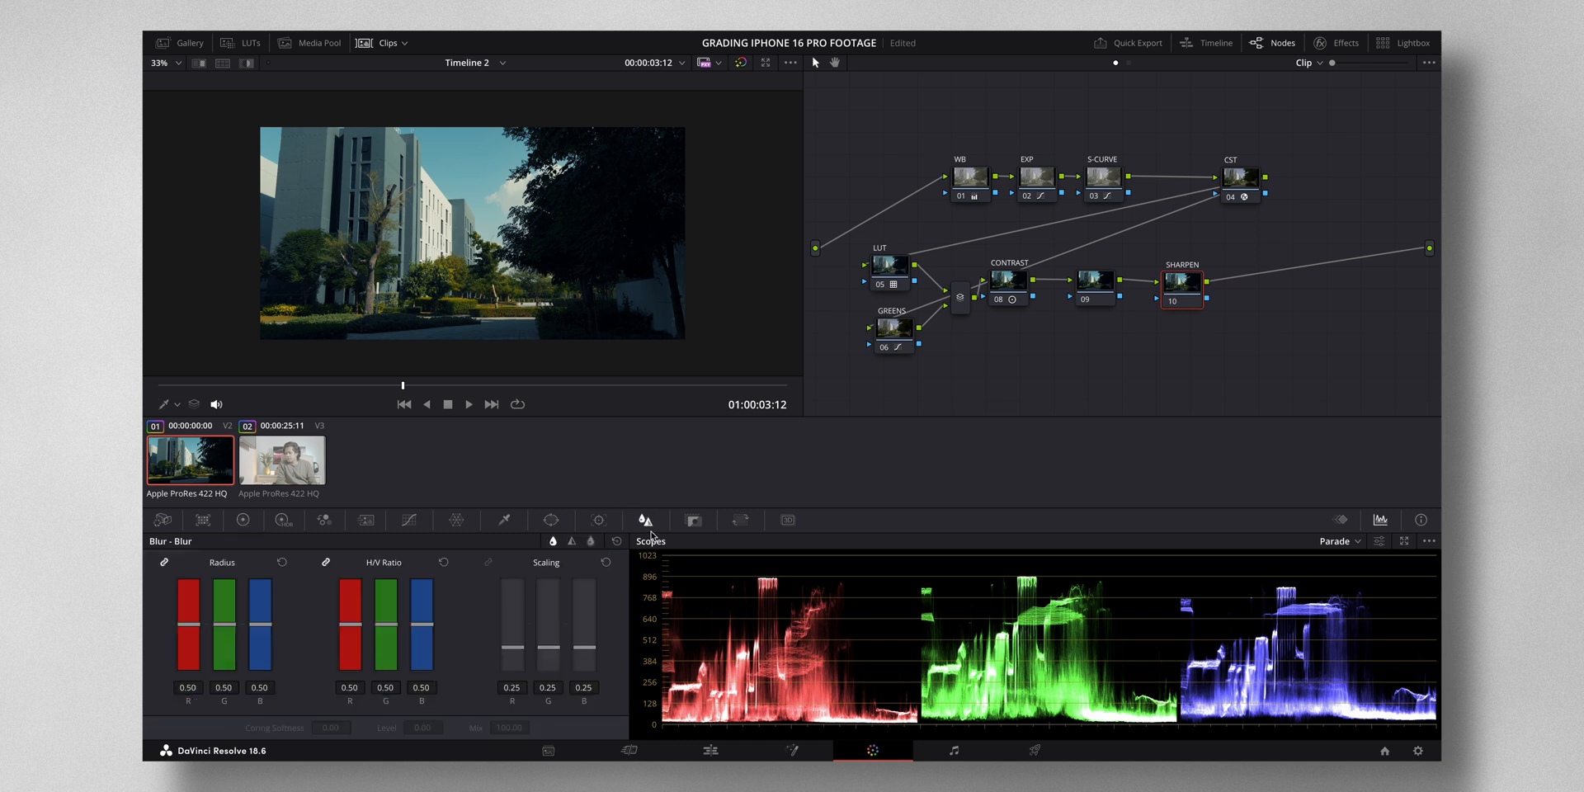
left_click(572, 542)
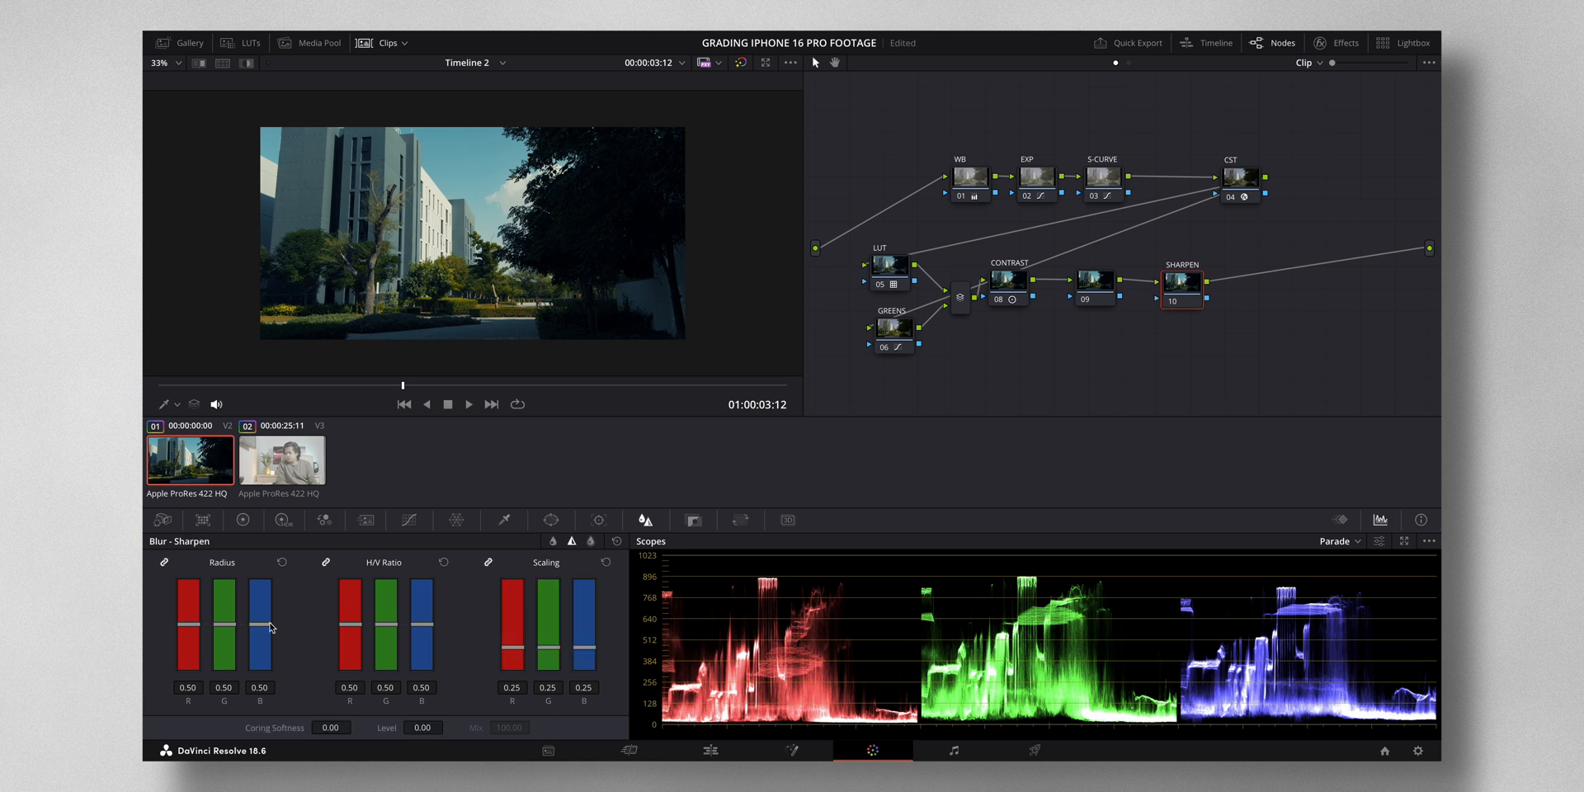
mouse_move(264, 629)
left_mouse_down()
mouse_move(264, 665)
mouse_move(266, 633)
left_mouse_up()
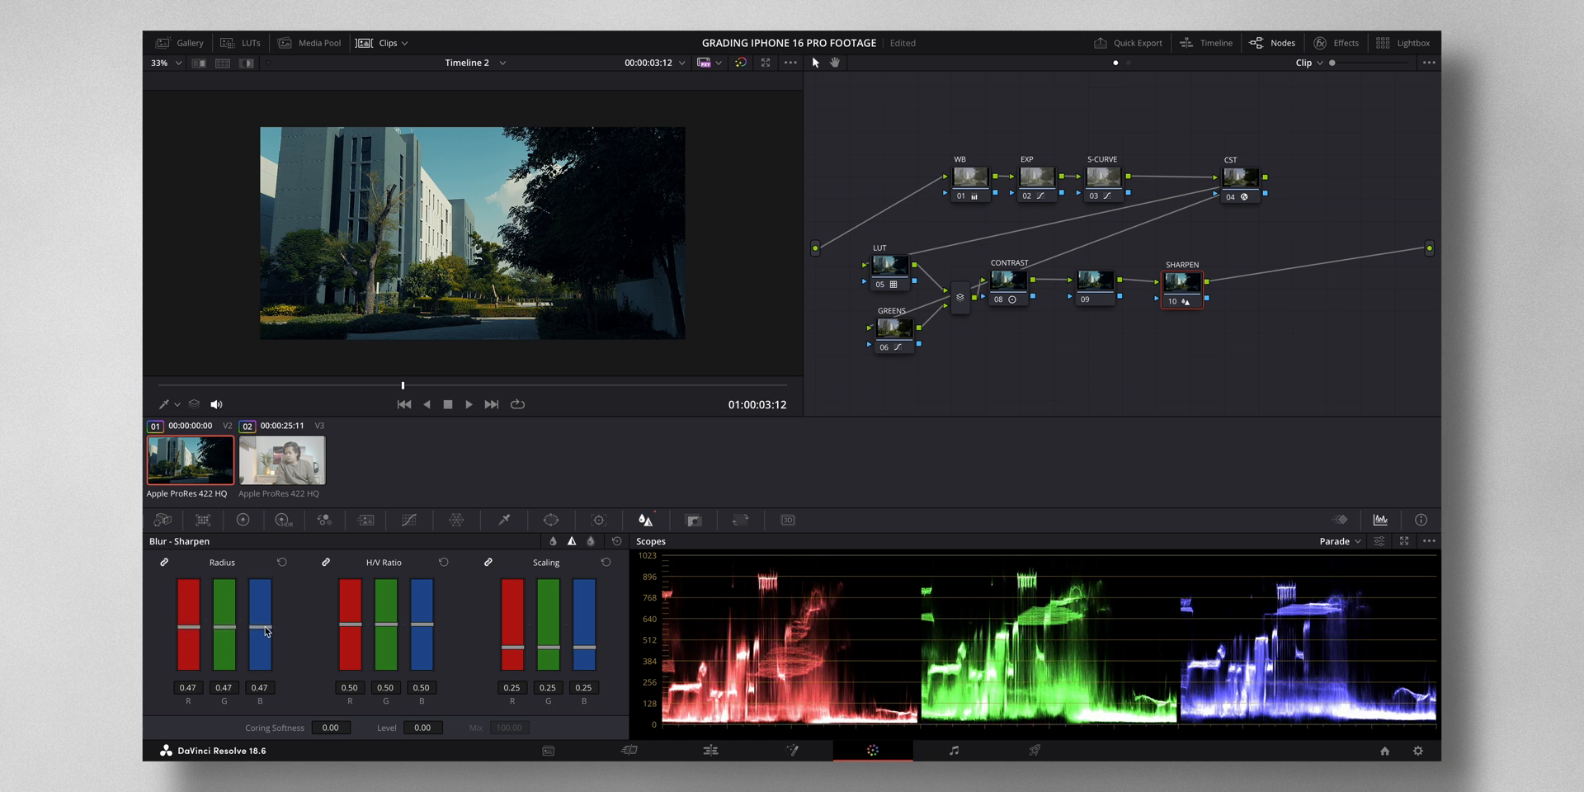
left_click_drag(266, 632, 266, 630)
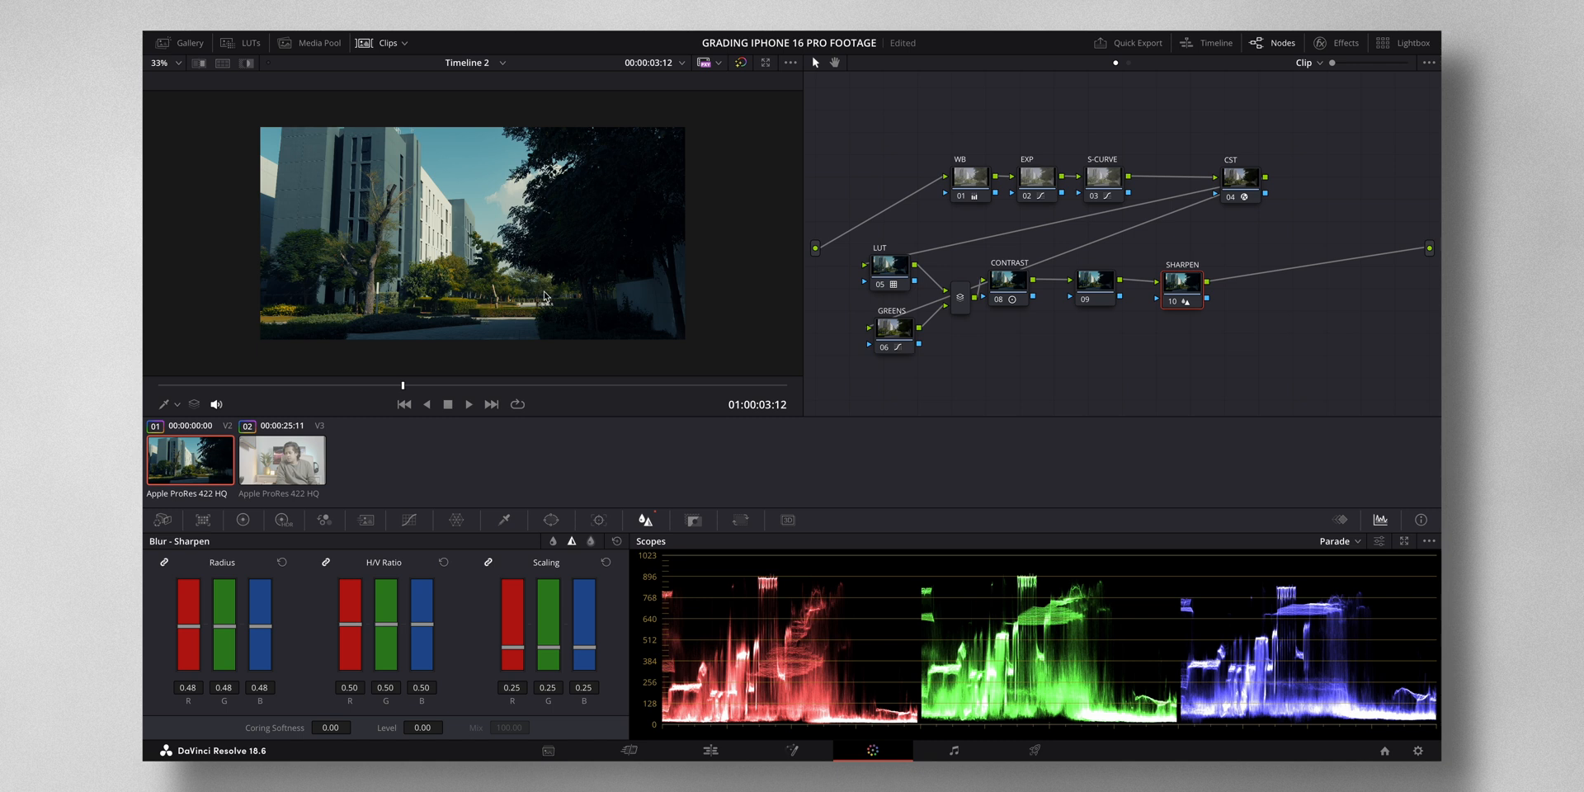
Label node 09 as DEHANCER.
left_click(1096, 290)
right_click(1098, 290)
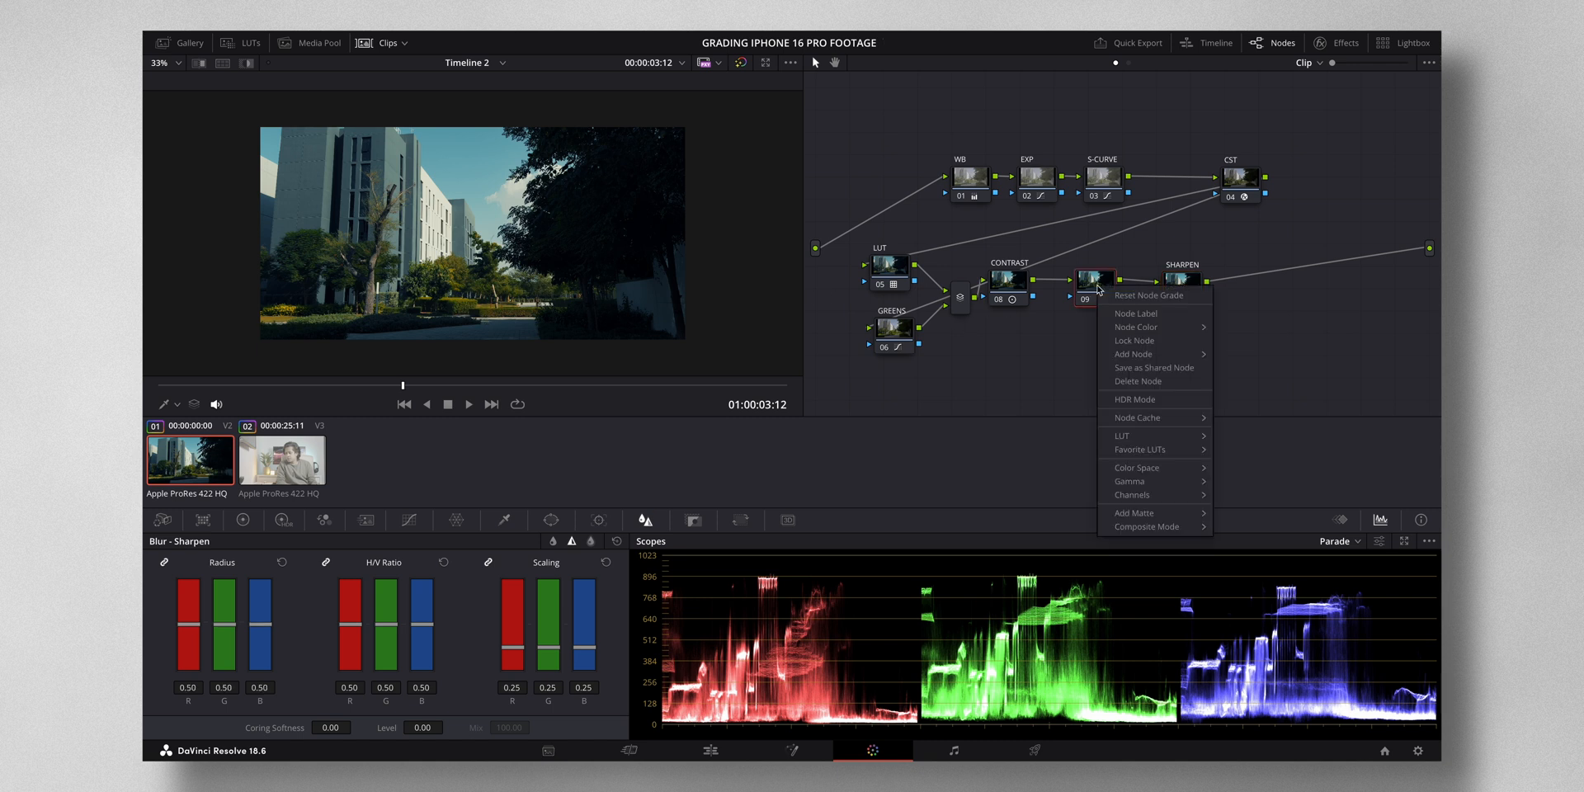
left_click(1140, 314)
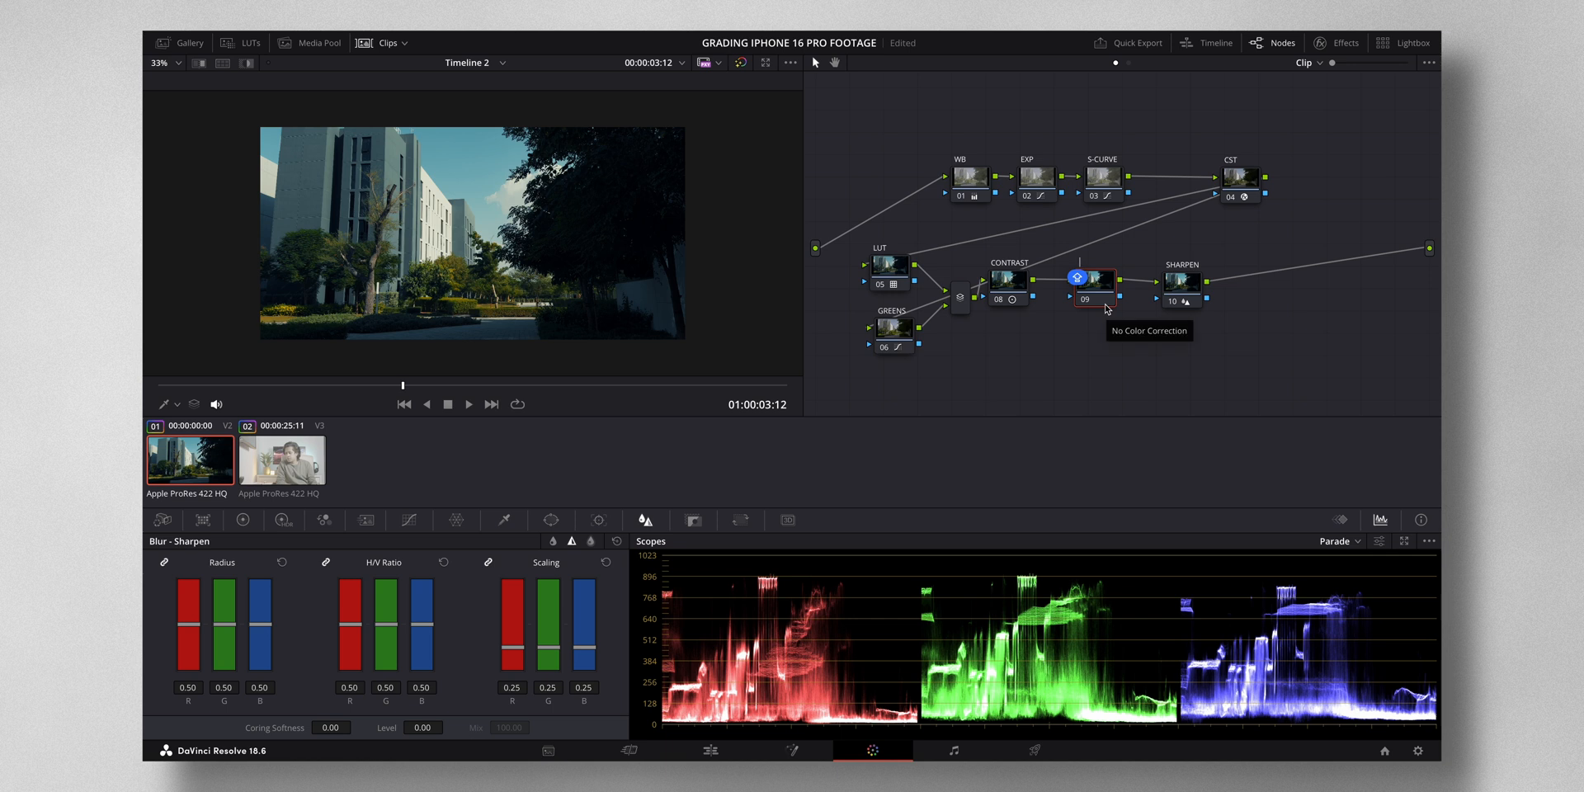
type("DEHA")
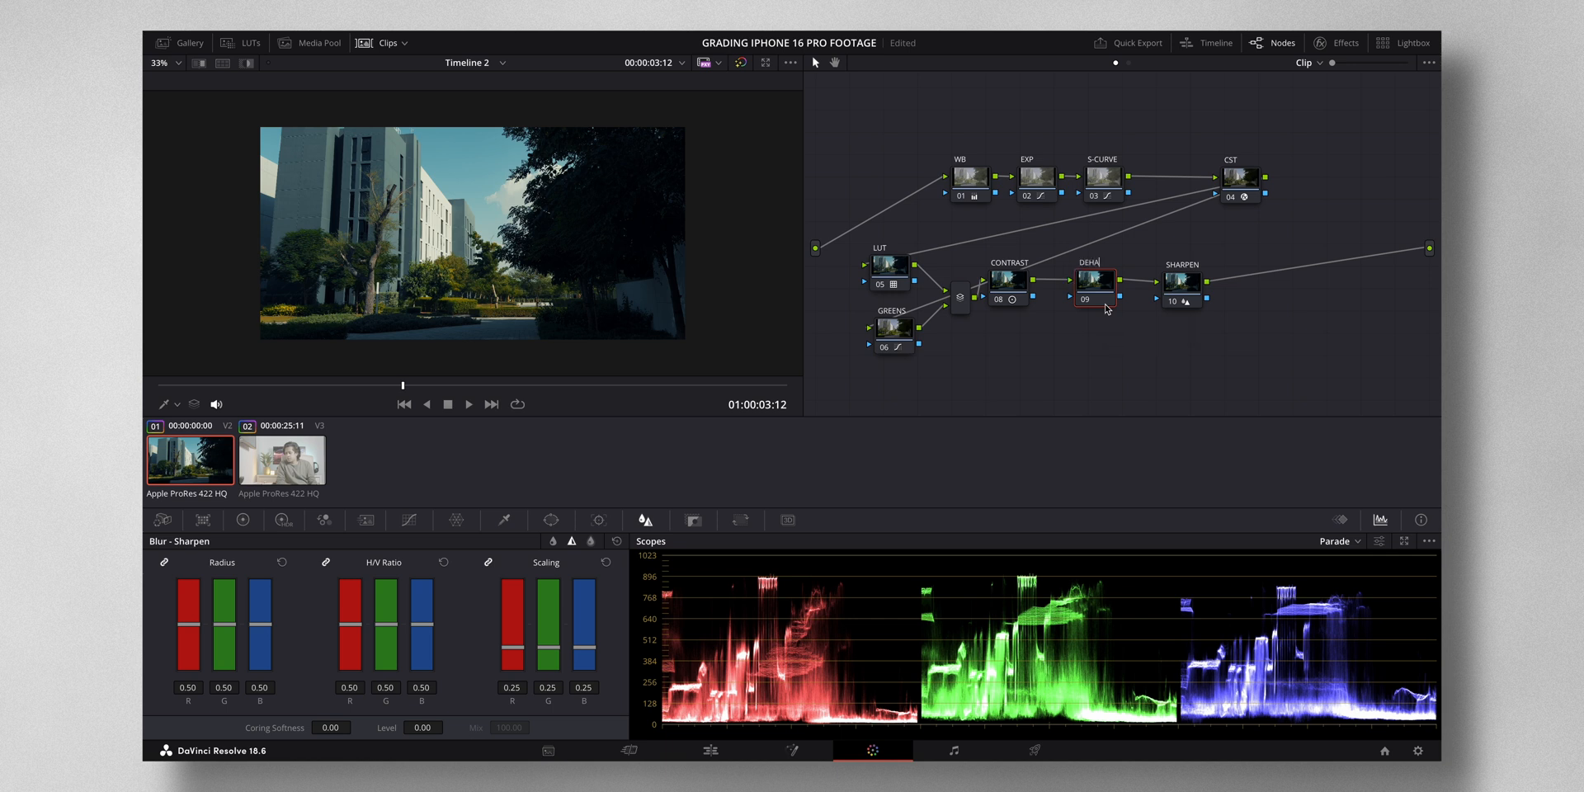
type("NCER")
key("Return")
Move the SHARPEN and DEHANCER nodes to widen the spacing in the lower node row.
left_click_drag(1177, 289, 1219, 289)
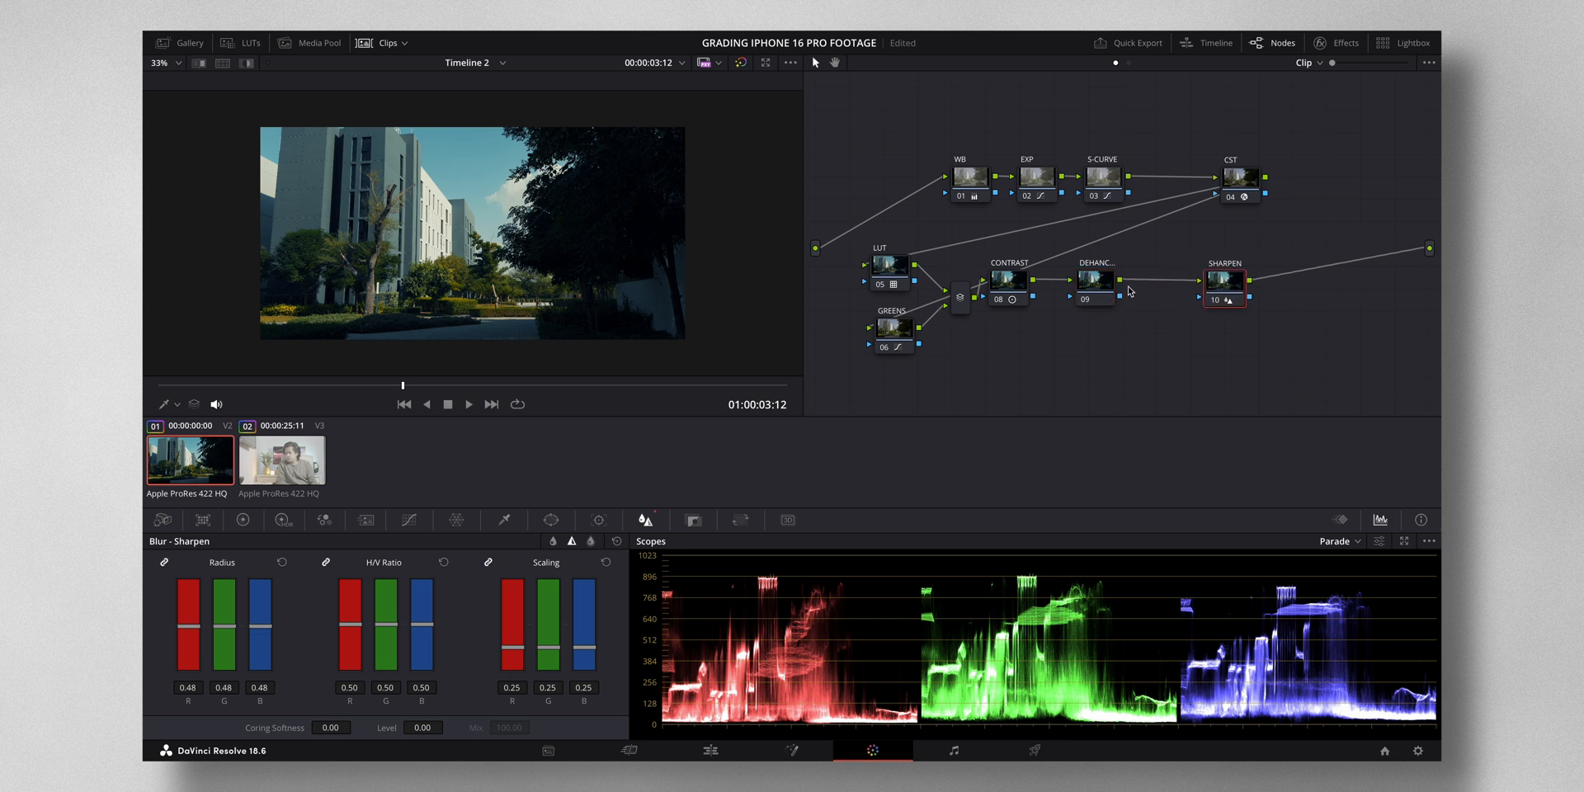
left_click_drag(1103, 289, 1114, 289)
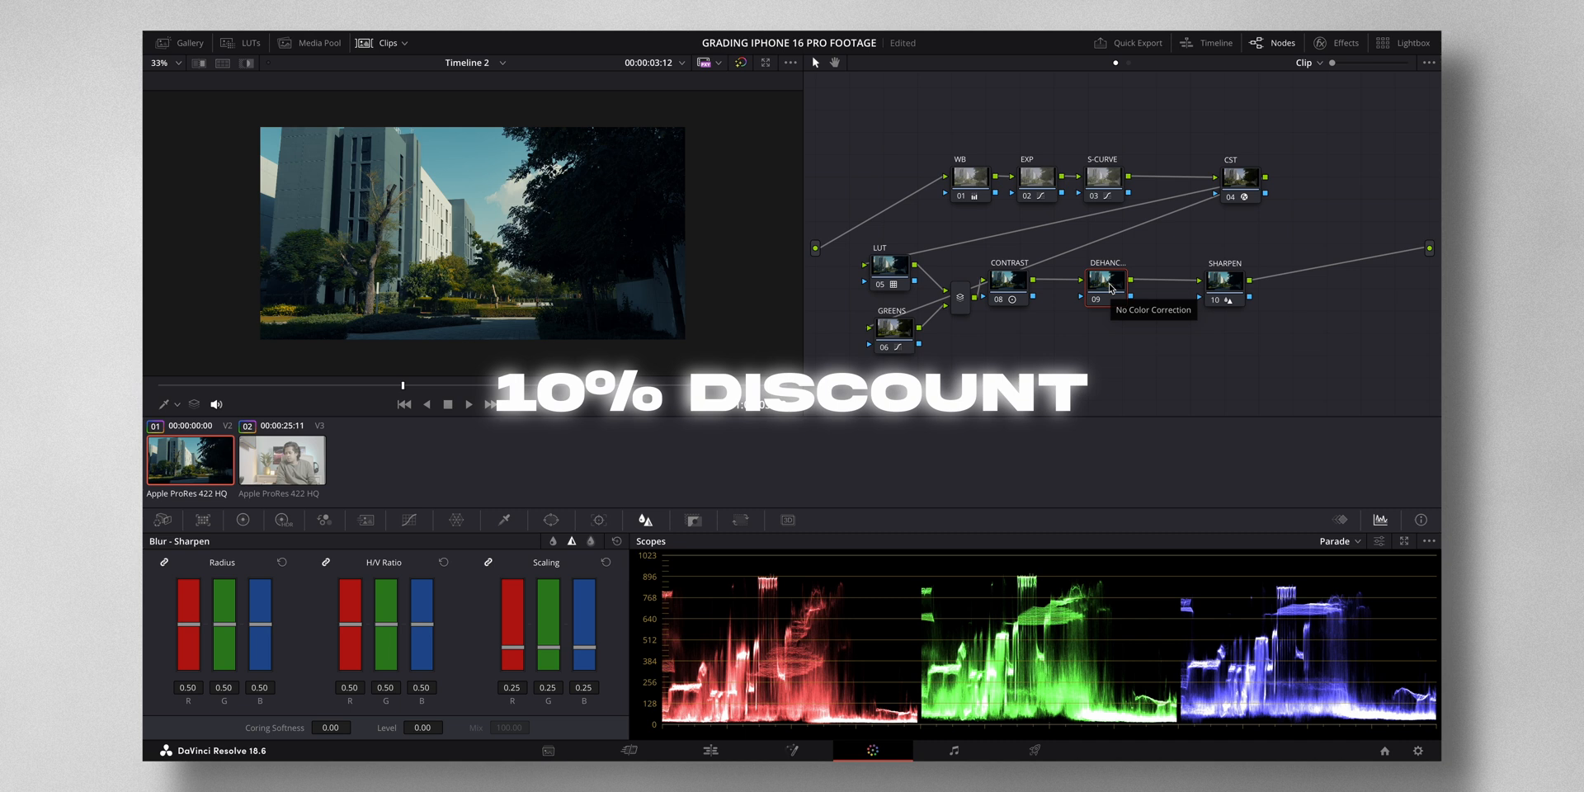
left_click_drag(1111, 288, 1108, 286)
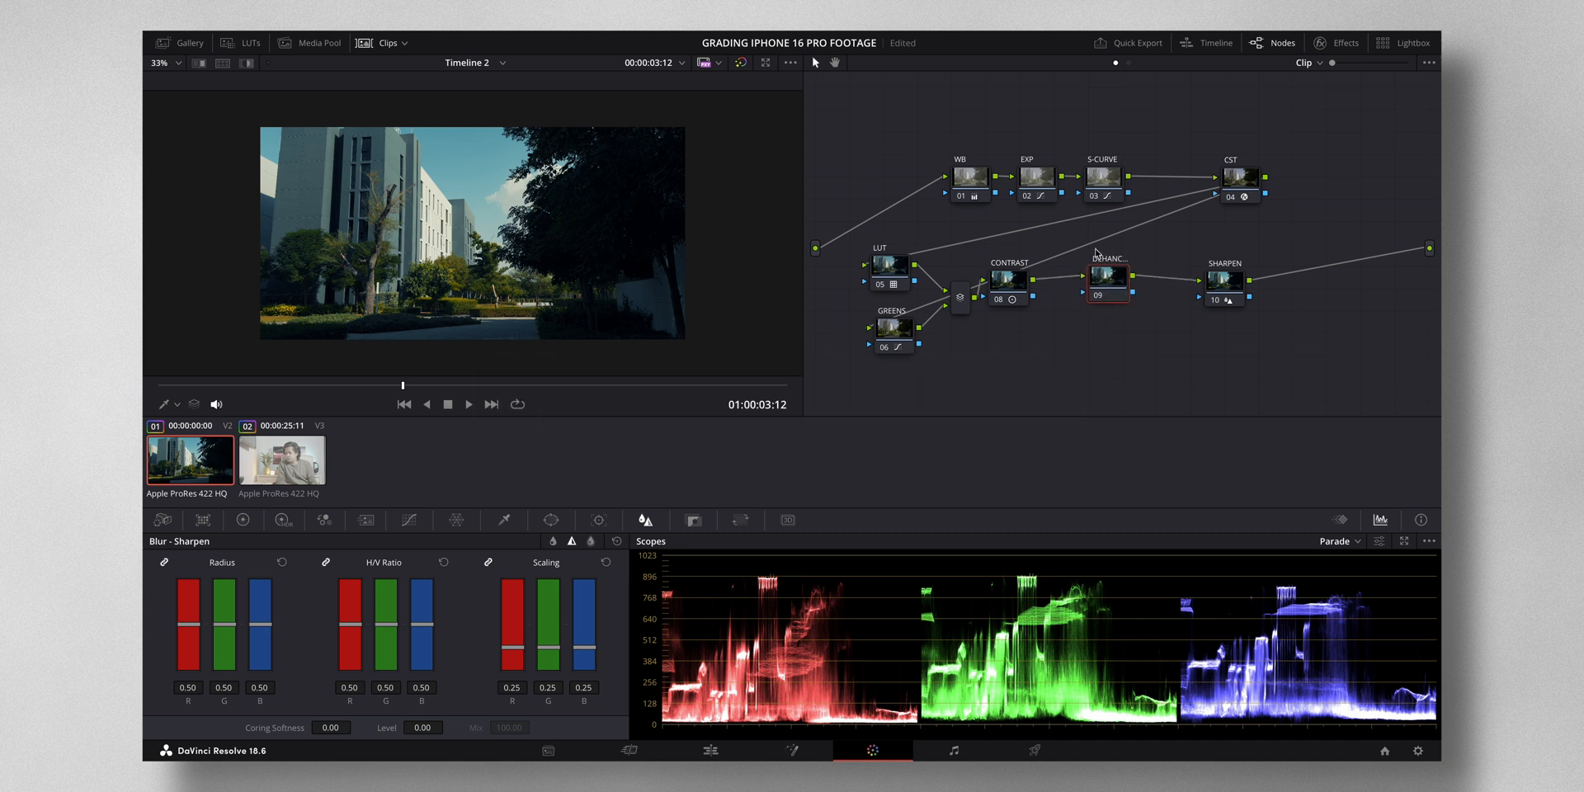
Apply the Dehancer Pro effect from the effects library to the DEHANCER node.
left_click(1344, 47)
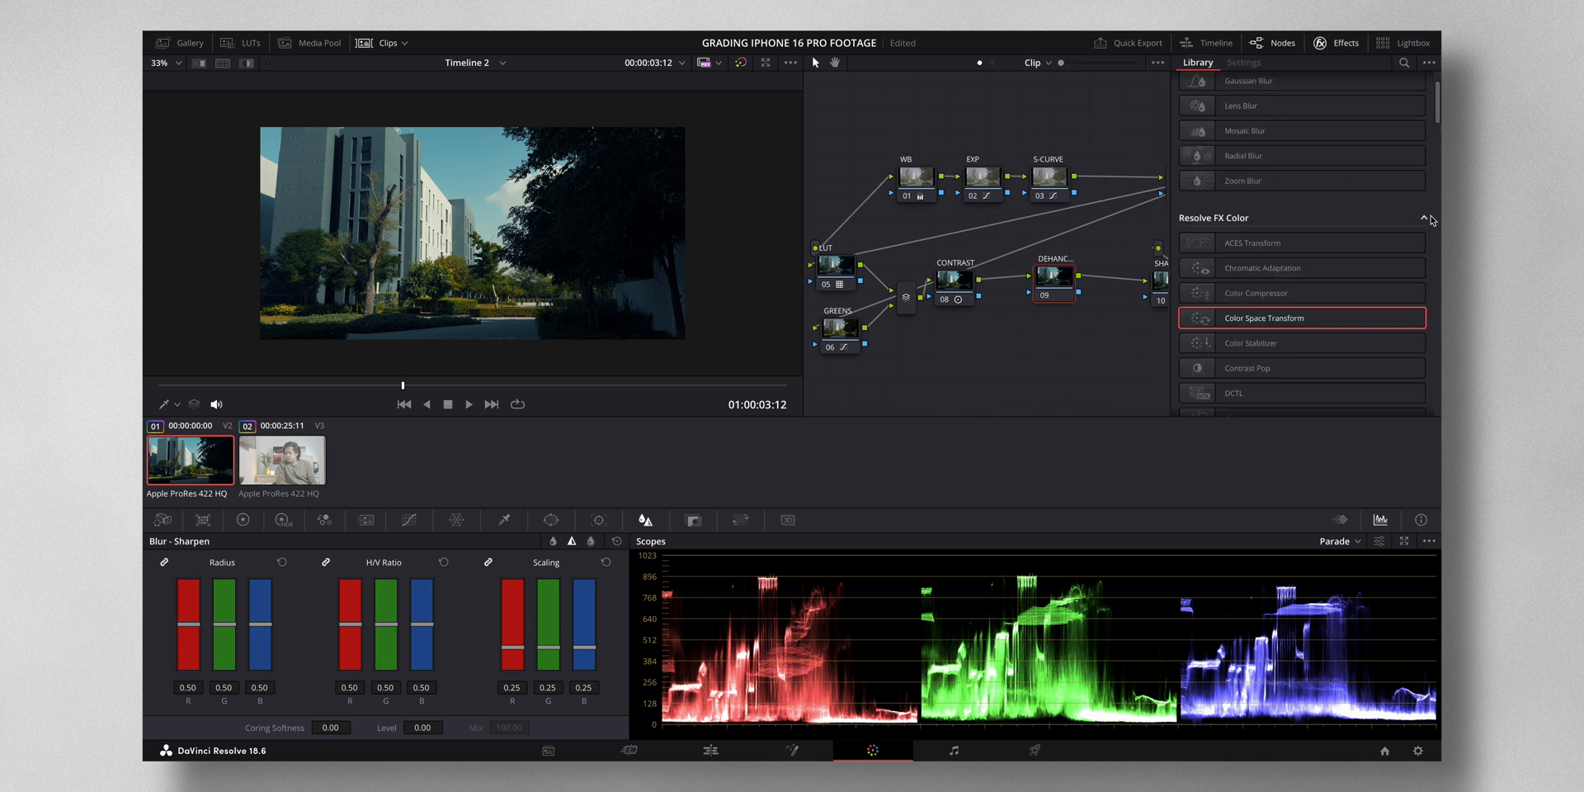
scroll(1431, 216, "down", 15)
left_click_drag(1316, 389, 1054, 281)
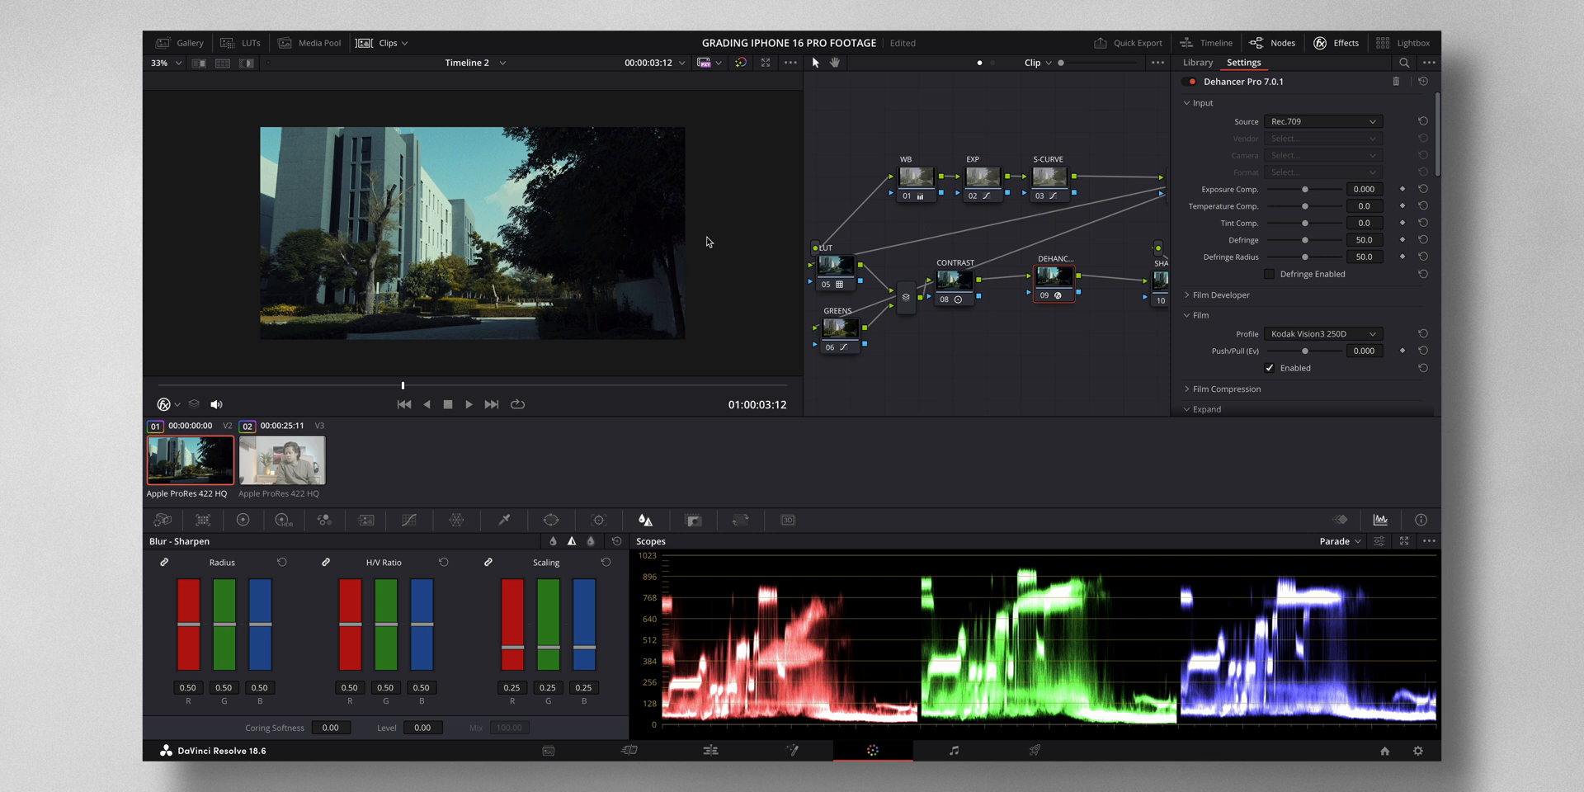
Disable all the Dehancer Pro effect sections, including Film, Expand, Print, Film Grain, Halation, Bloom and Vignette.
scroll(1328, 231, "down", 4)
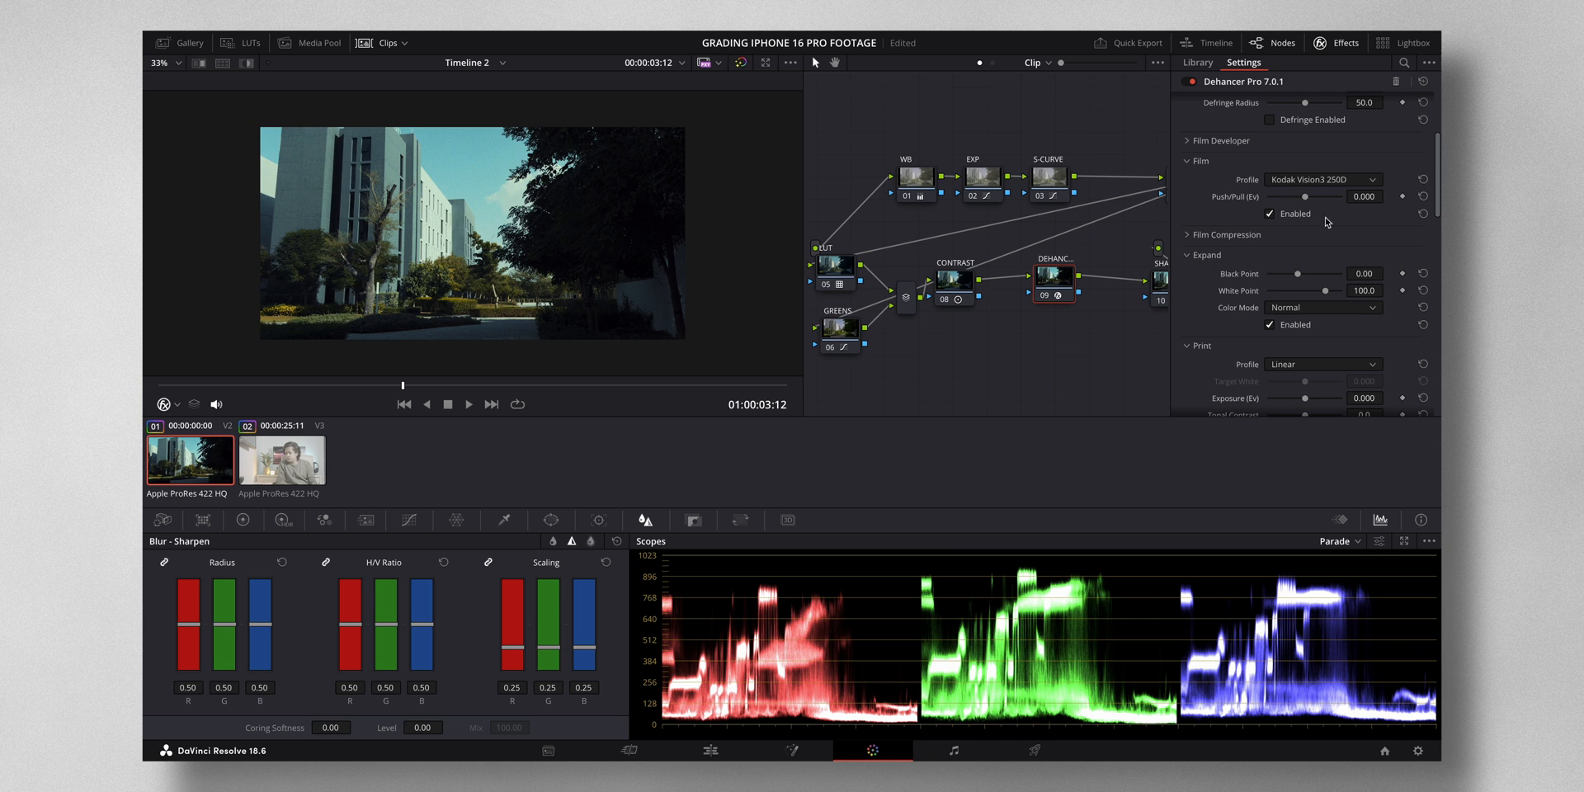
left_click(1270, 214)
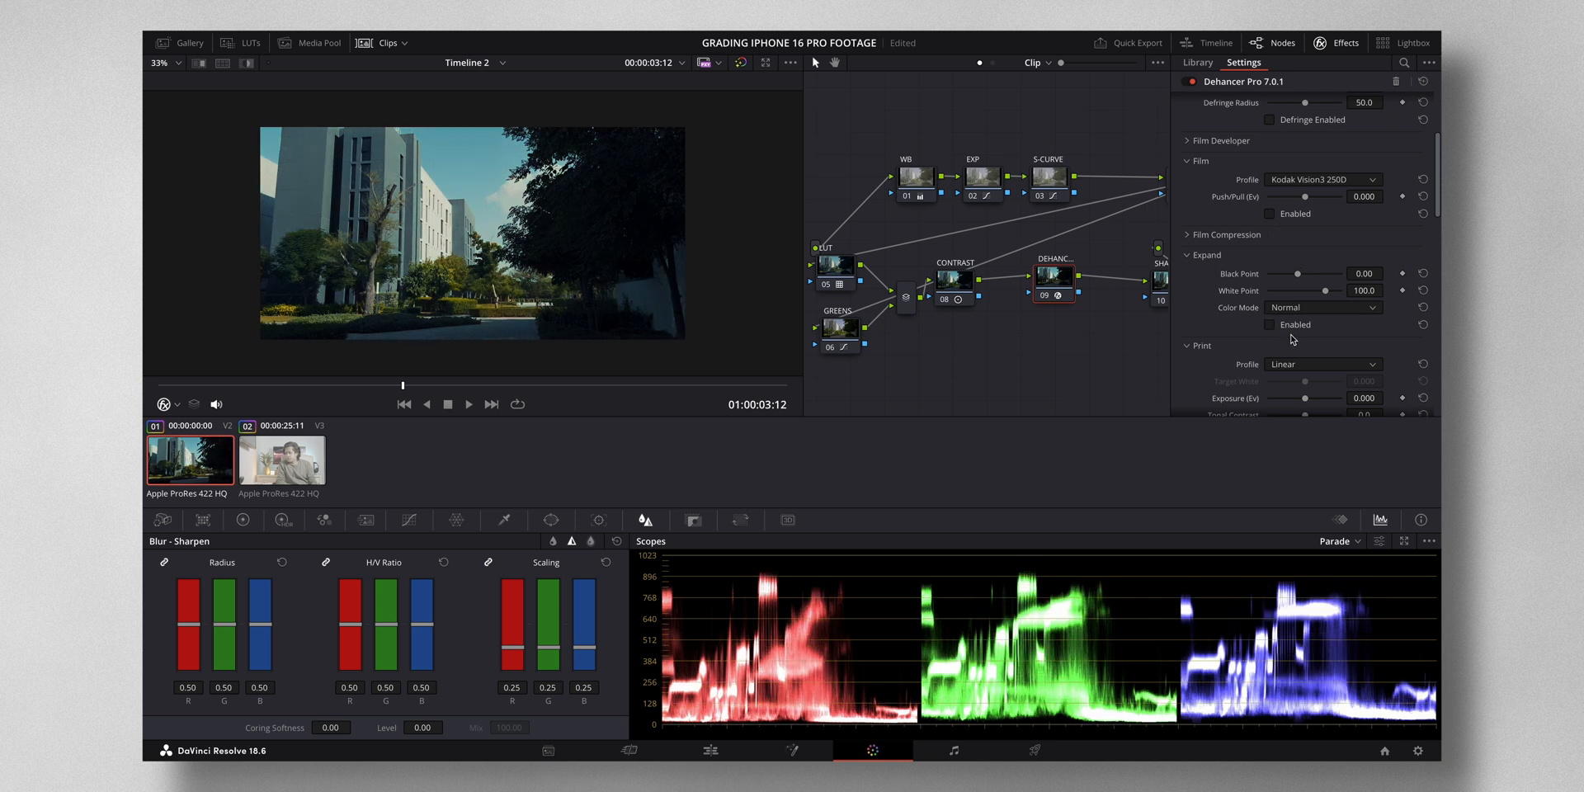
scroll(1293, 339, "down", 4)
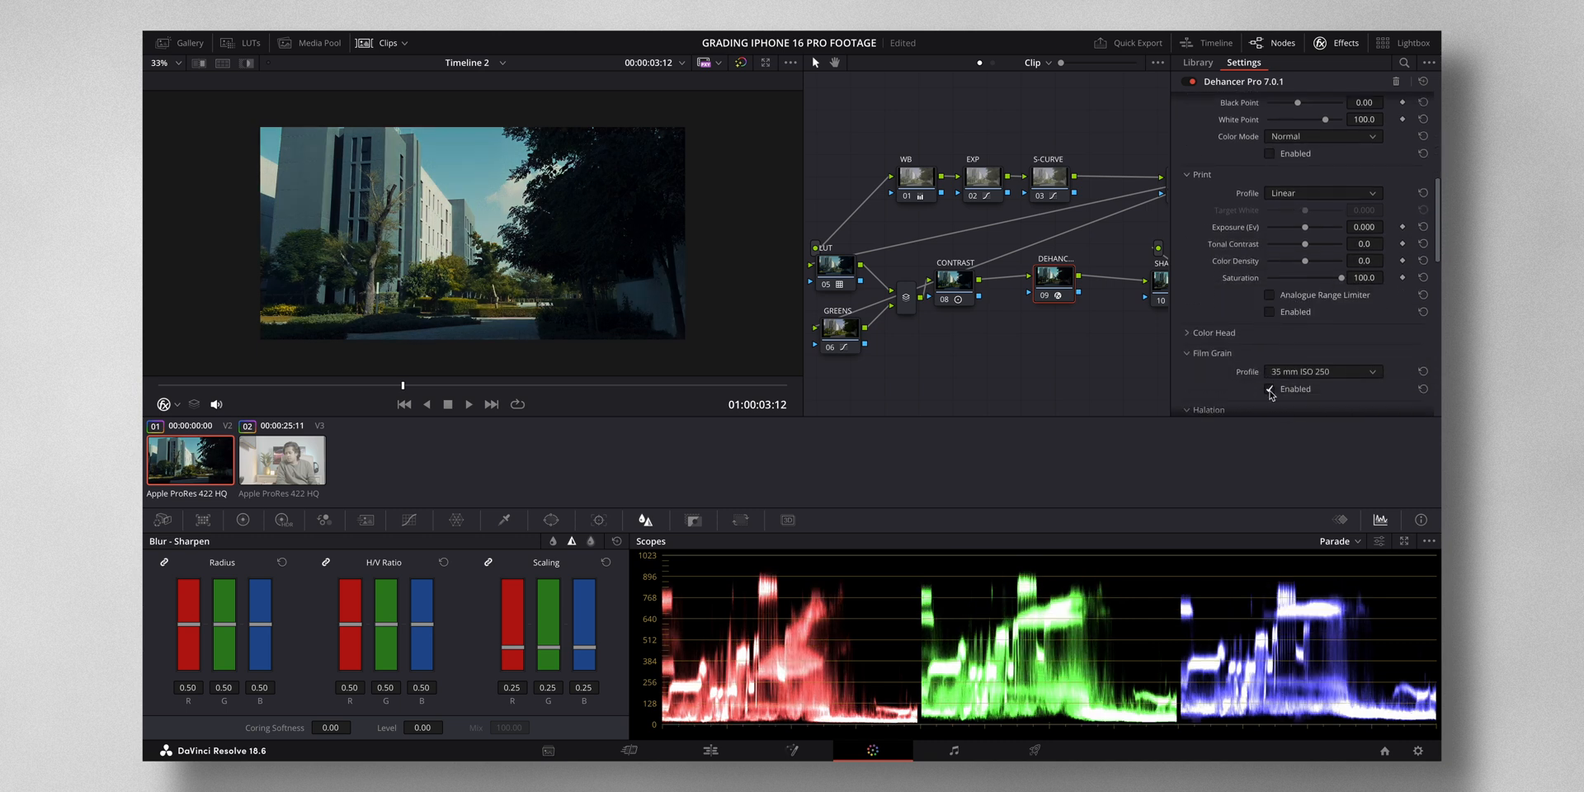
left_click(1270, 390)
scroll(1277, 367, "down", 10)
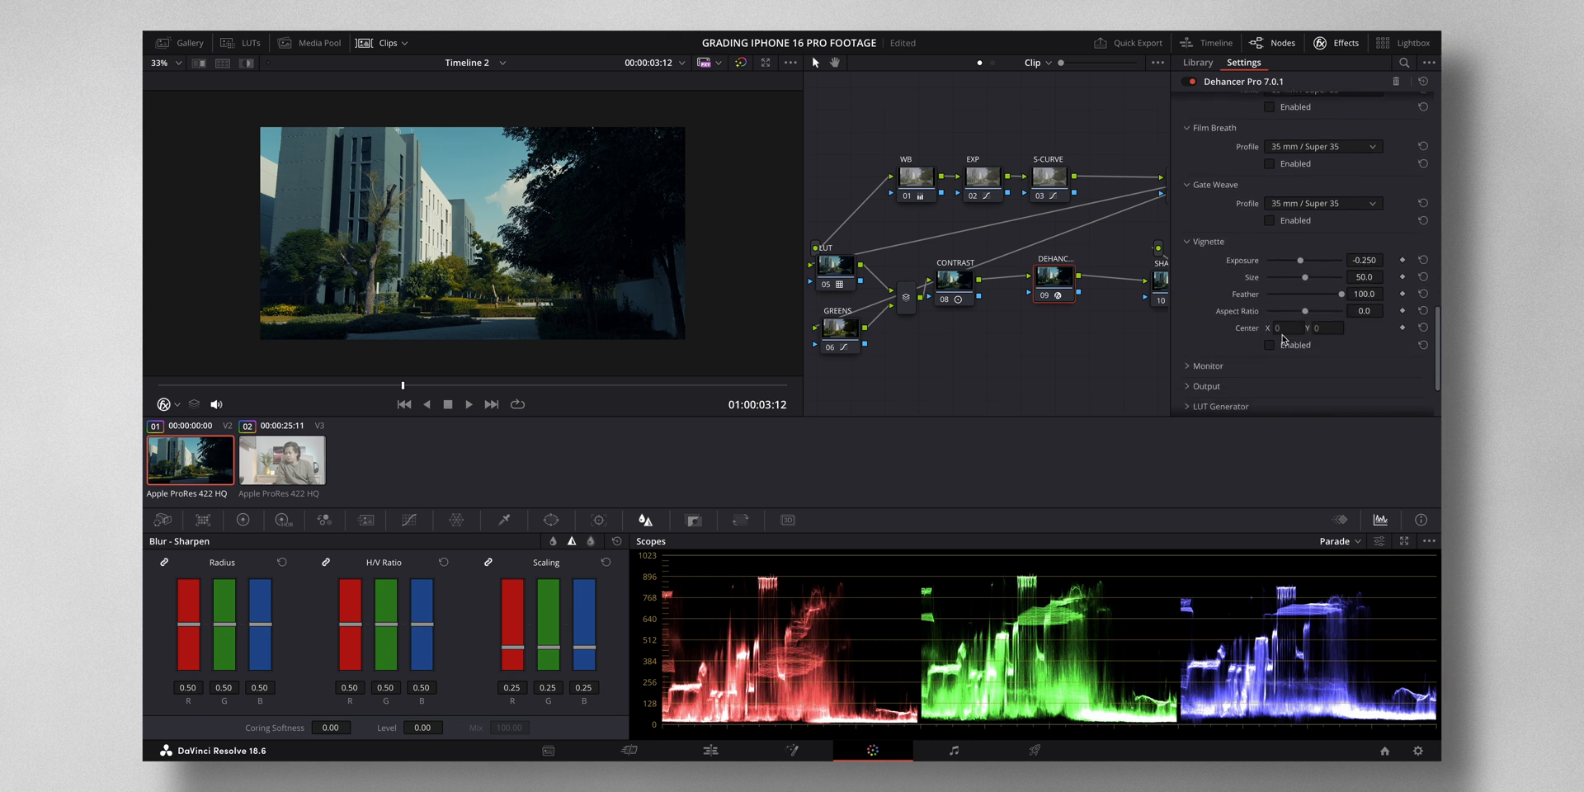
scroll(1284, 339, "up", 8)
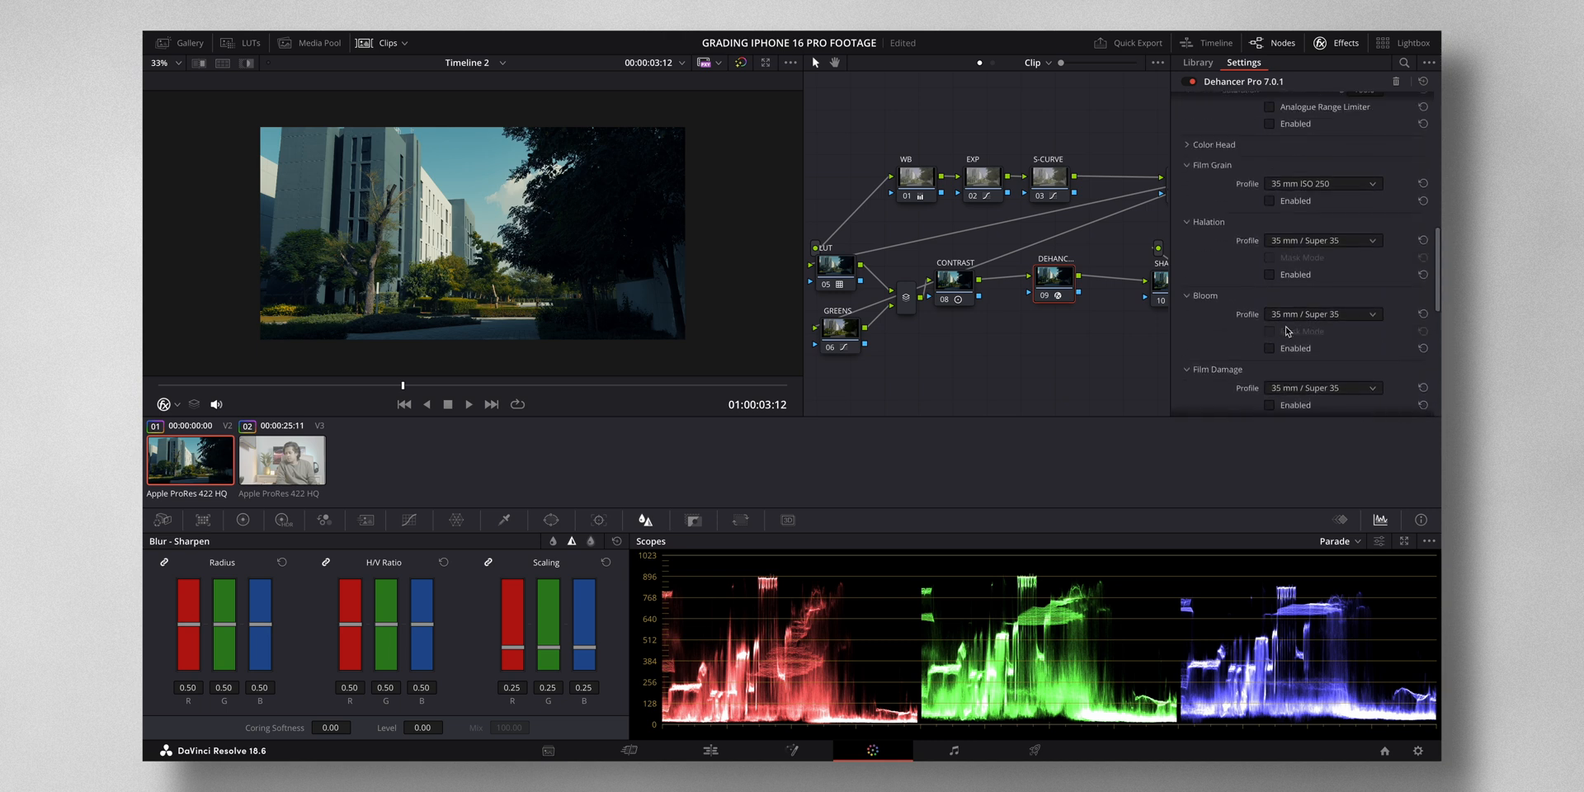
scroll(1288, 331, "up", 8)
scroll(1249, 257, "down", 1)
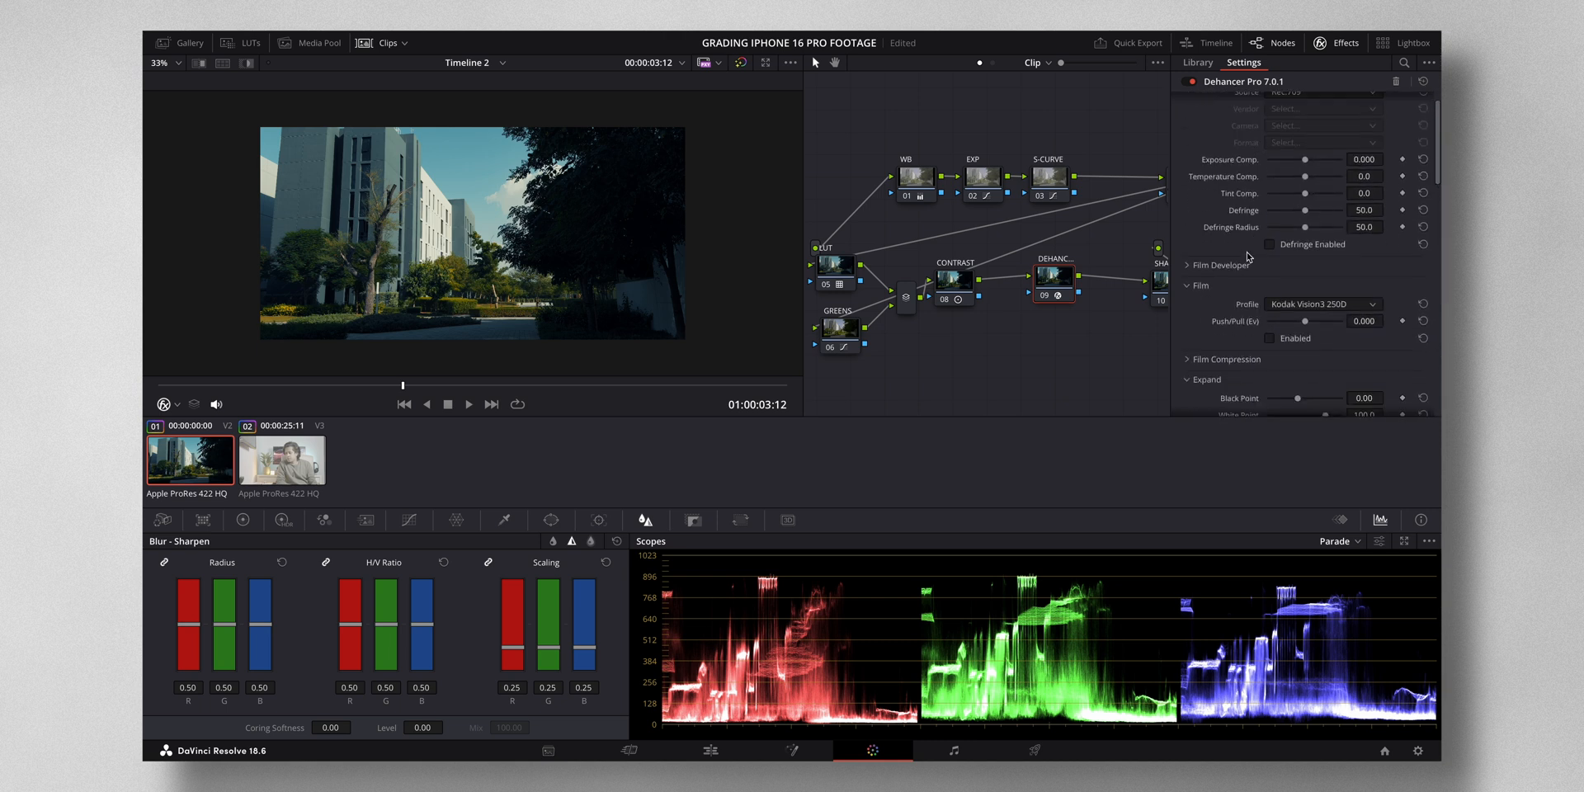
Switch Dehancer's Halation to the Custom profile, enable it and set its Source Limiter to 32.1.
scroll(1248, 256, "down", 5)
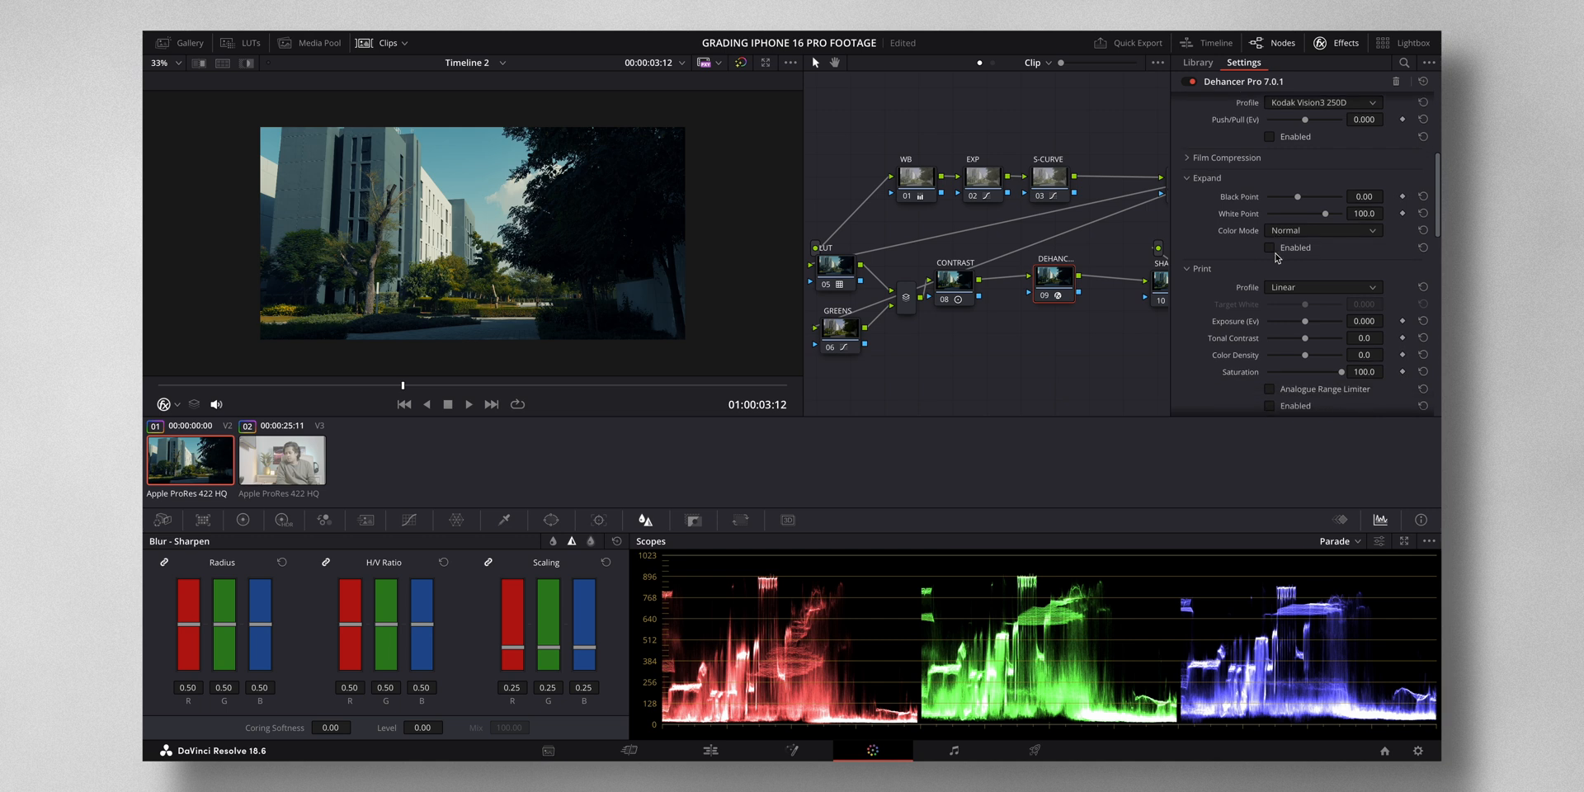
scroll(1277, 257, "down", 5)
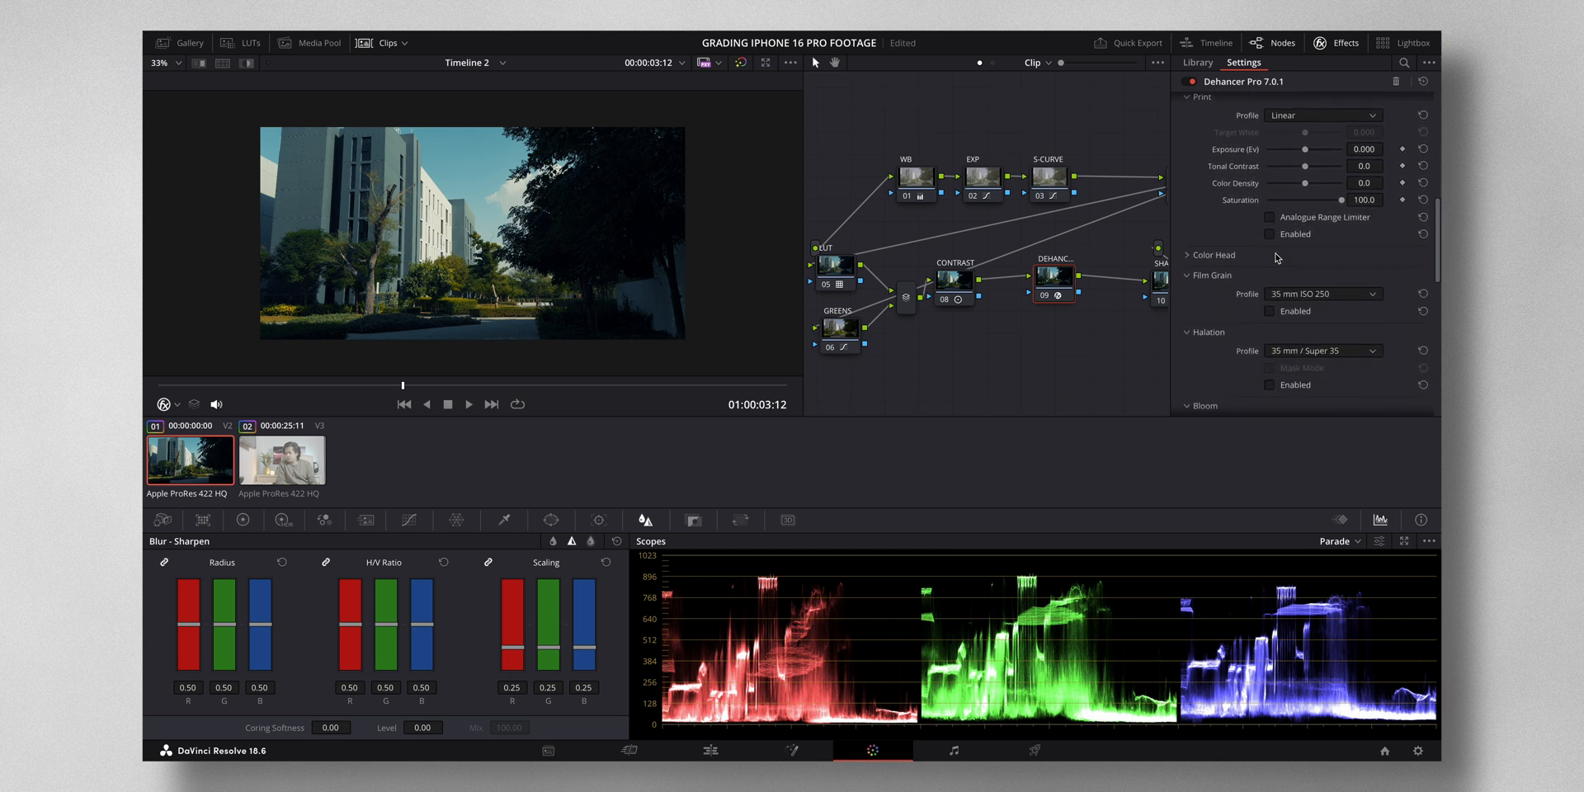
scroll(1277, 257, "down", 4)
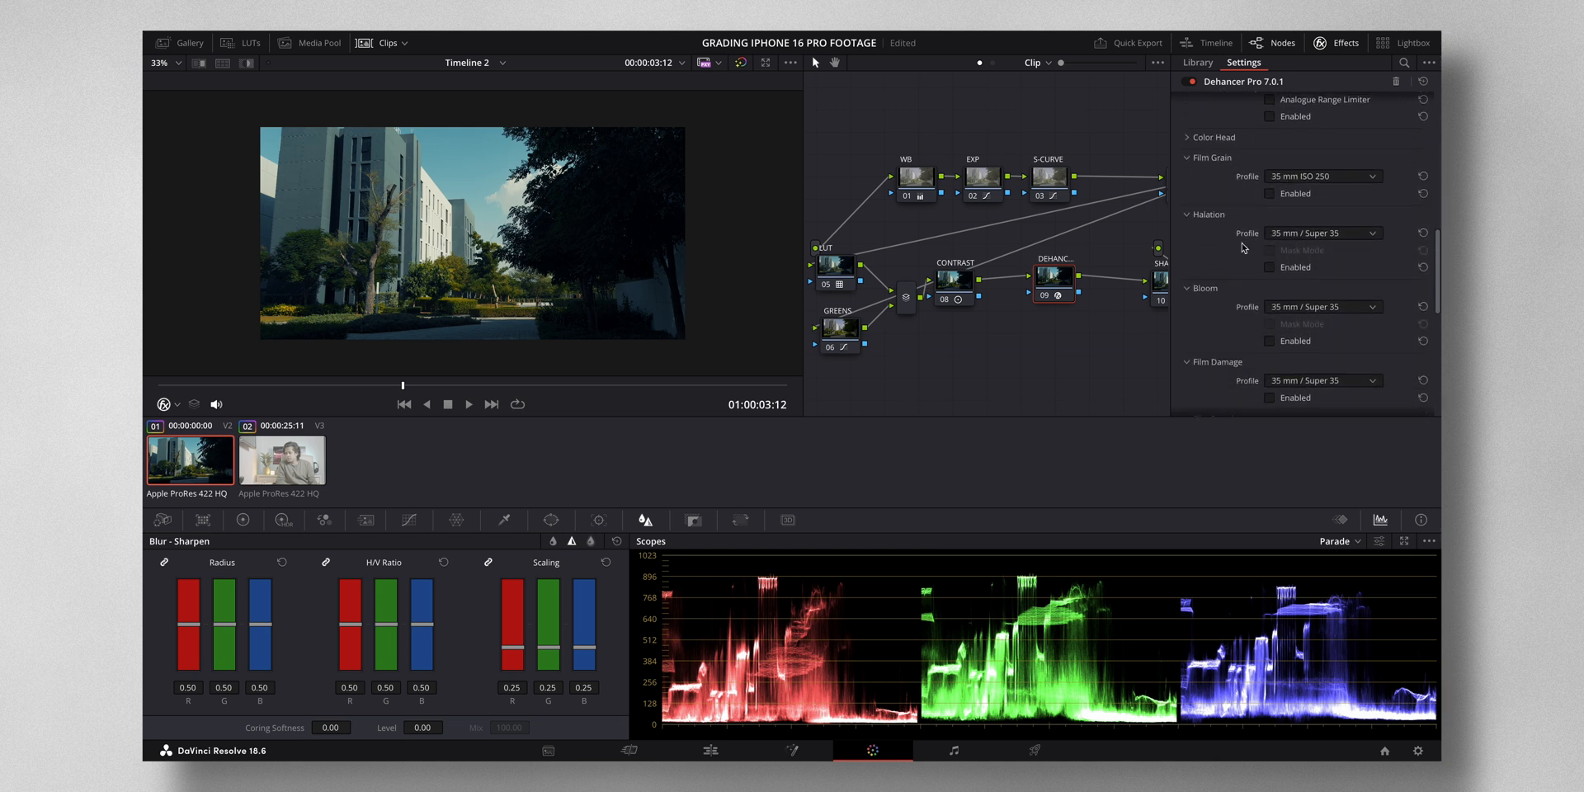
left_click(1328, 236)
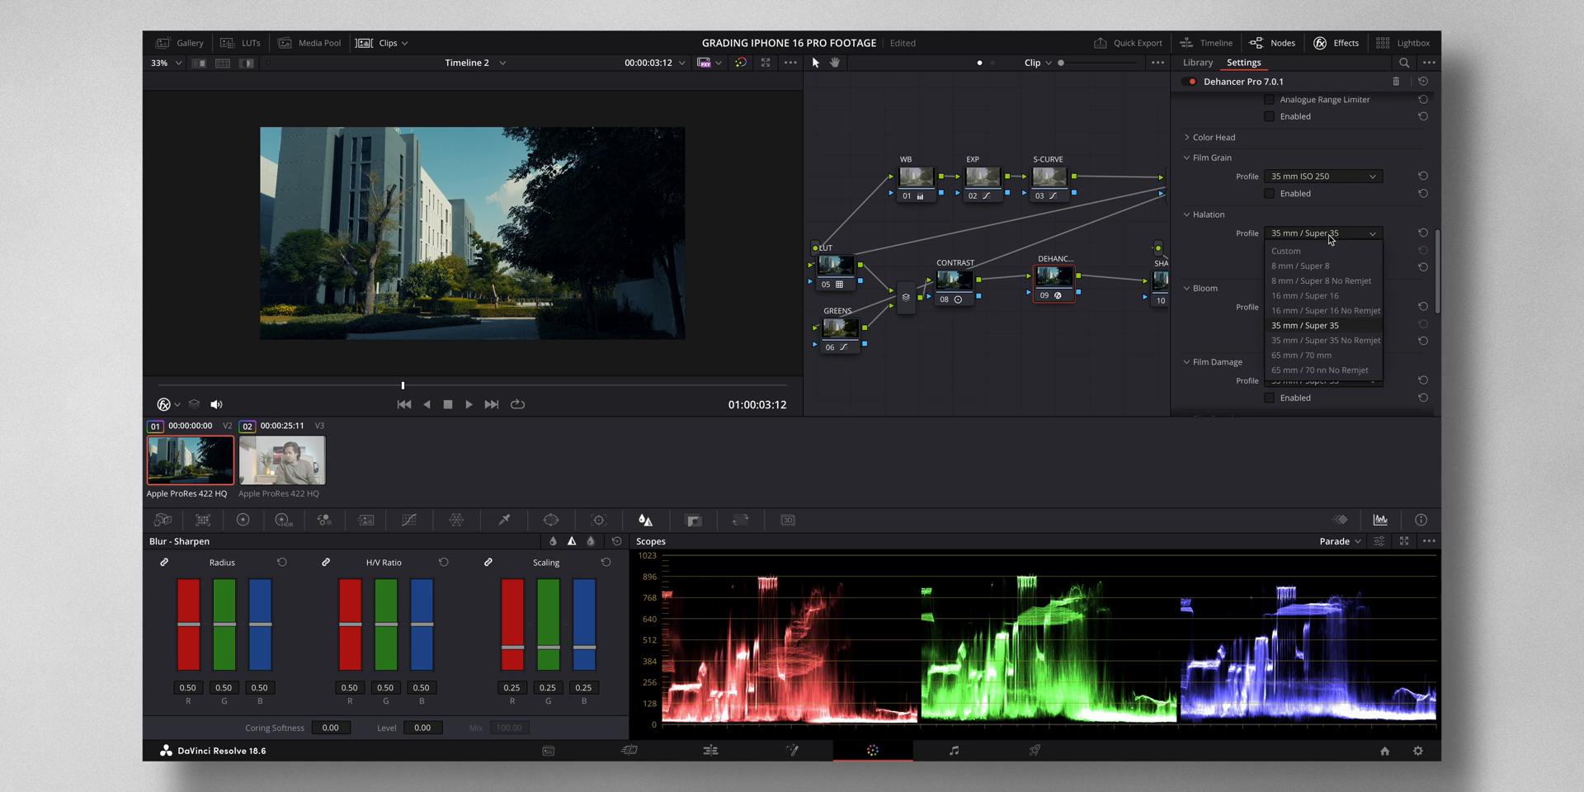
left_click(1318, 250)
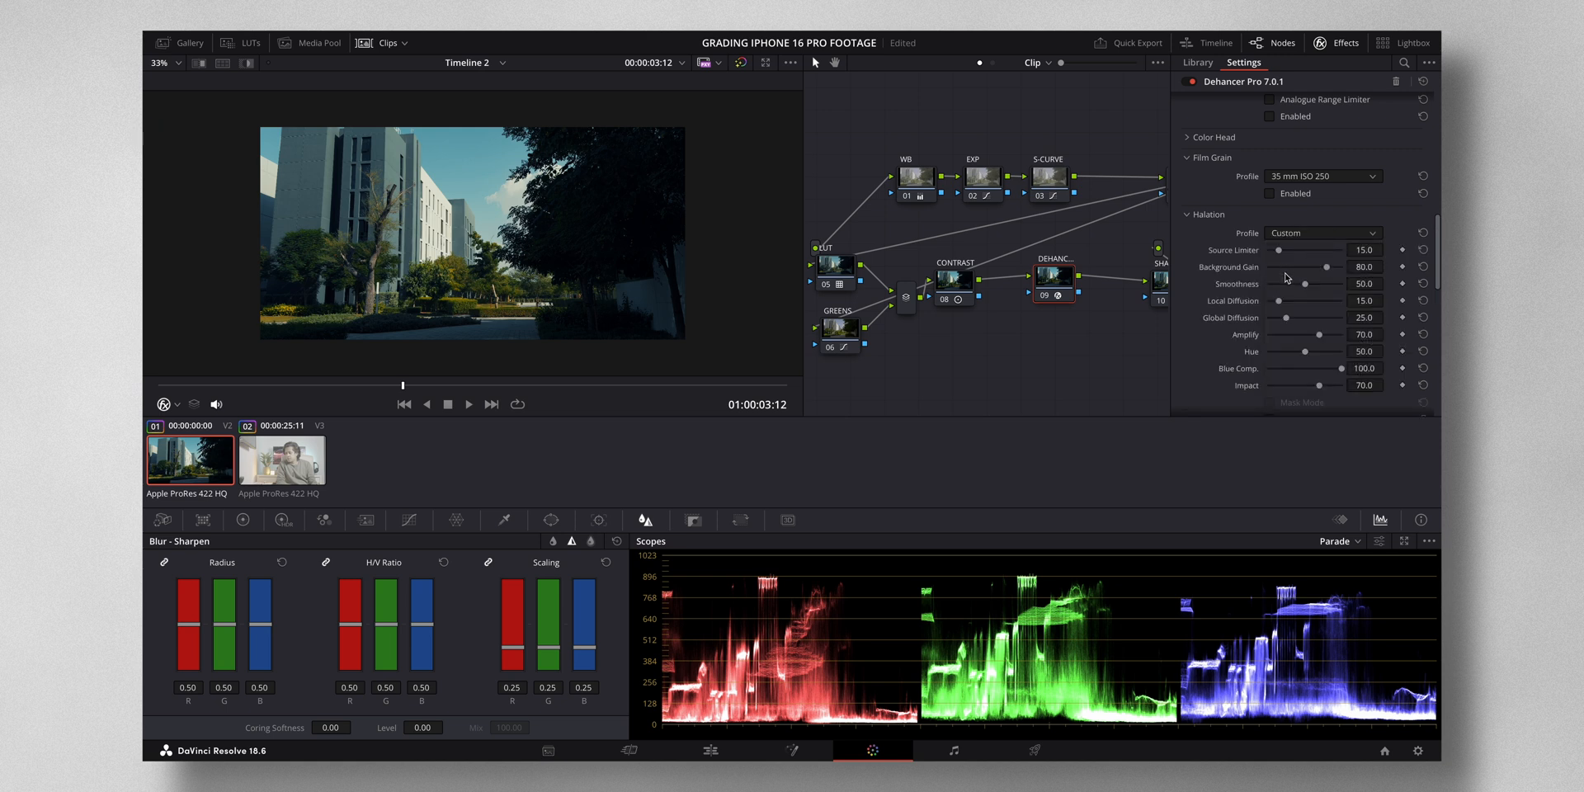
scroll(1285, 278, "down", 2)
left_click(1271, 377)
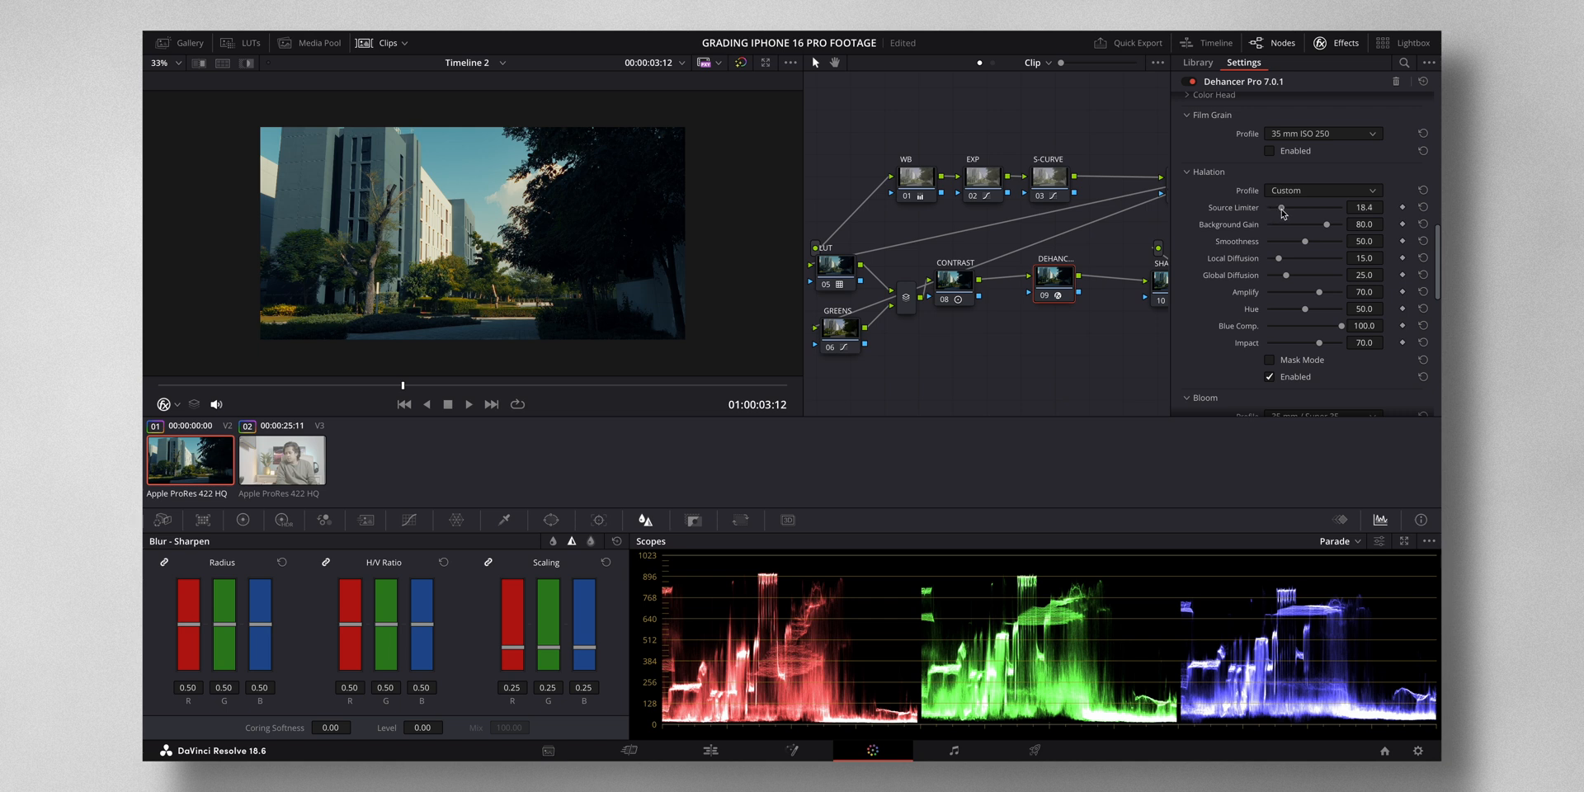
left_click_drag(1280, 209, 1289, 210)
left_click_drag(1291, 209, 1292, 210)
Switch Dehancer's Bloom to the Custom profile and enable it.
scroll(1289, 226, "down", 3)
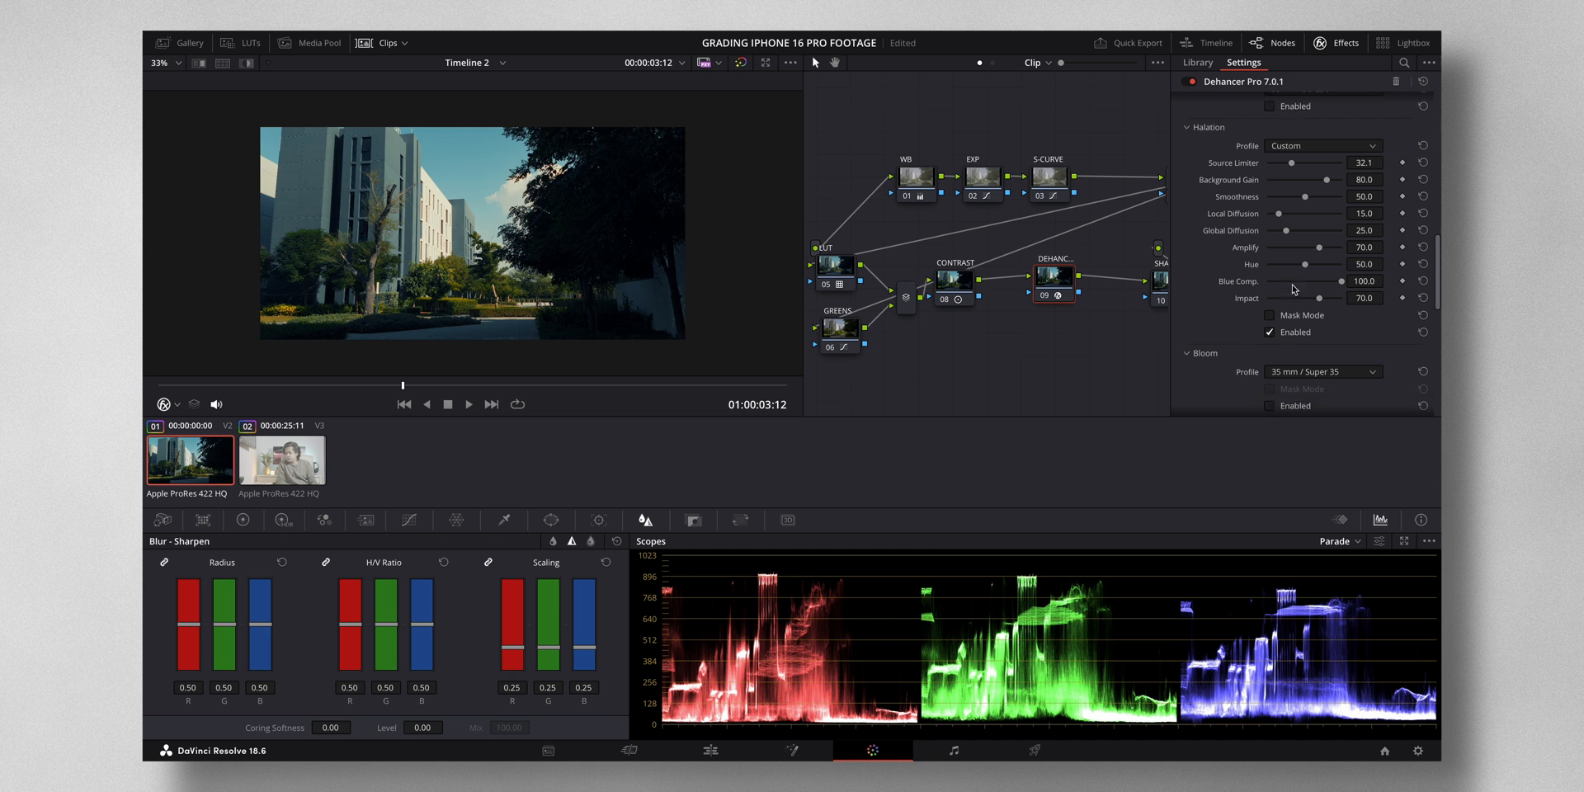
scroll(1293, 270, "down", 6)
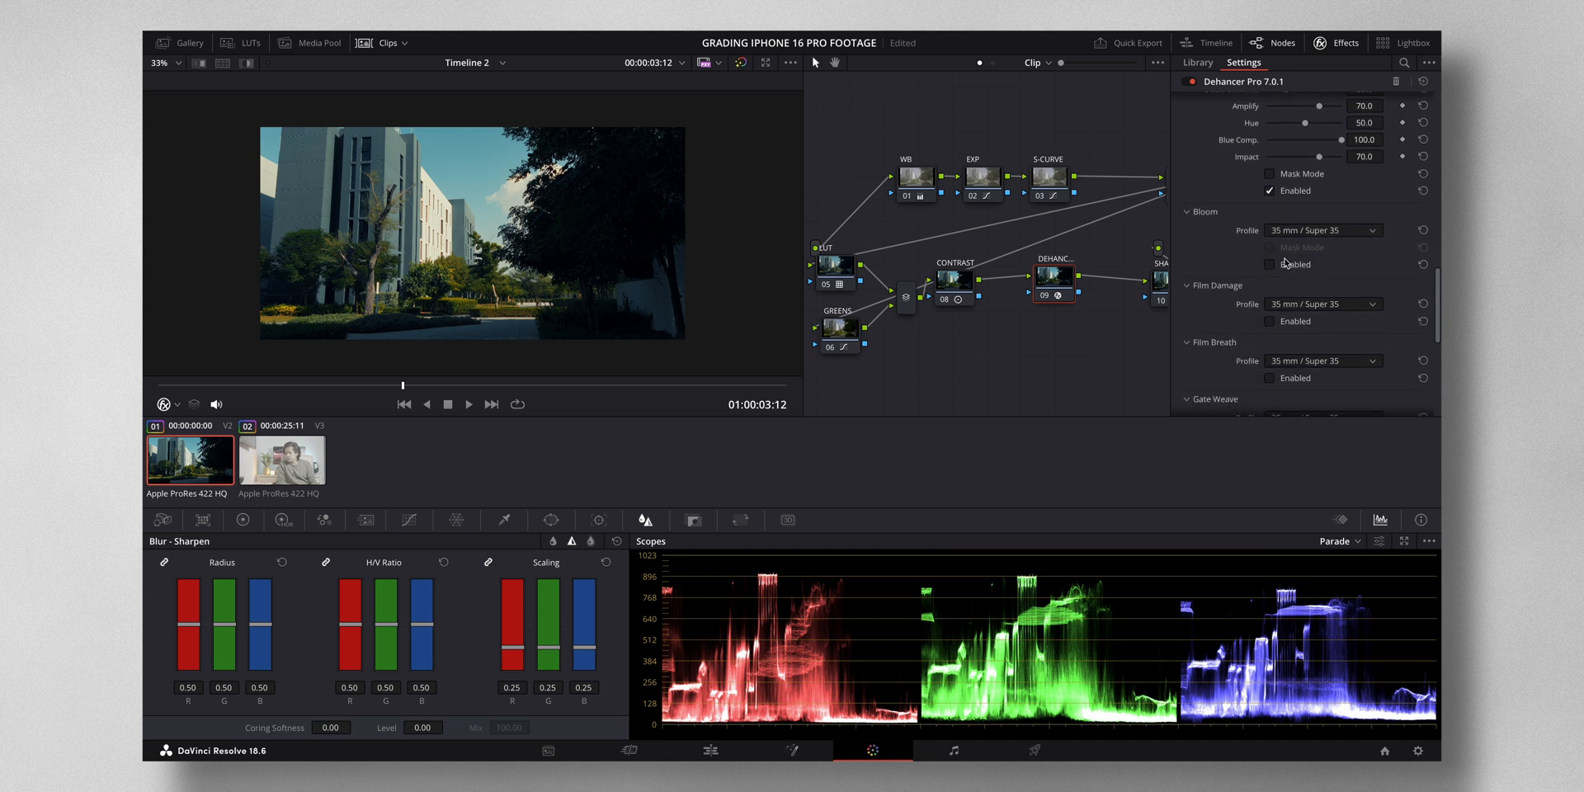
left_click(1322, 234)
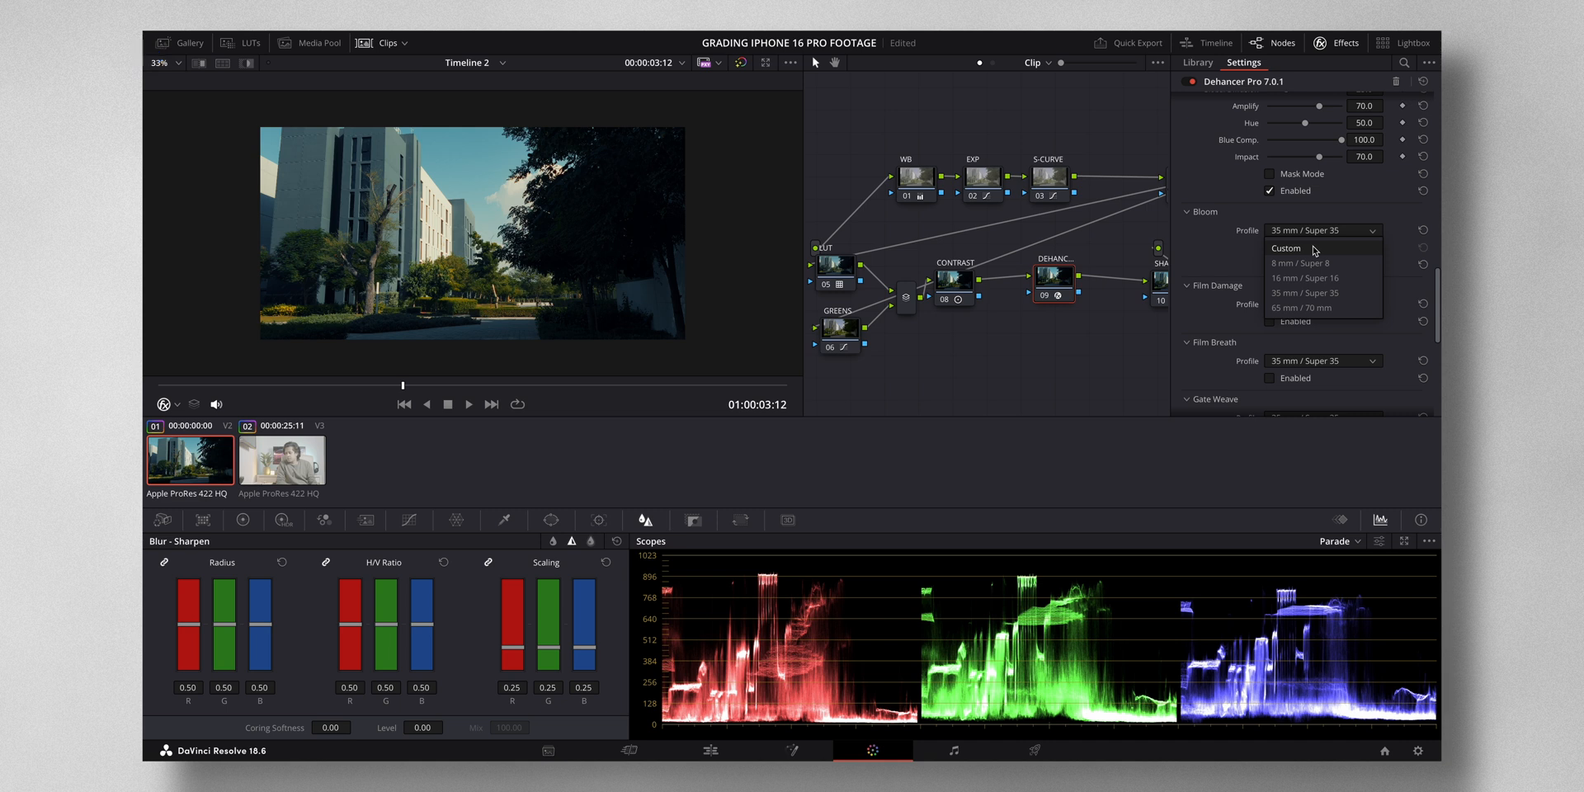
left_click(1316, 248)
scroll(1303, 246, "down", 5)
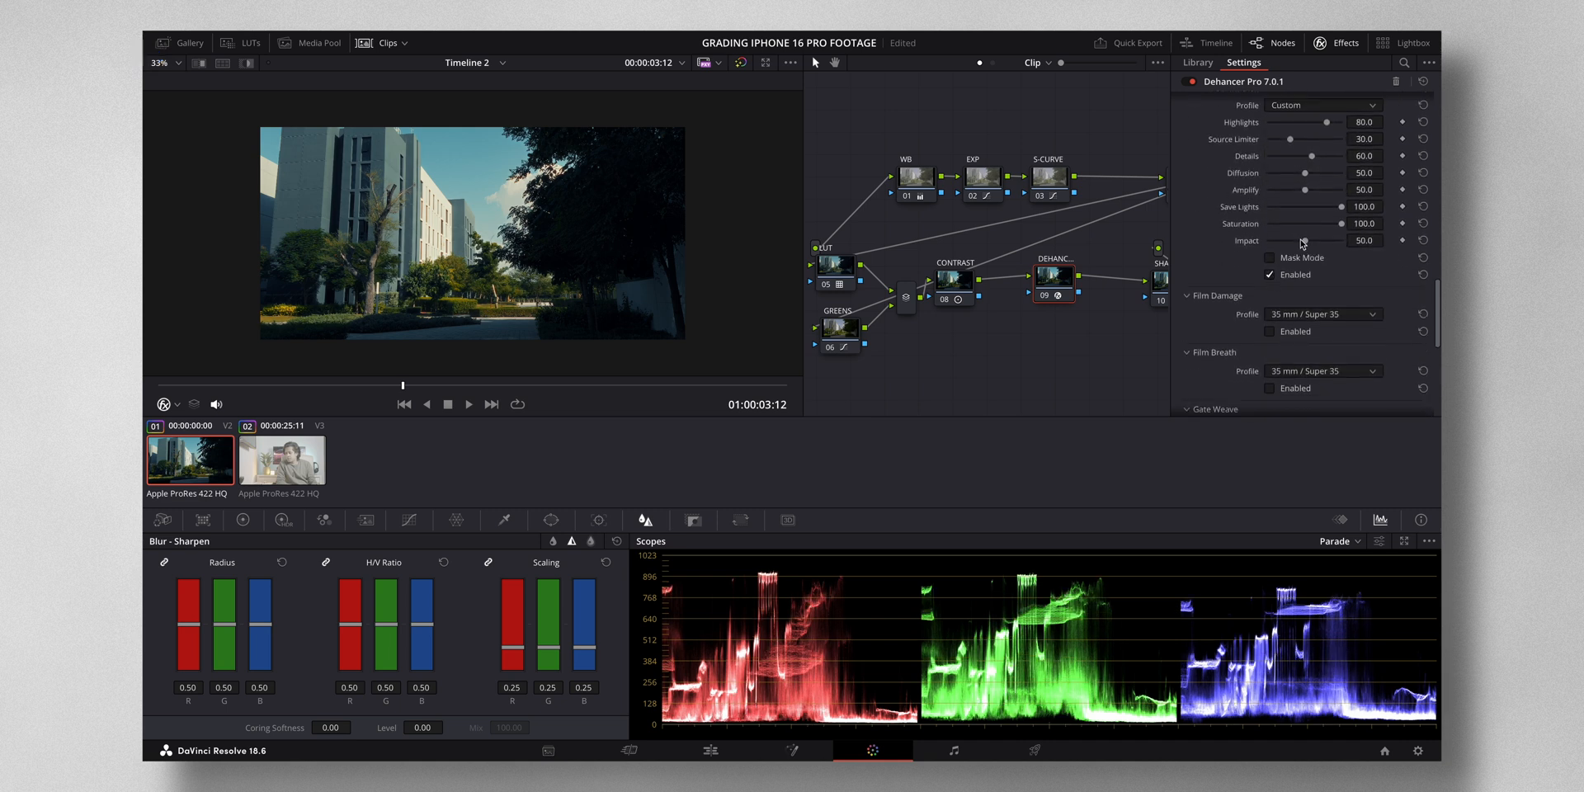
Set Bloom's Source Limiter to 40.3, Diffusion to 67.9 and Amplify to 56.9.
scroll(1303, 243, "up", 2)
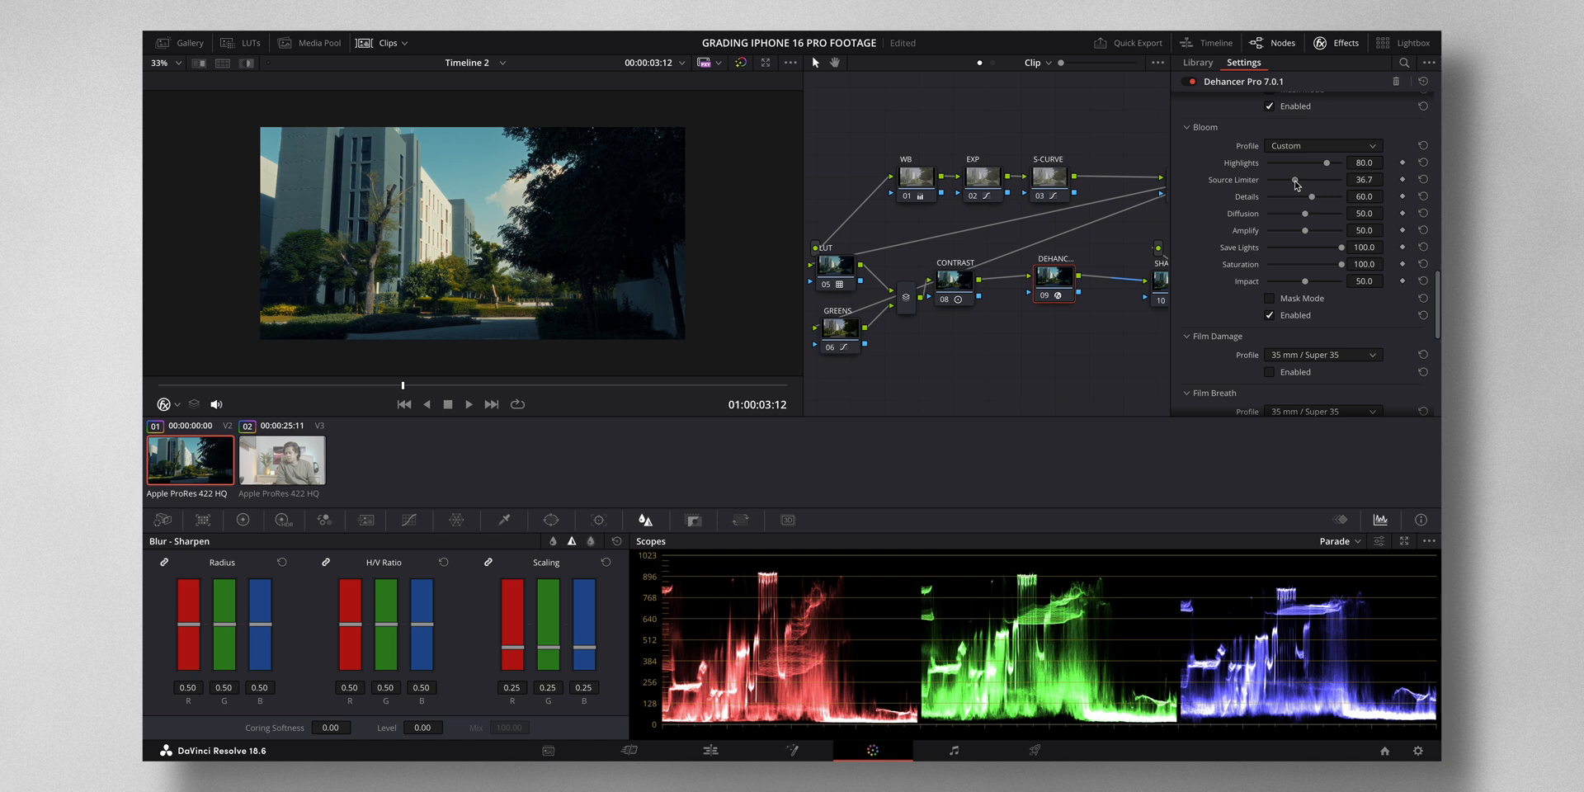
left_click_drag(1299, 185, 1300, 185)
left_click_drag(1307, 231, 1309, 233)
Switch Dehancer's Film Grain to the Custom profile and enable it.
scroll(1191, 280, "down", 2)
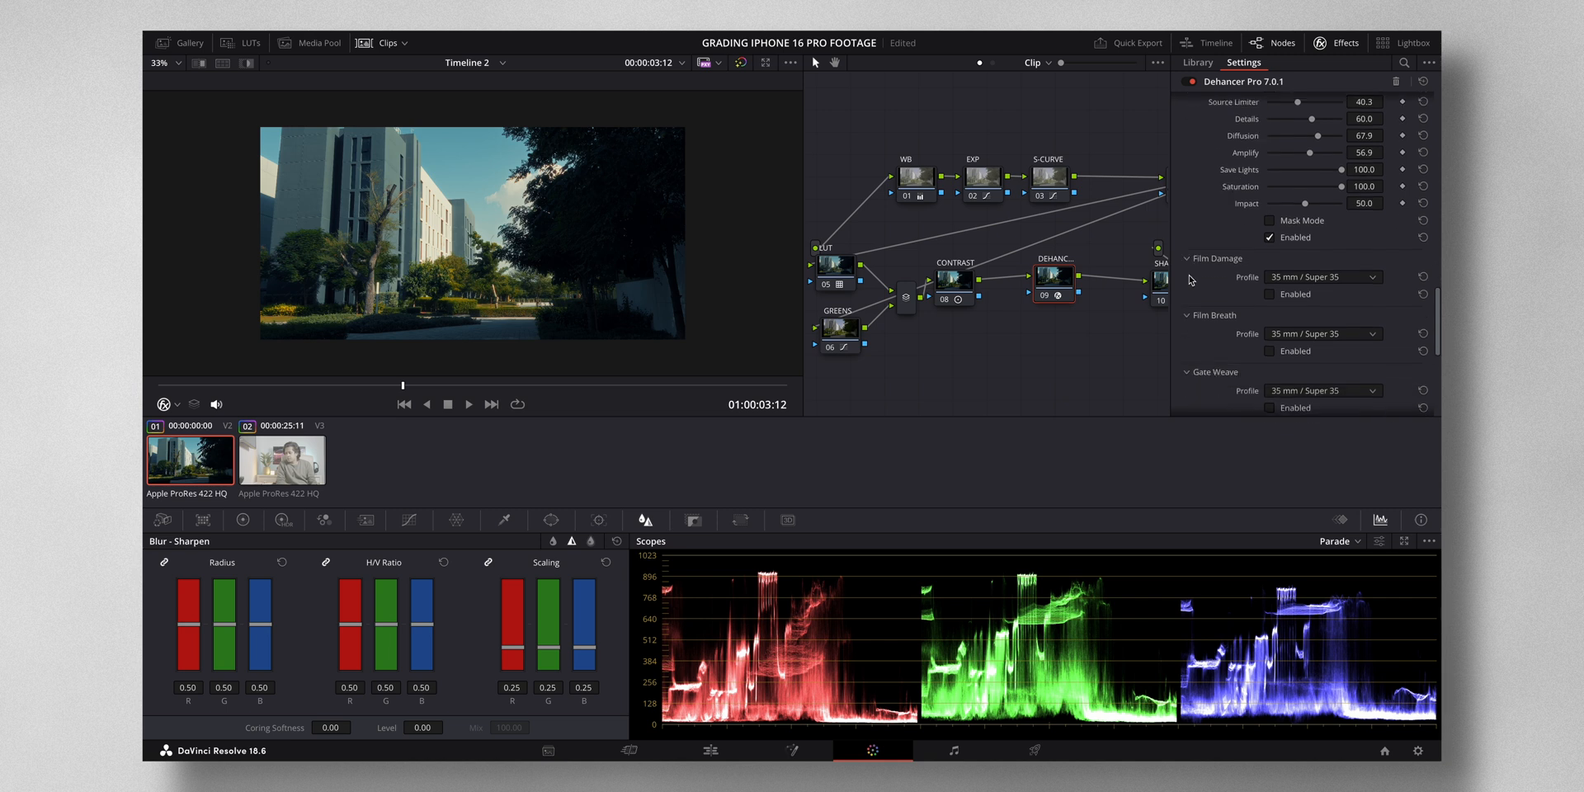
scroll(1191, 280, "up", 8)
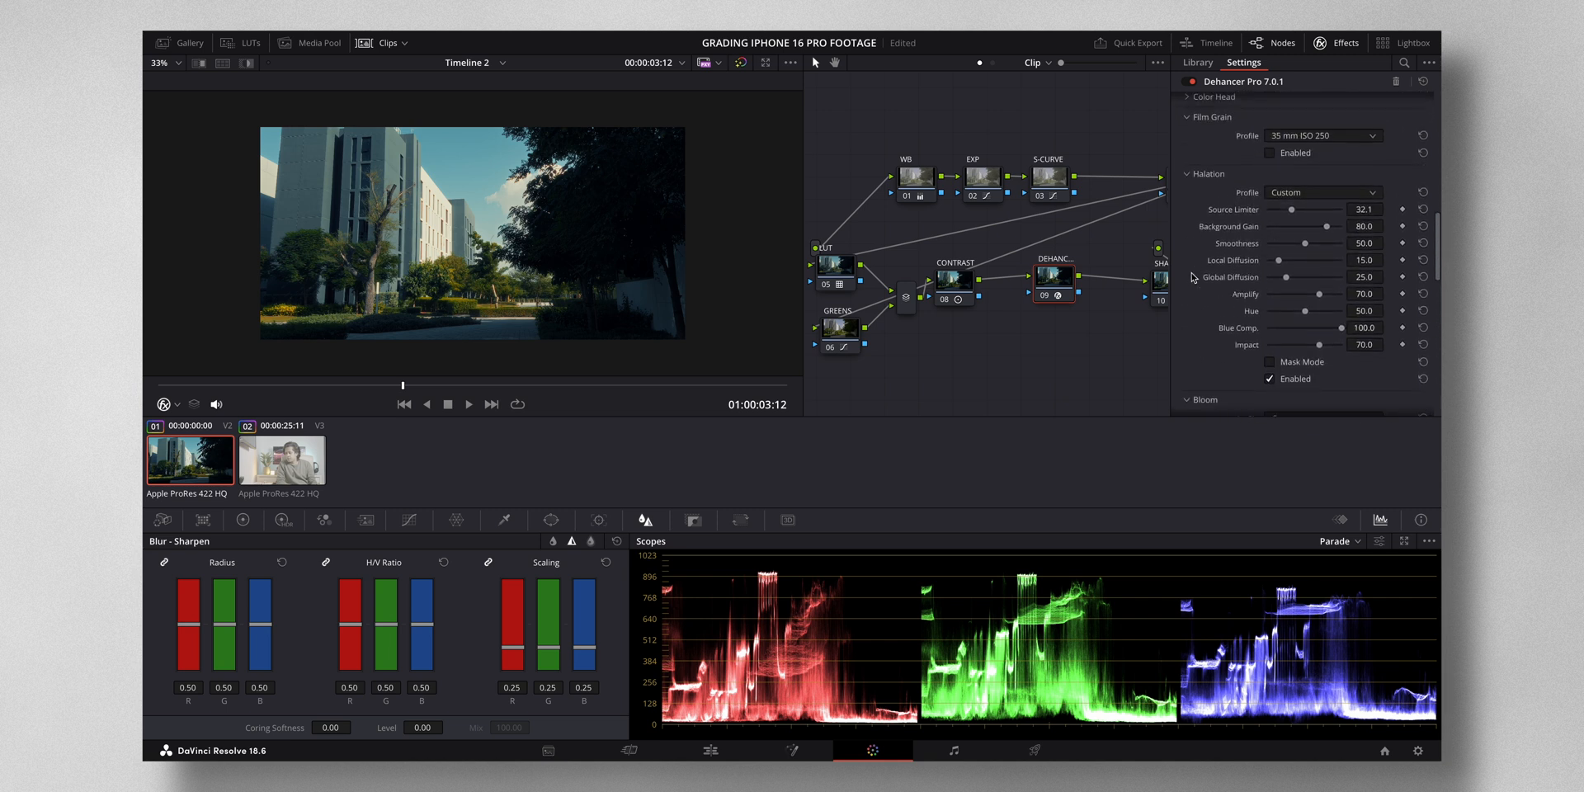
scroll(1194, 278, "up", 2)
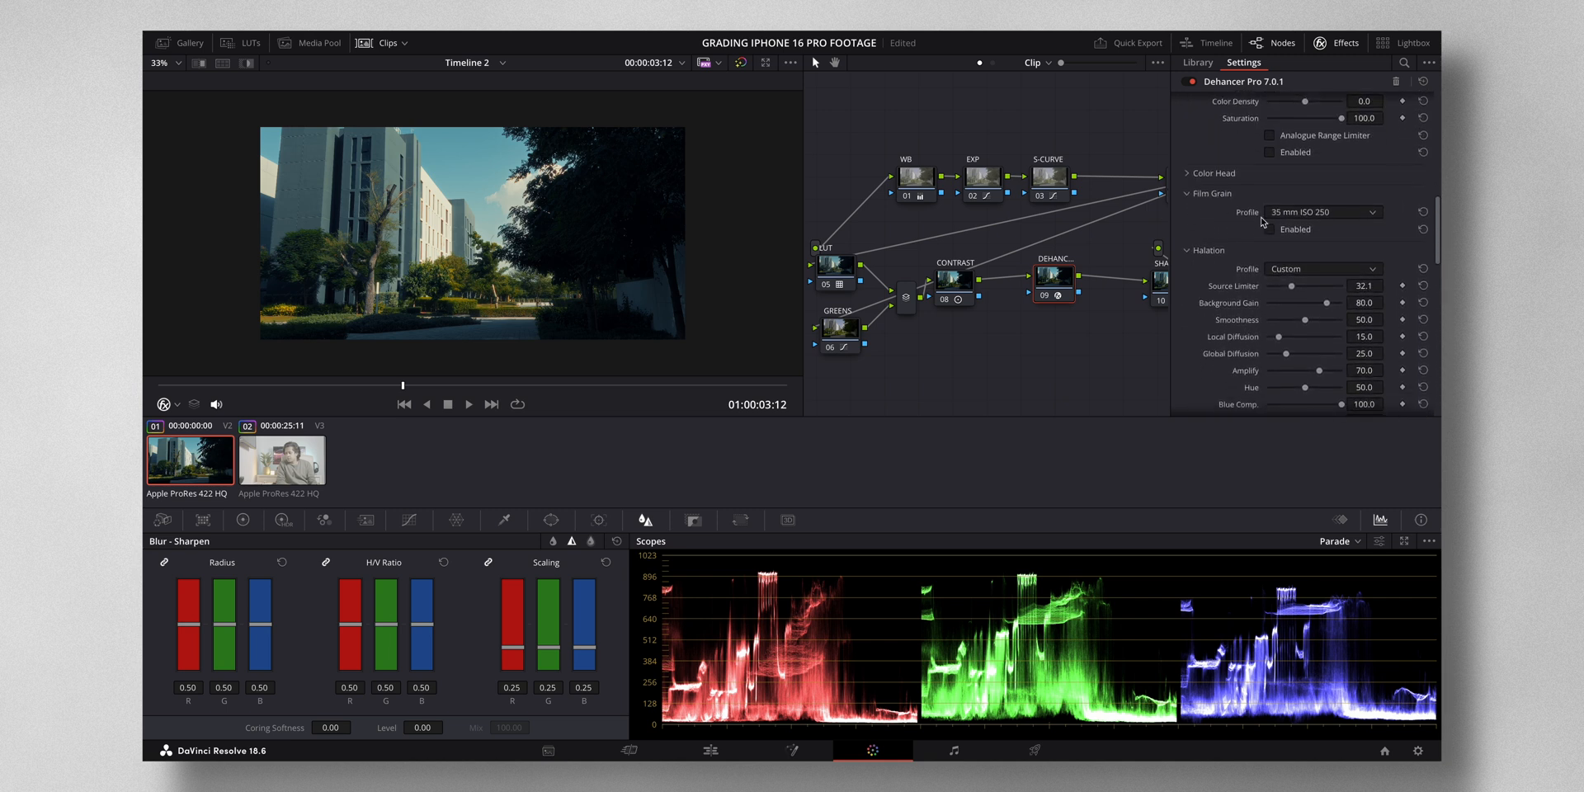
left_click(1275, 213)
left_click(1292, 224)
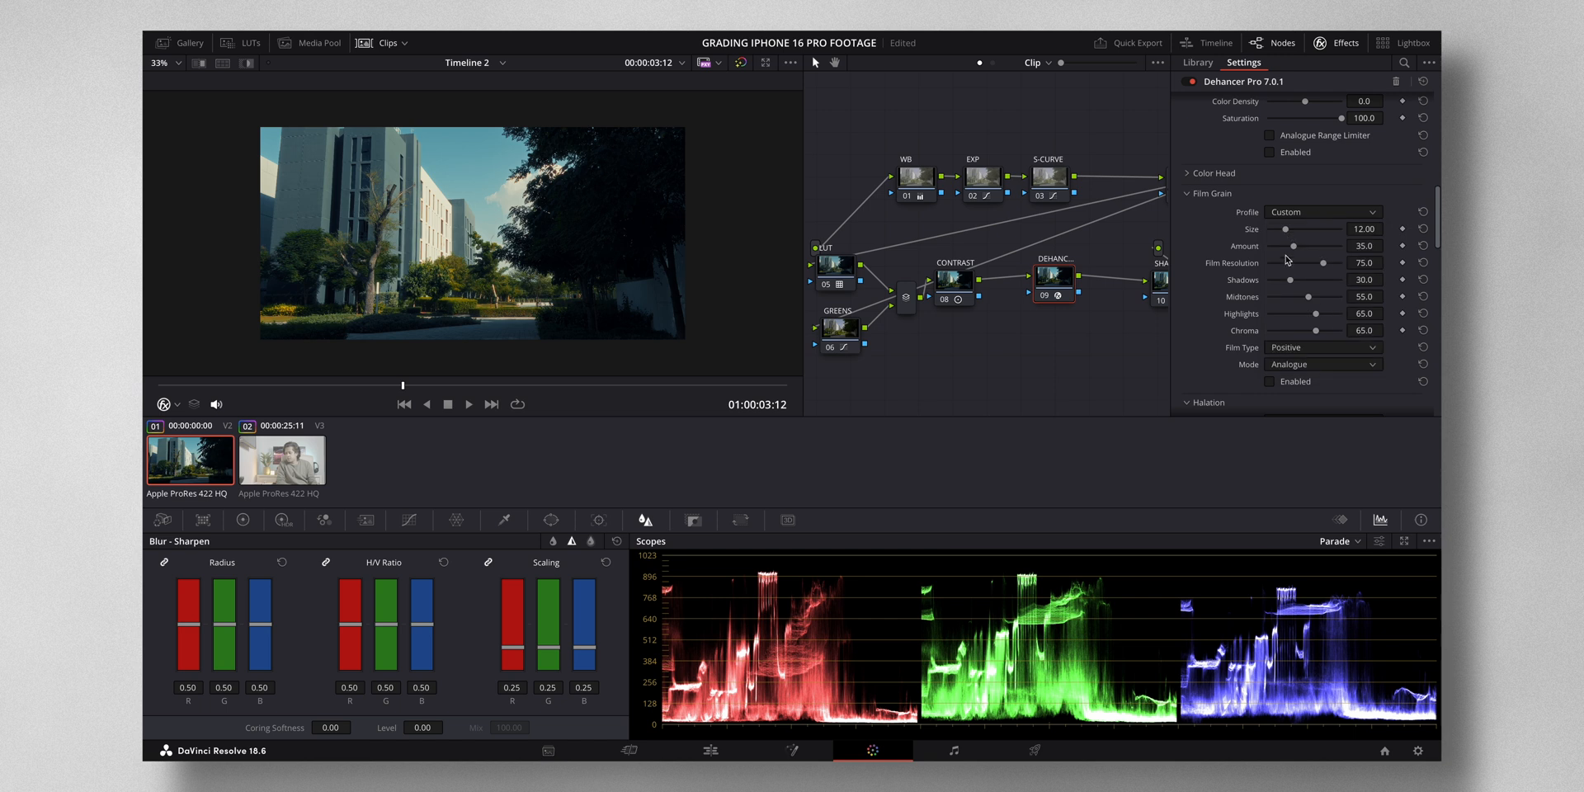
scroll(1288, 262, "down", 2)
left_click(1271, 328)
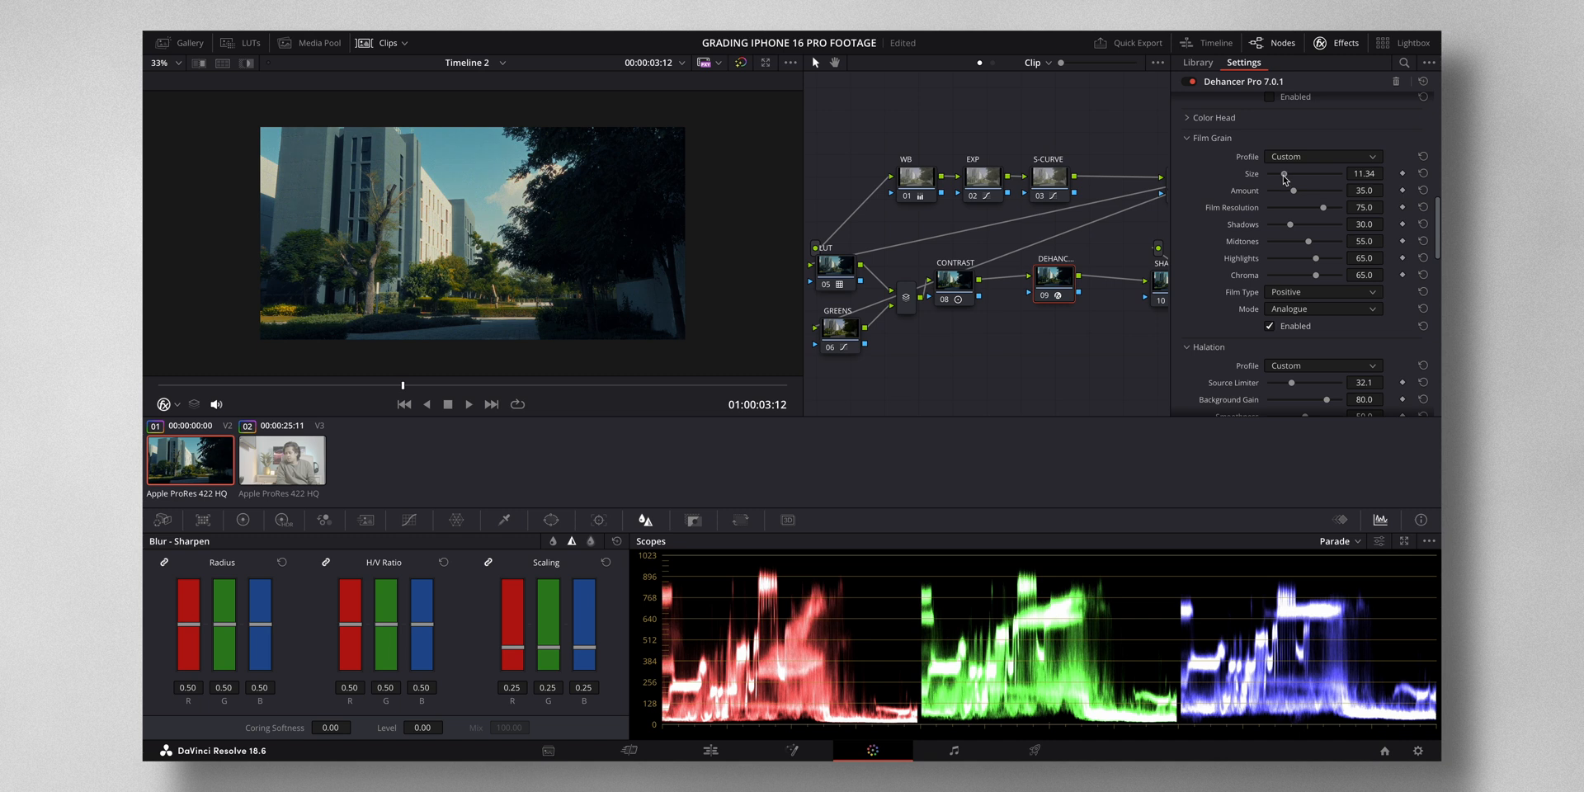
Reduce the film grain Size to 9.20, Shadows to 9.1, Midtones to 28.5 and Highlights to 8.3.
left_click_drag(1284, 176, 1282, 178)
key("ctrl+s")
mouse_move(1289, 226)
left_mouse_down()
mouse_move(1274, 229)
mouse_move(1302, 260)
mouse_move(1274, 259)
mouse_move(1290, 247)
left_mouse_up()
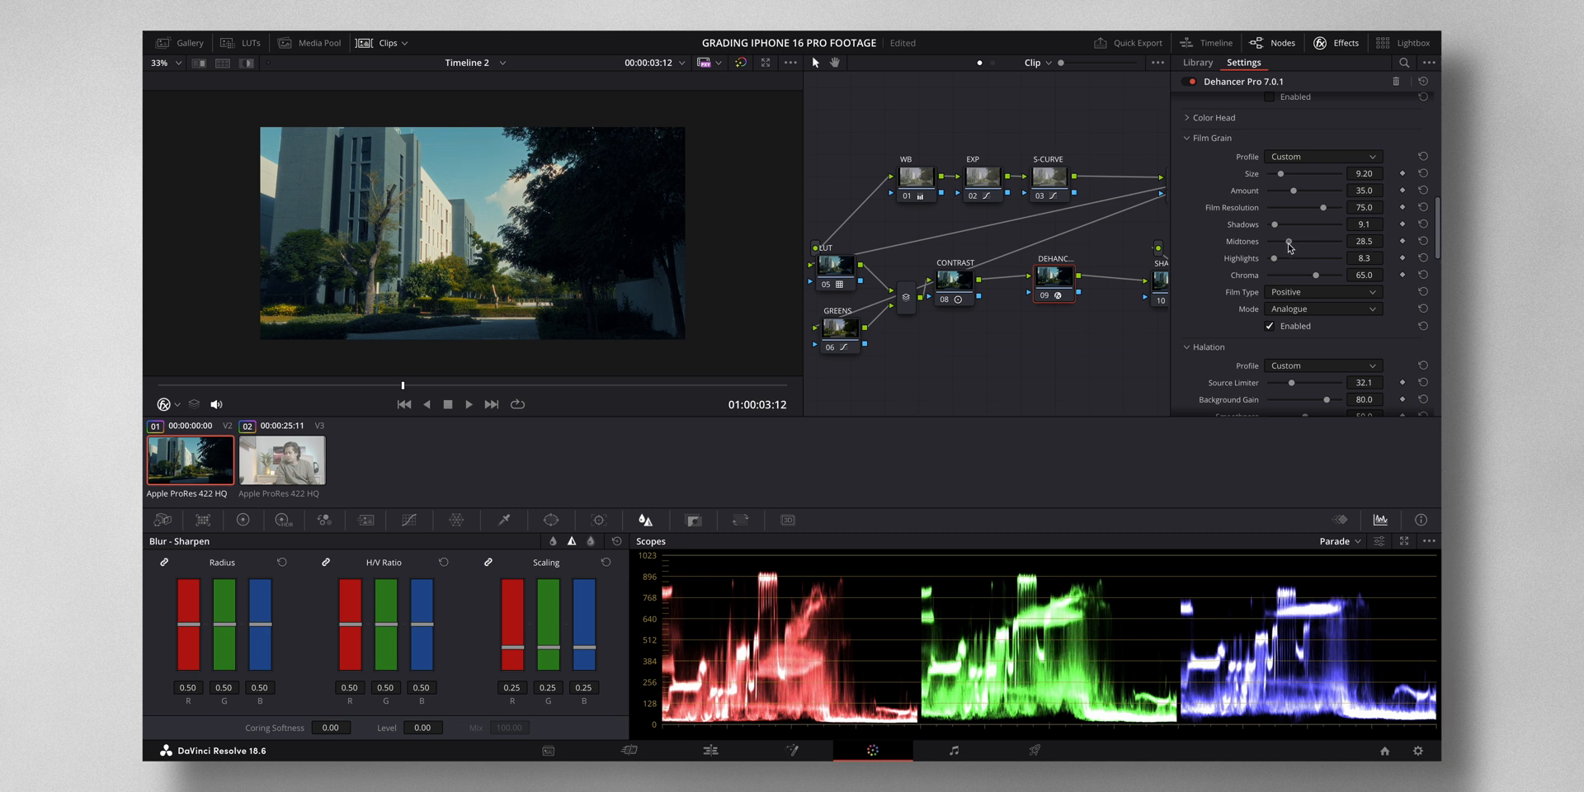
Close the Dehancer effect settings and reposition the DEHANCER node closer to SHARPEN and the LUT node higher above GREENS.
scroll(1325, 253, "down", 10)
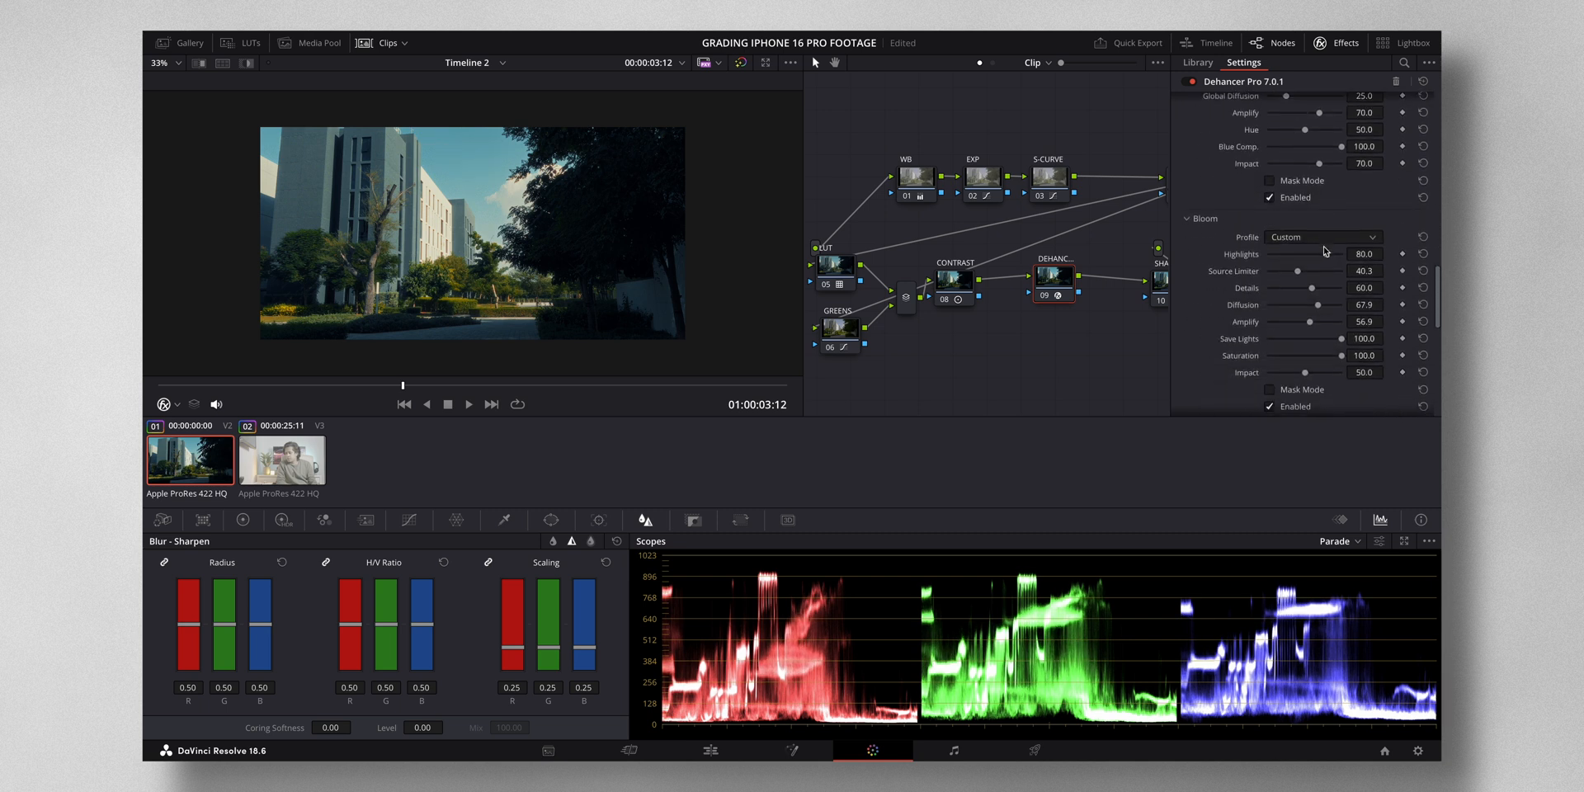
left_click(1321, 43)
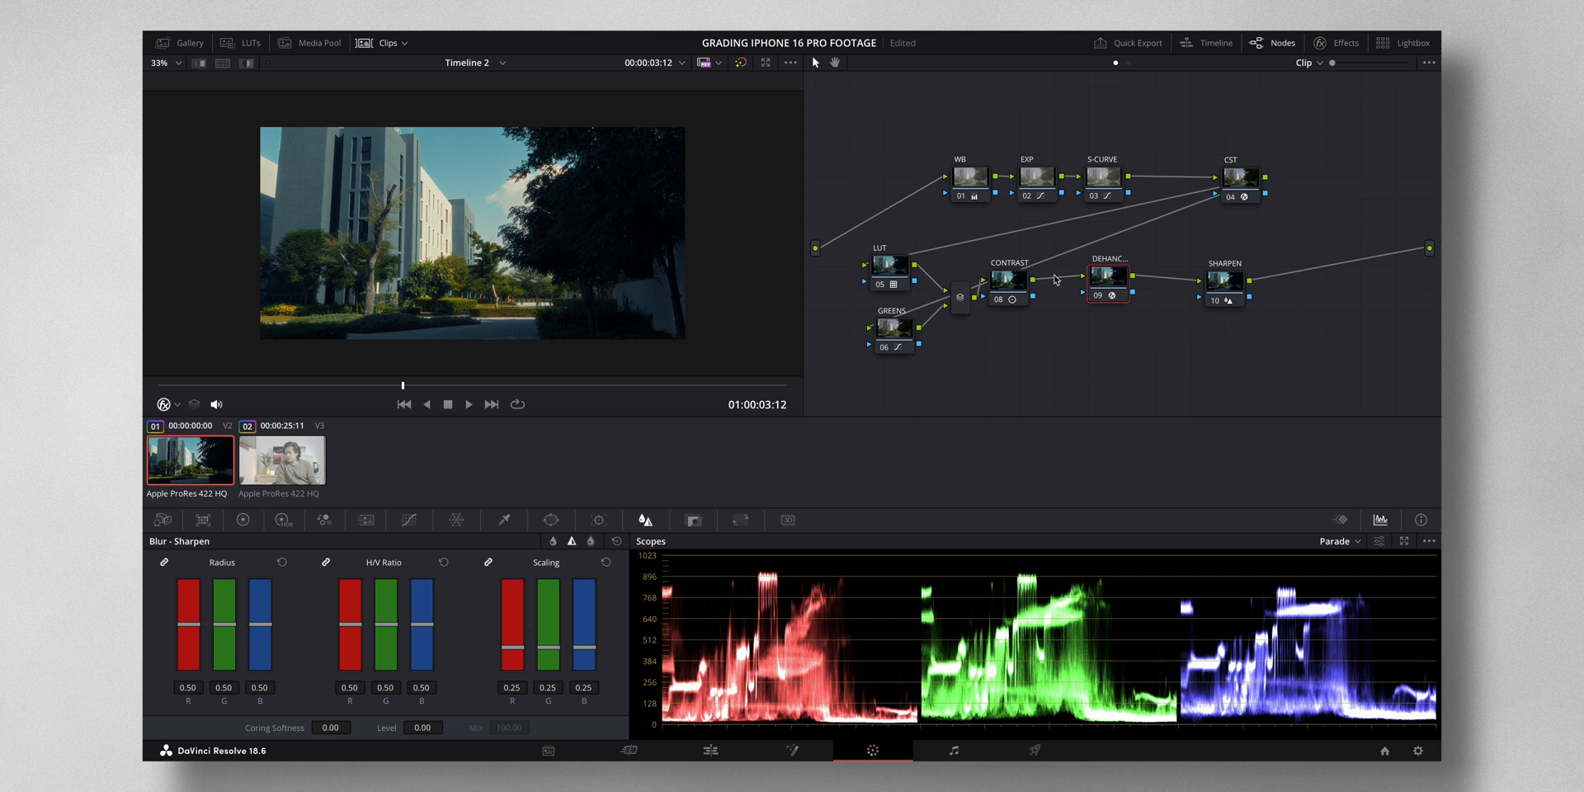
left_click_drag(1107, 289, 1130, 291)
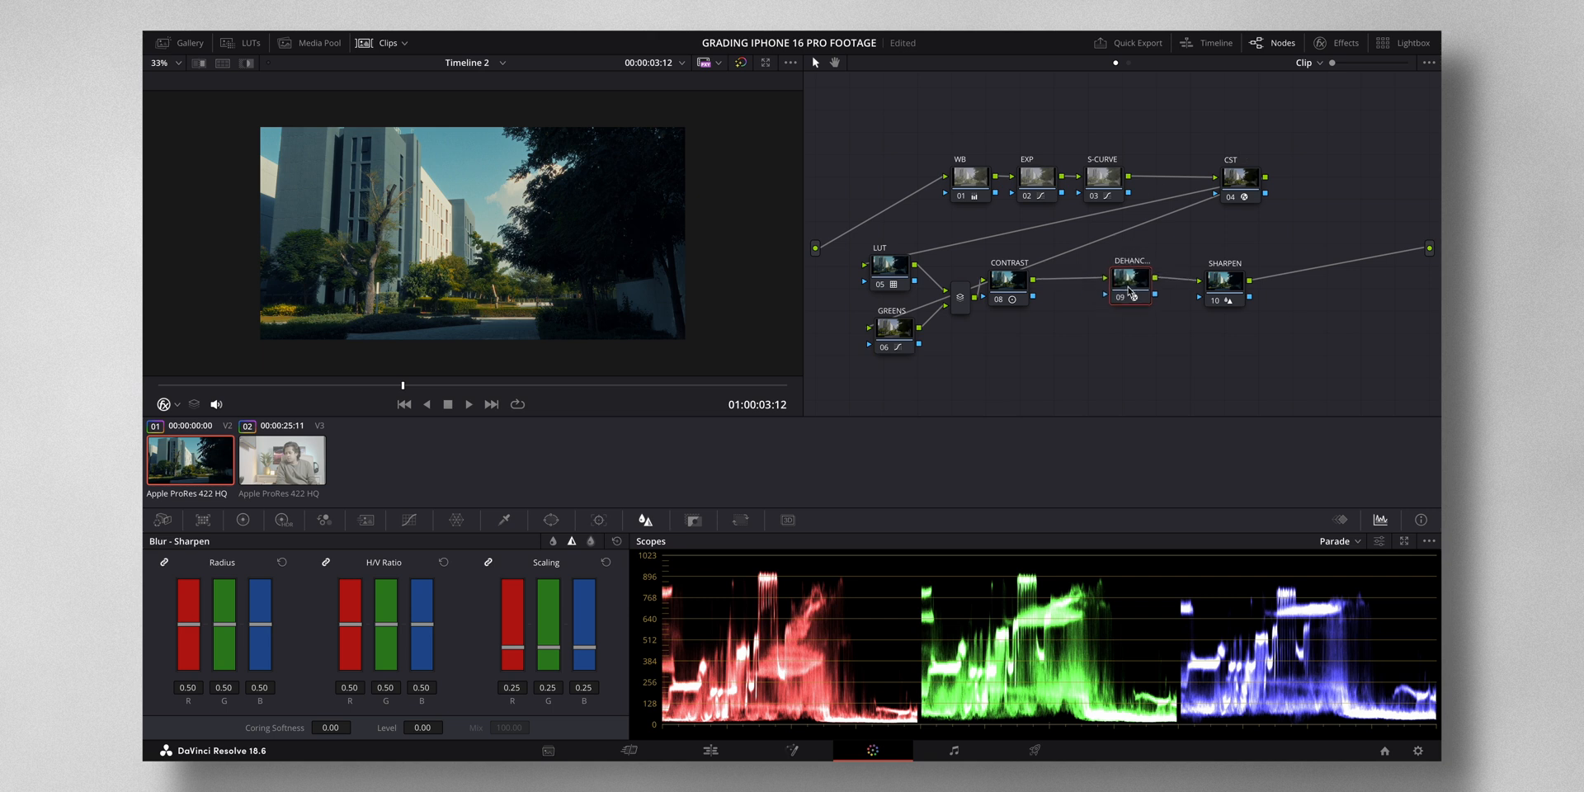
left_click(899, 269)
left_click_drag(899, 270, 900, 257)
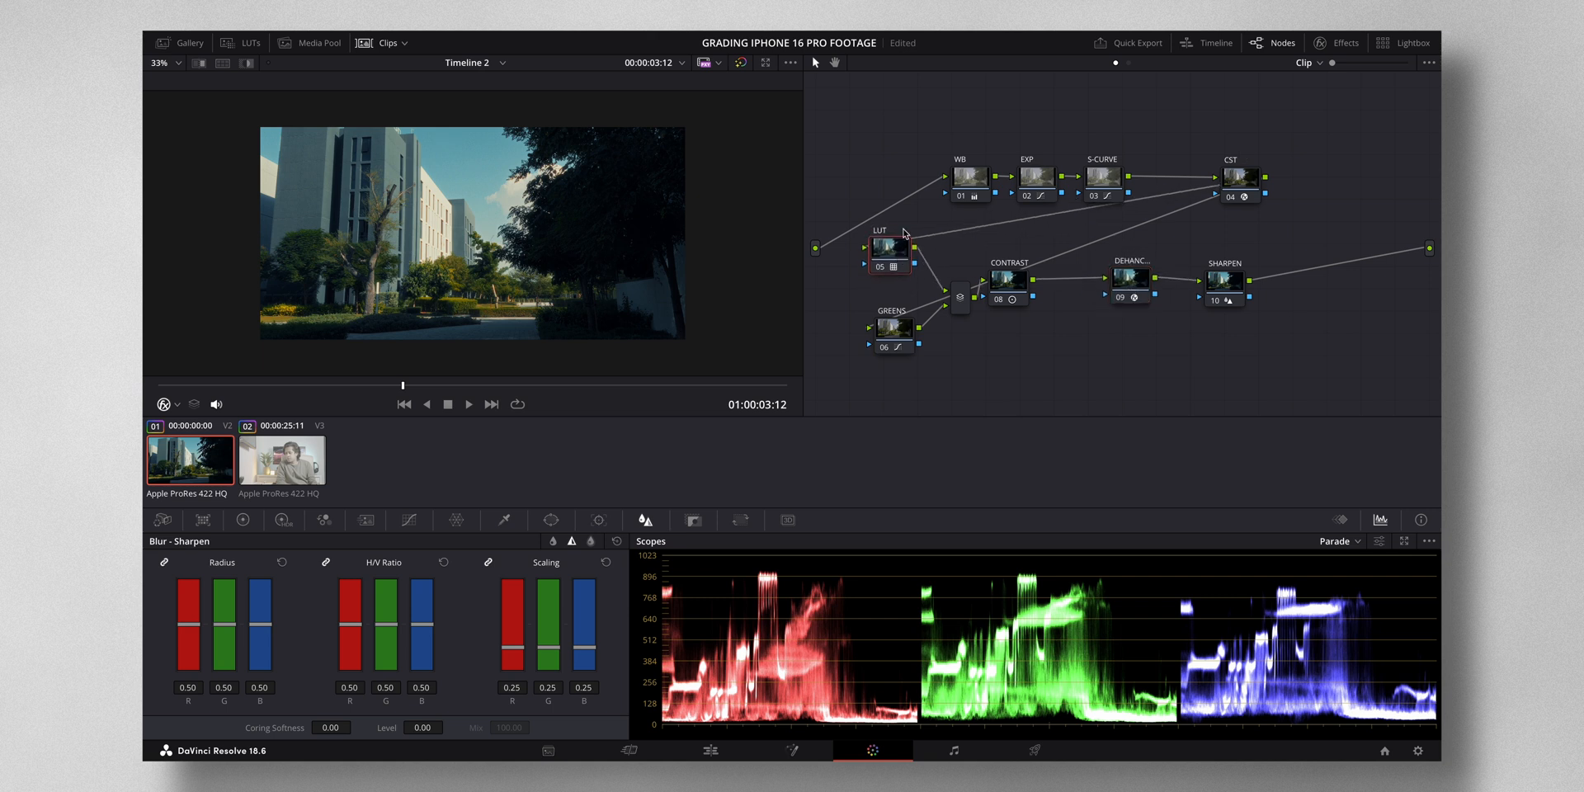
Rearrange the lower row of the node tree by repositioning the LUT, CONTRAST and DEHANCER nodes.
scroll(651, 234, "down", 2)
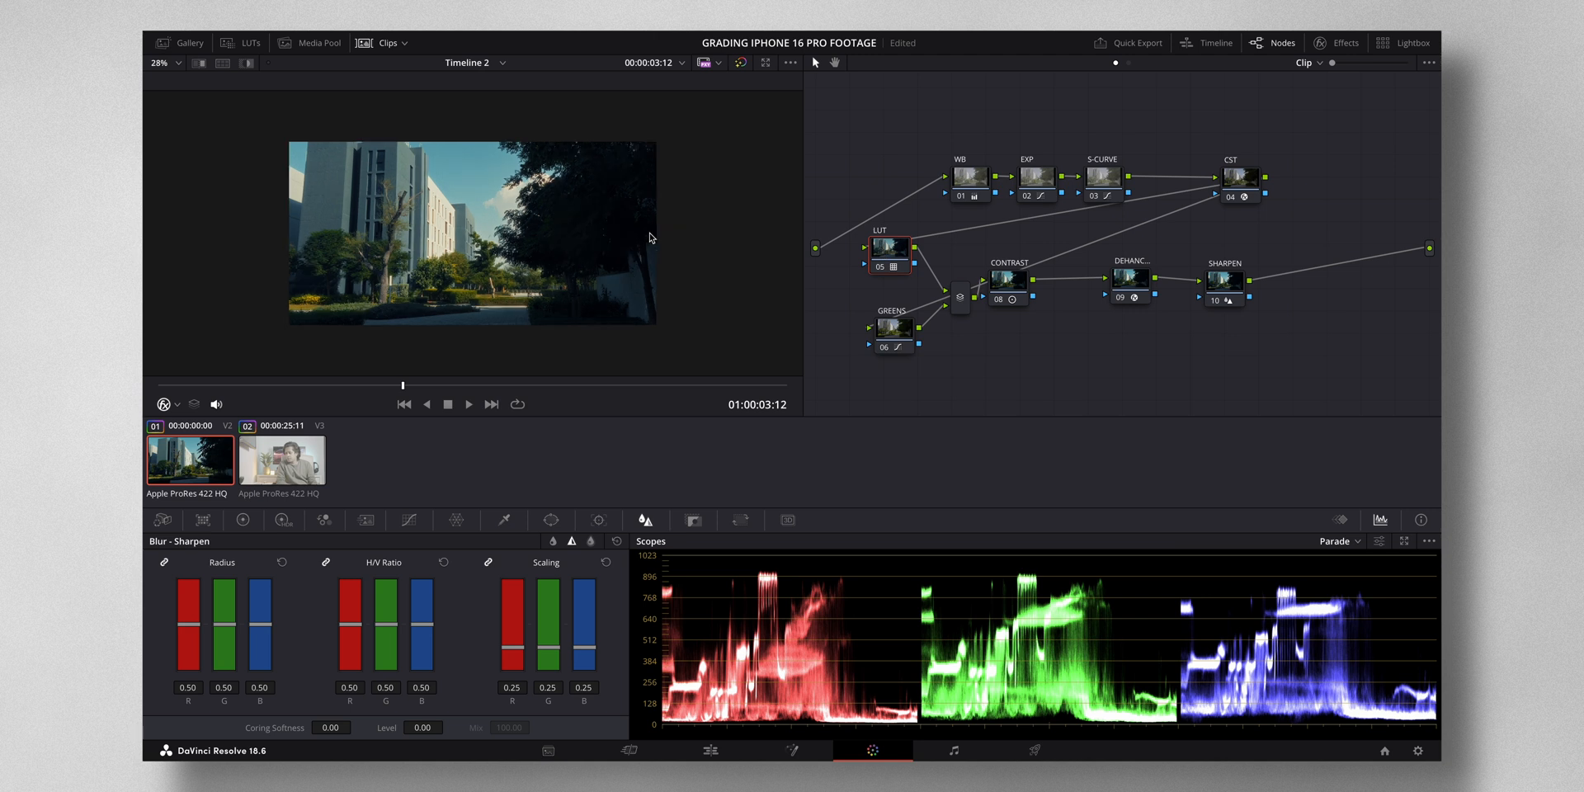
scroll(651, 234, "up", 3)
left_click_drag(893, 263, 899, 268)
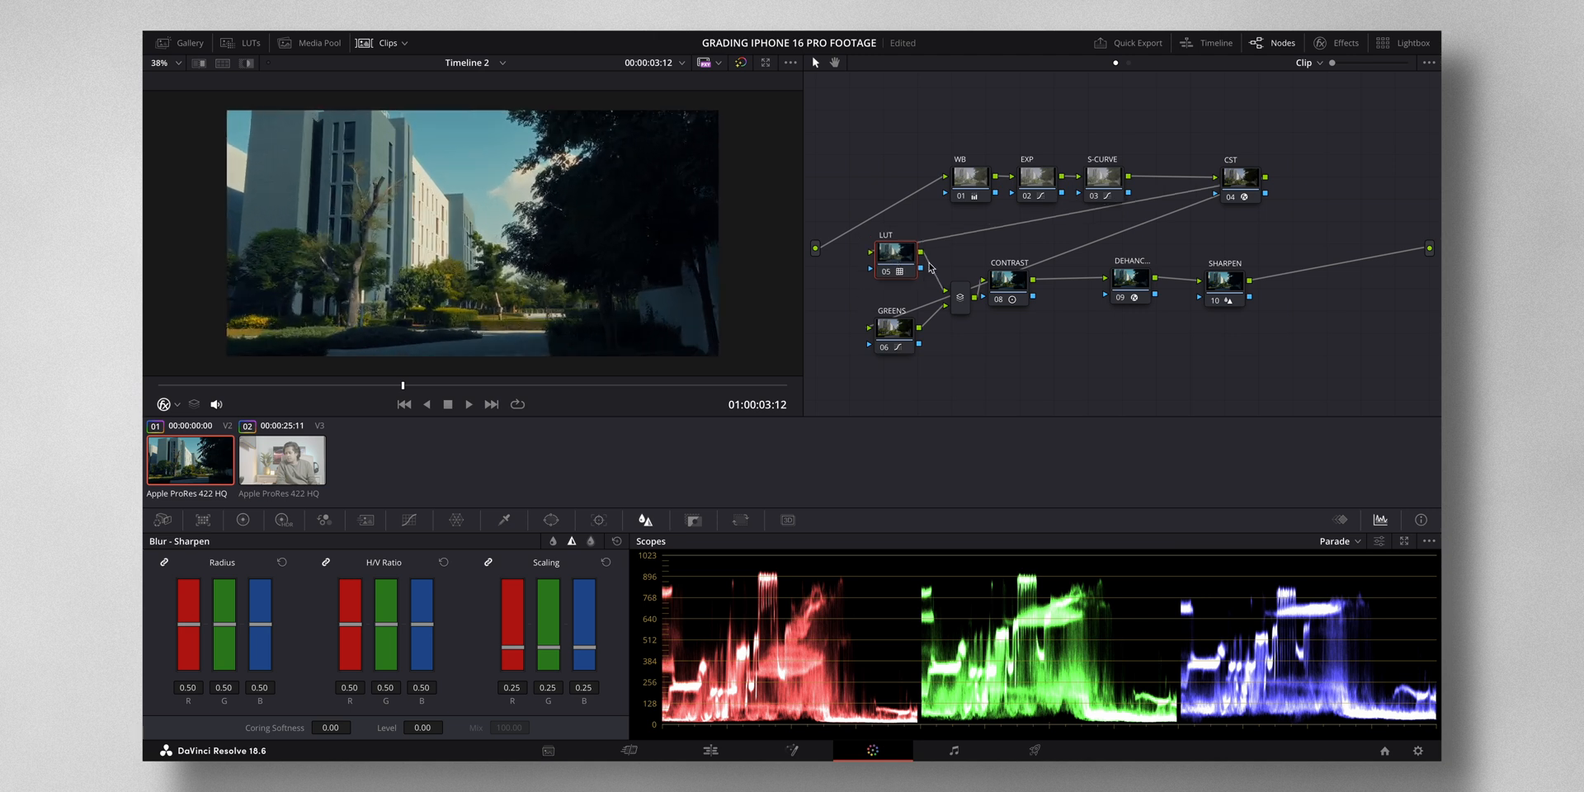
left_click_drag(1001, 288, 1017, 277)
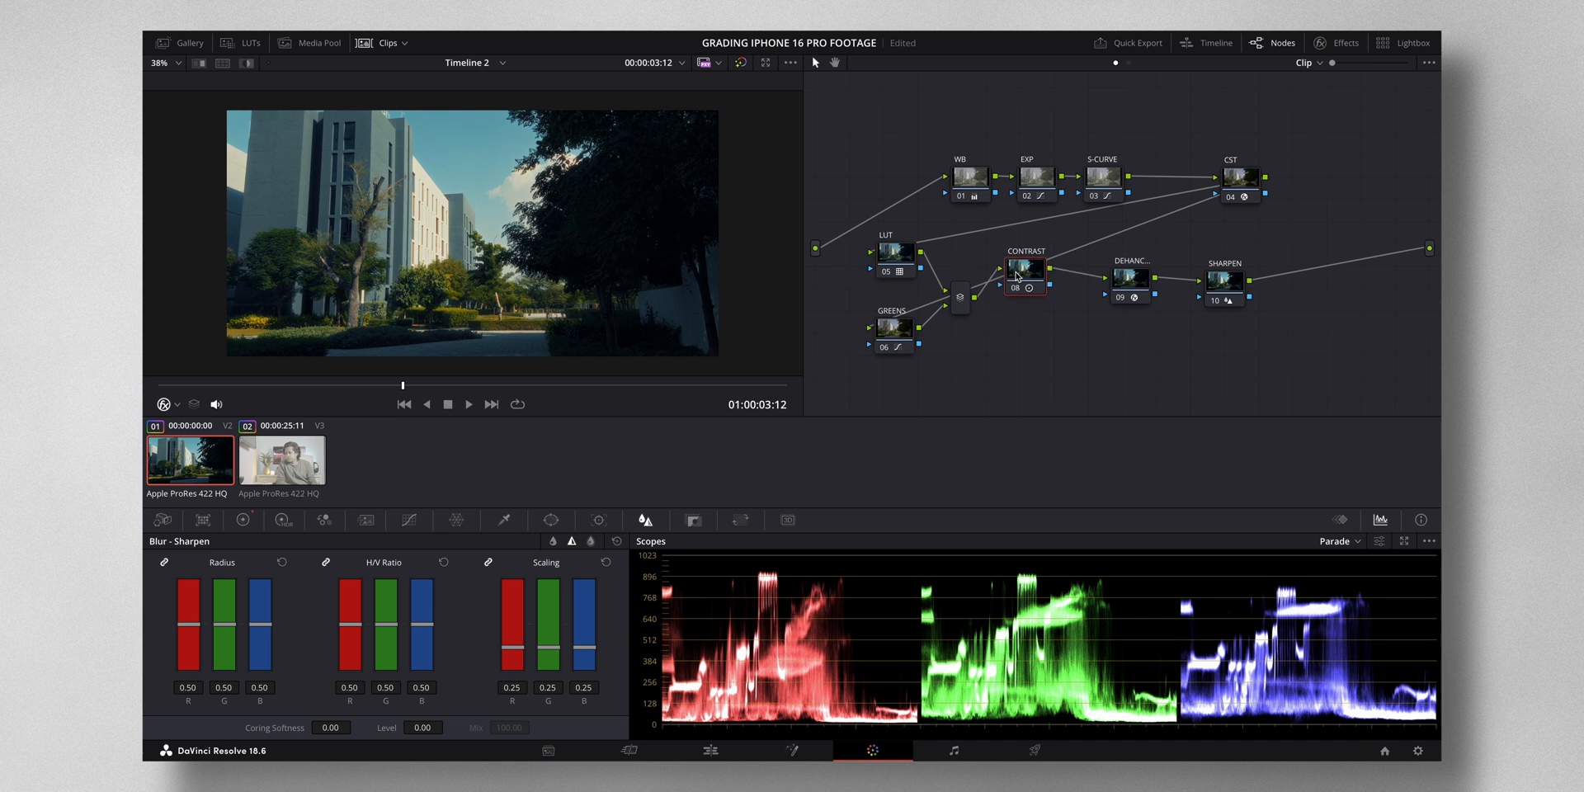
left_click_drag(1142, 287, 1143, 266)
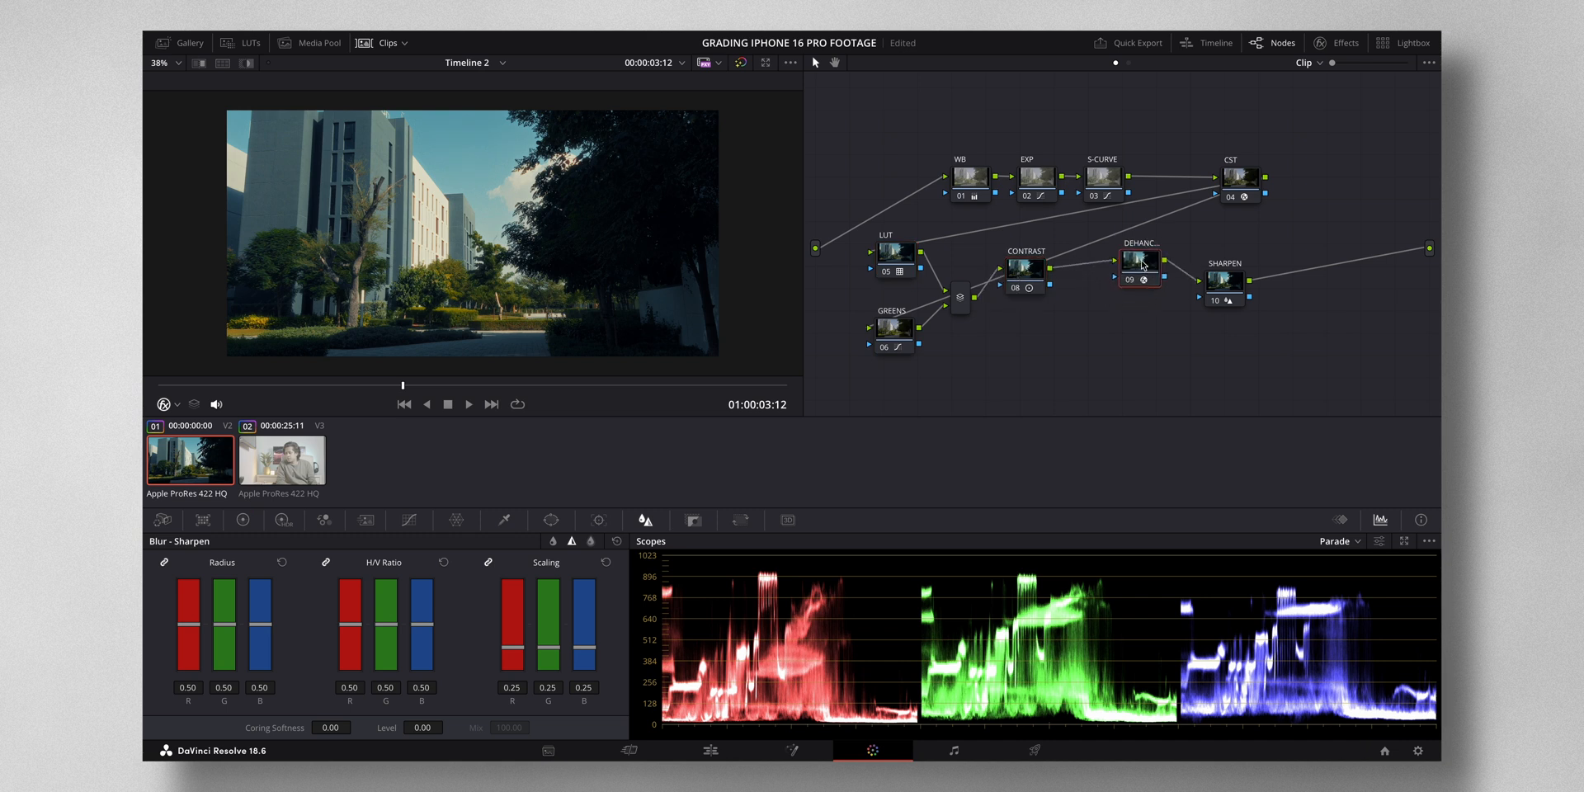
Toggle the DEHANCER node off and on to compare the image, leaving it enabled and placed level with the SHARPEN node.
left_click(1130, 279)
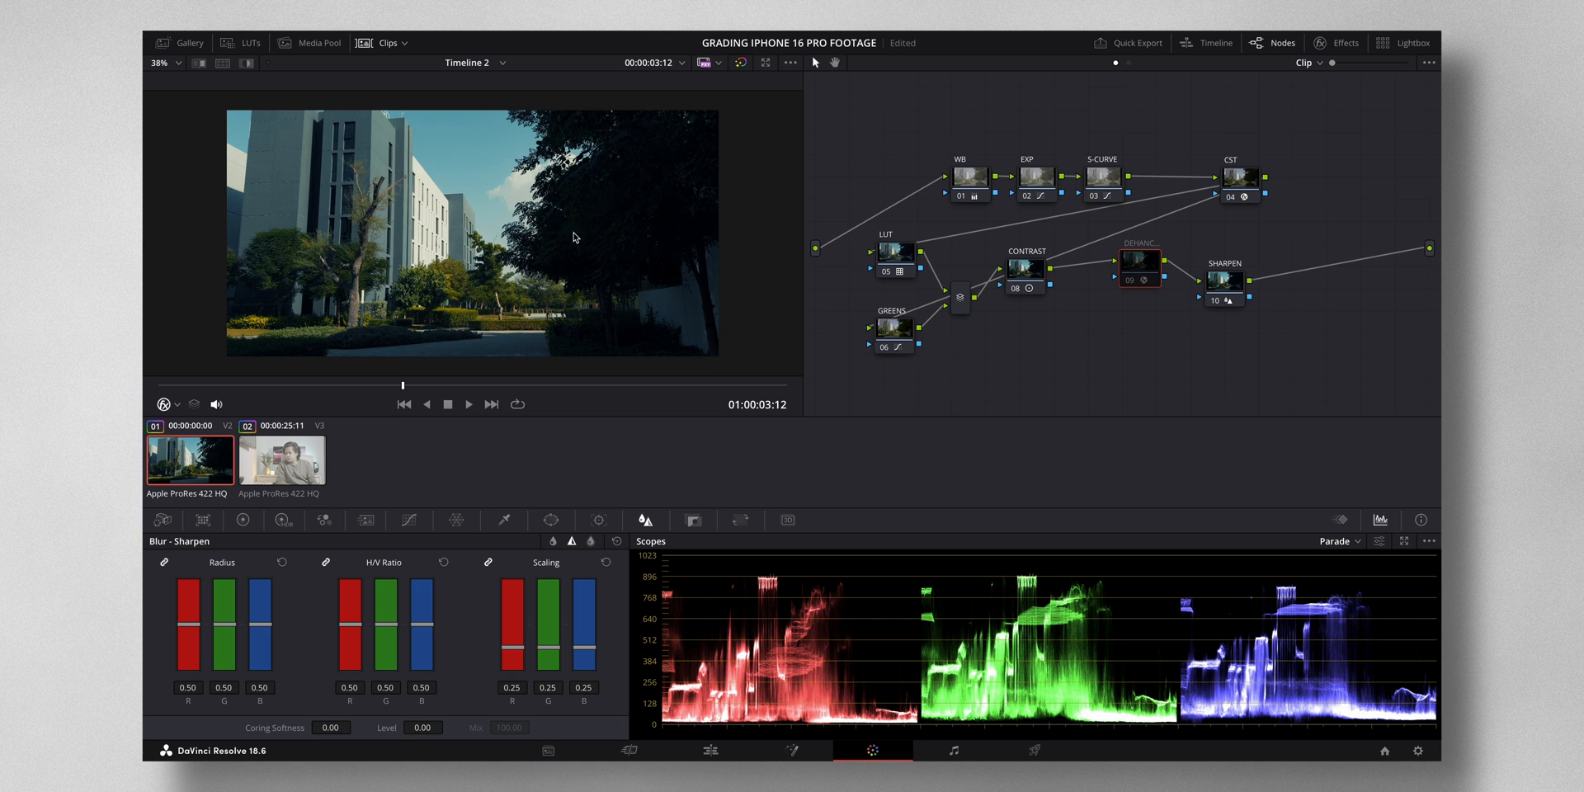
left_click(1130, 281)
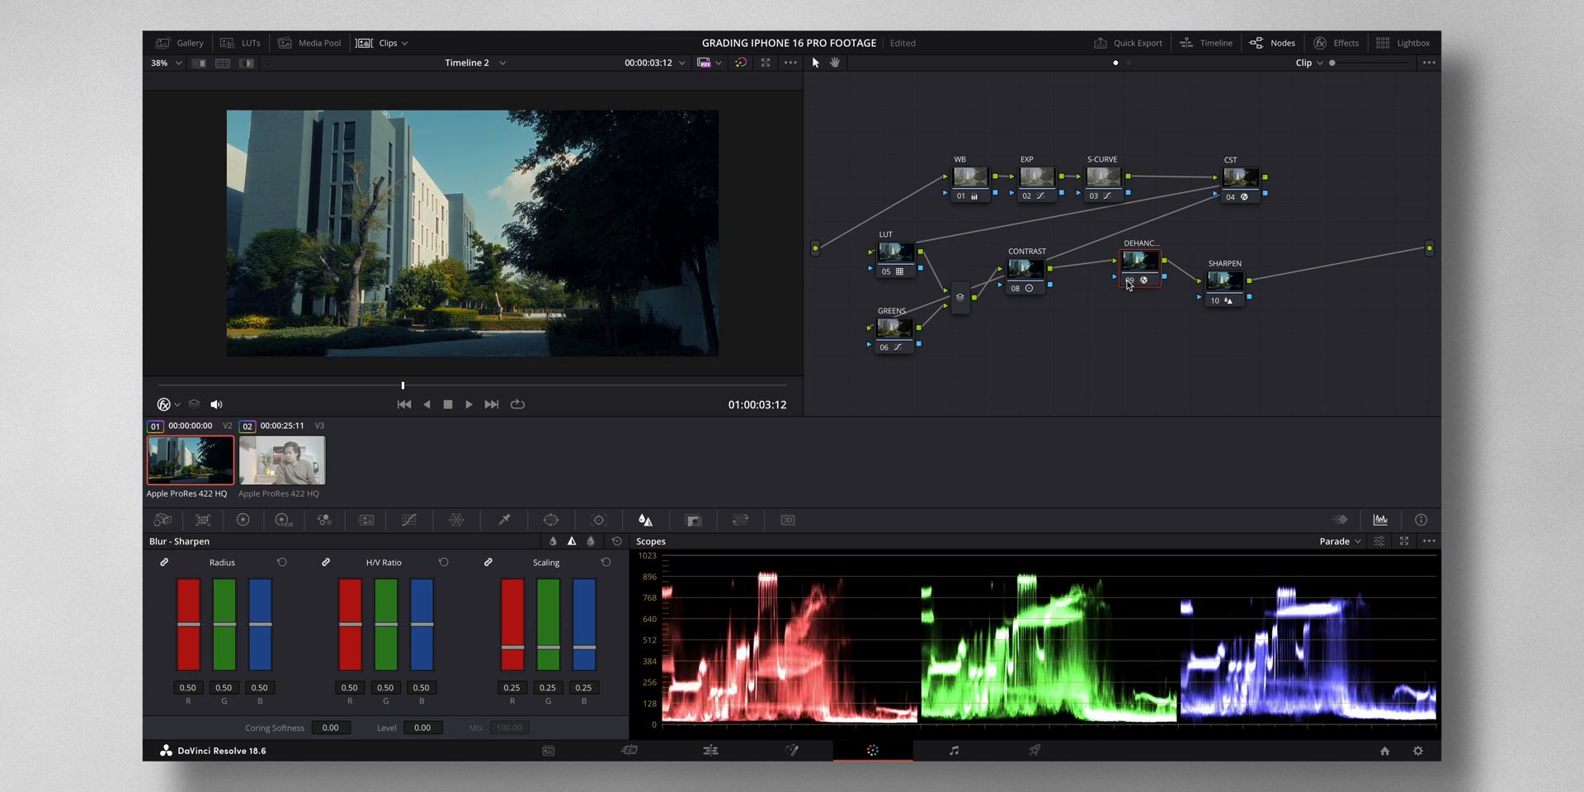
left_click(1130, 281)
left_click(1130, 281)
left_click(1130, 281)
left_click(1130, 281)
left_click_drag(1134, 267, 1117, 285)
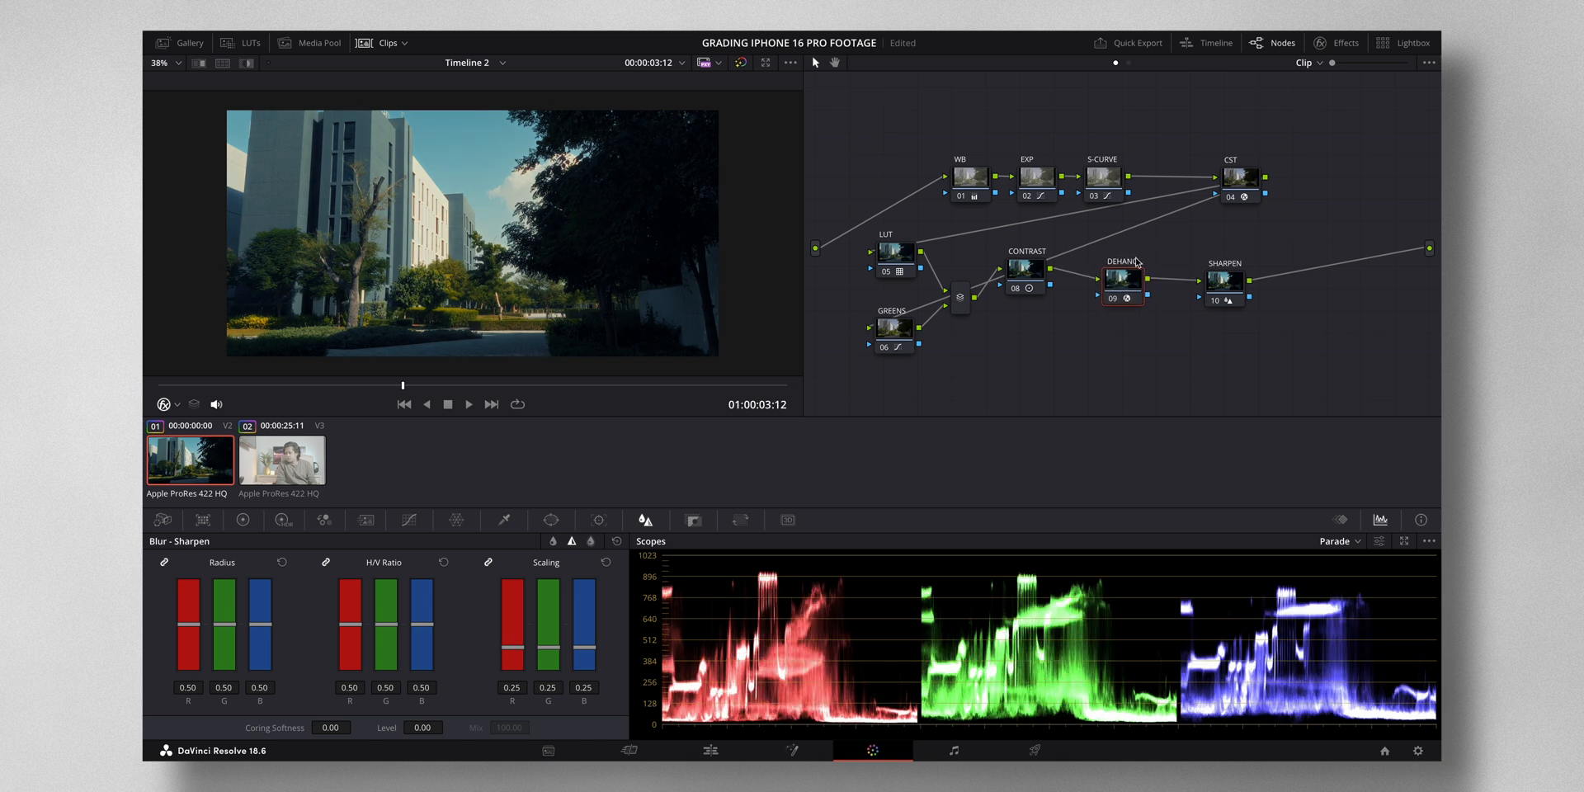